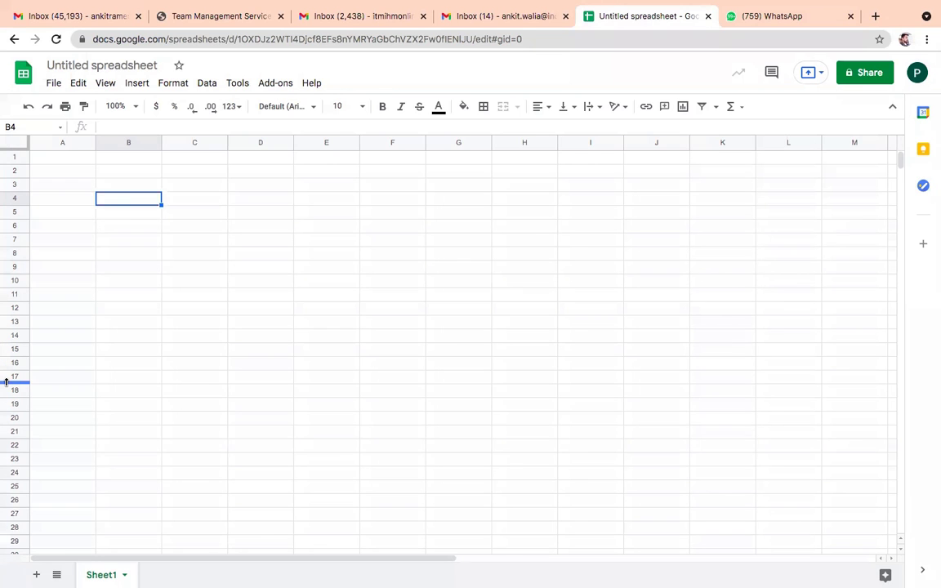
Enter the title BINARY ARITHMATIC in cell B4 and the heading BINARY ADDITION in cell B6
{"action": "type", "text": "BINARY "}
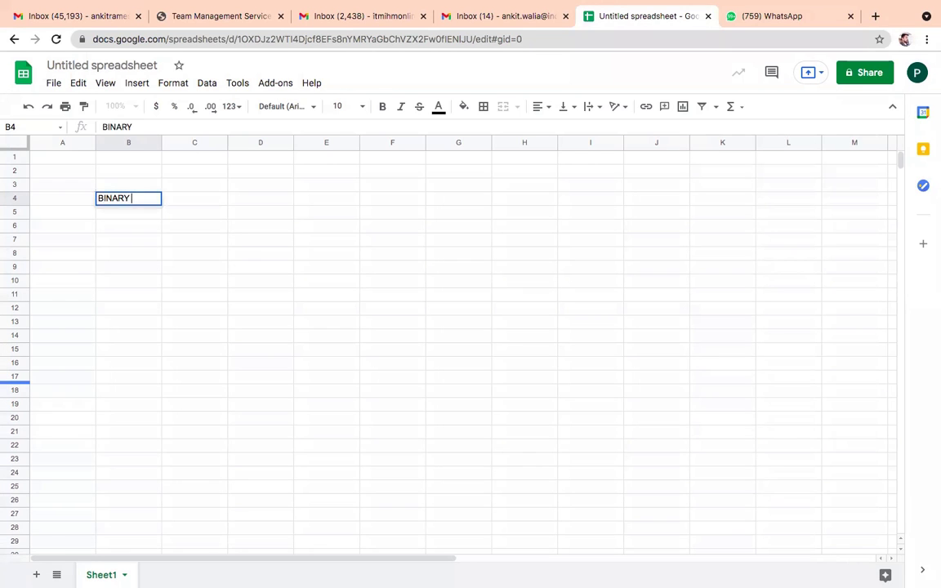
{"action": "type", "text": "ARITHMATIC"}
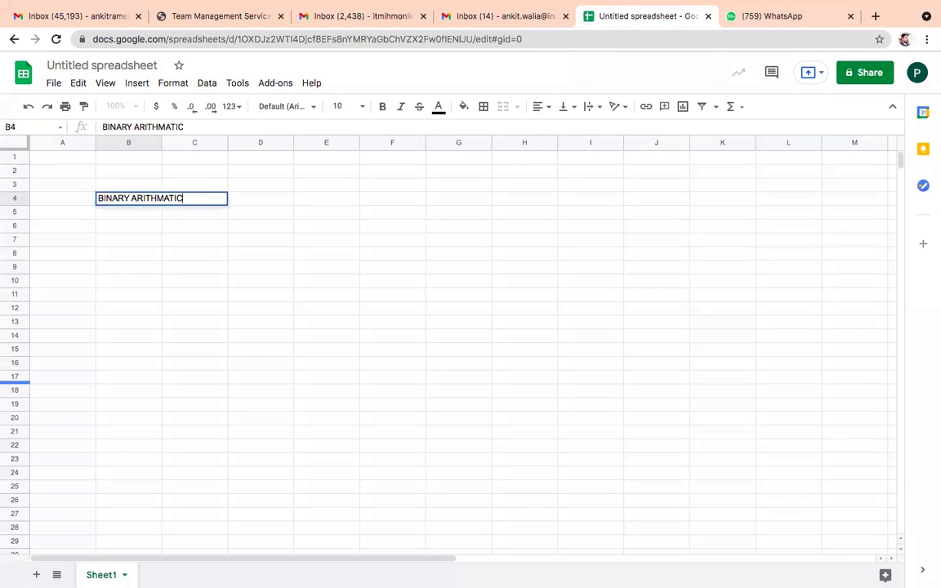
{"action": "key", "text": "Return"}
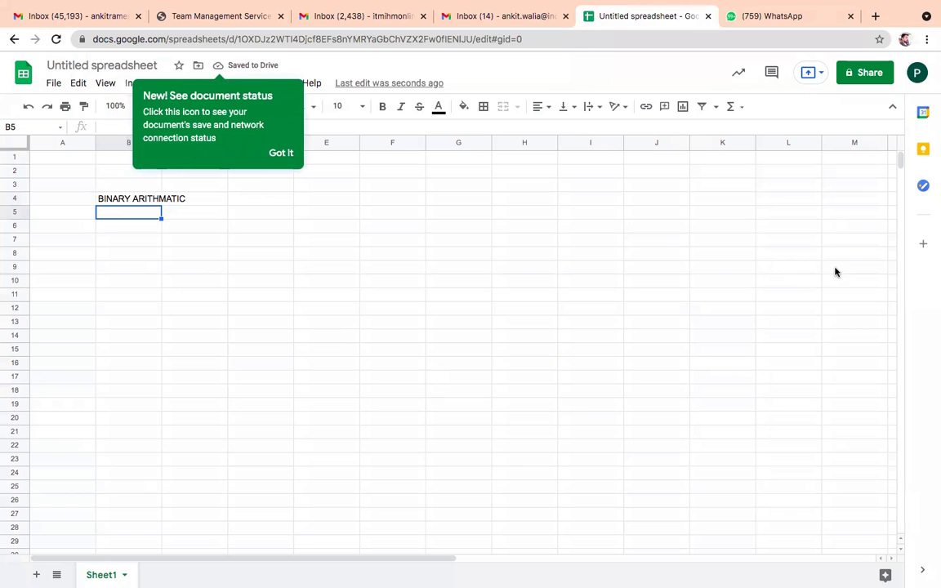
{"action": "left_click", "coordinate": [129, 229]}
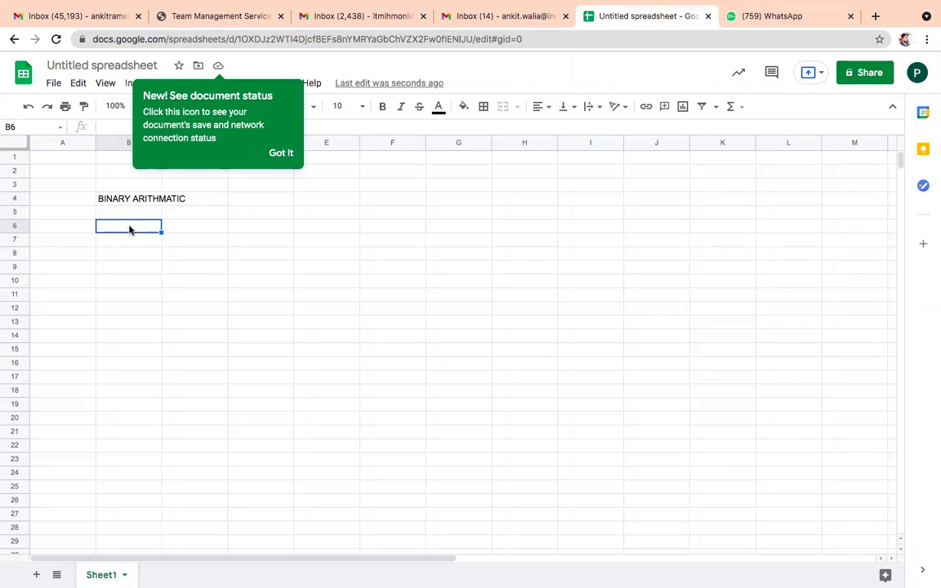
{"action": "left_click", "coordinate": [281, 155]}
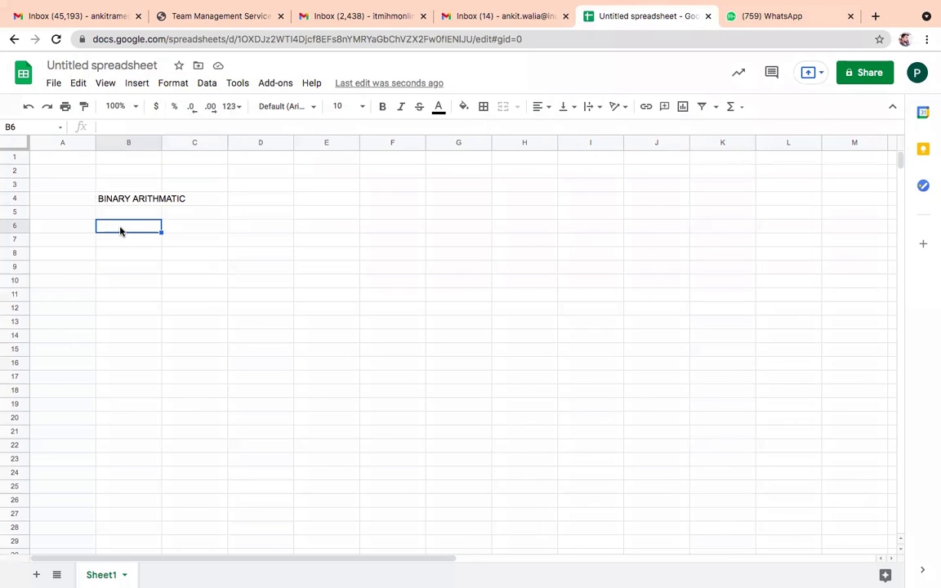
{"action": "type", "text": "BINARY ADDITION"}
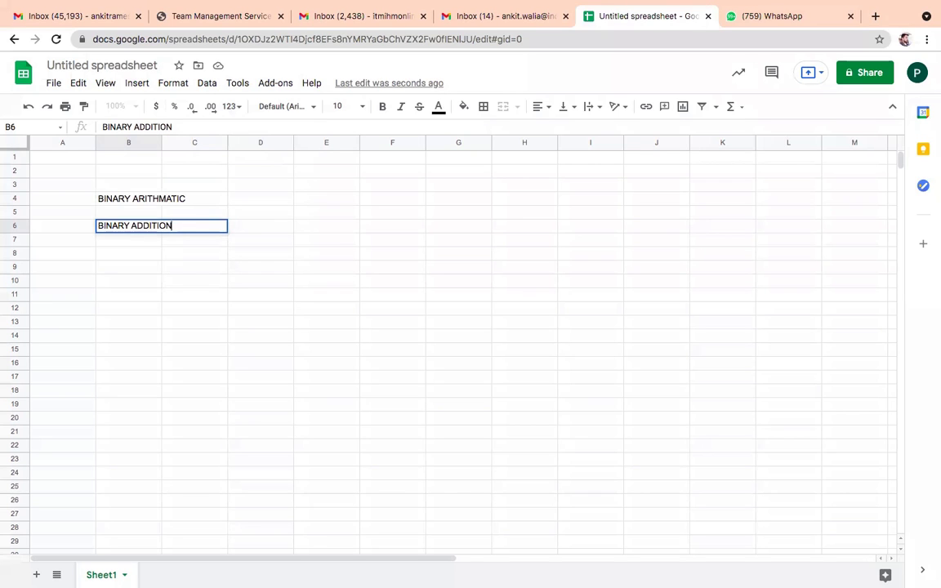
{"action": "key", "text": "Return"}
Label cell B8 INPUT VALUES and cell D8 OUTPUT
{"action": "key", "text": "Return"}
{"action": "key", "text": "Return"}
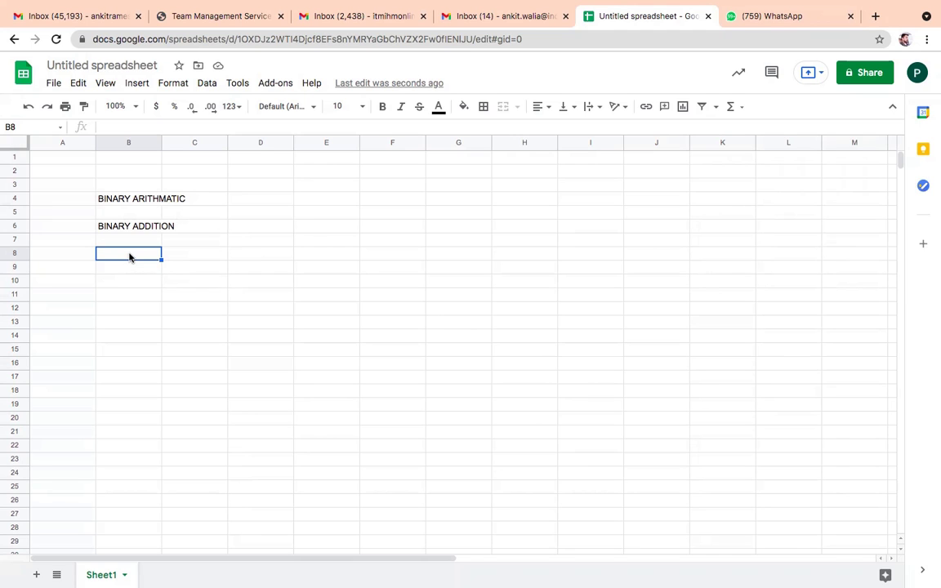
{"action": "type", "text": "INPUT"}
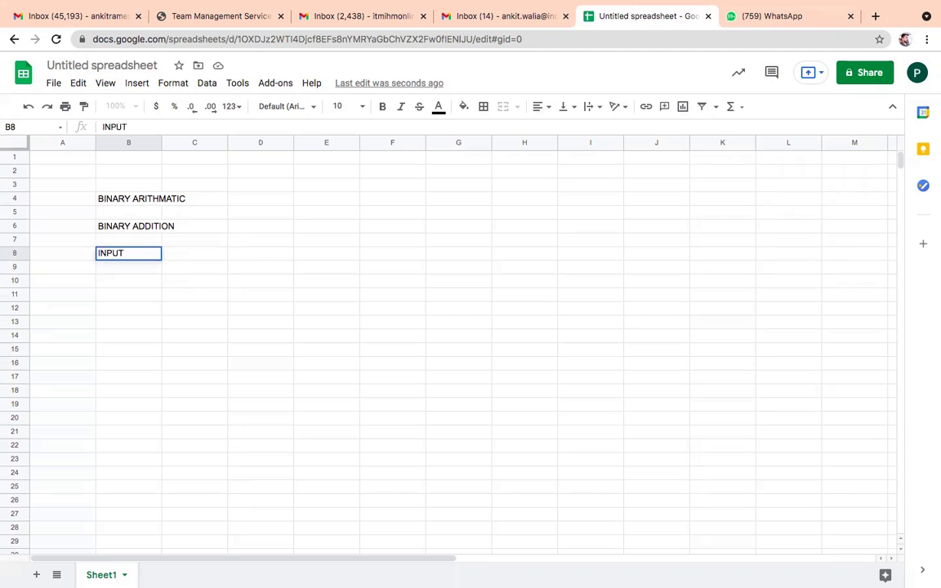
{"action": "type", "text": "S"}
{"action": "key", "text": "BackSpace"}
{"action": "type", "text": "VALUES"}
{"action": "key", "text": "Tab"}
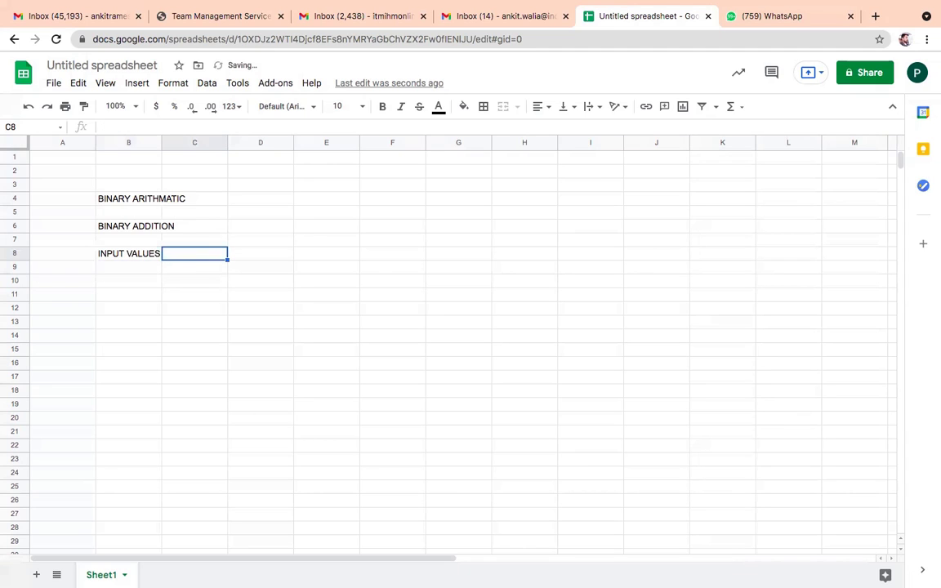
{"action": "key", "text": "Tab"}
{"action": "type", "text": "OUT"}
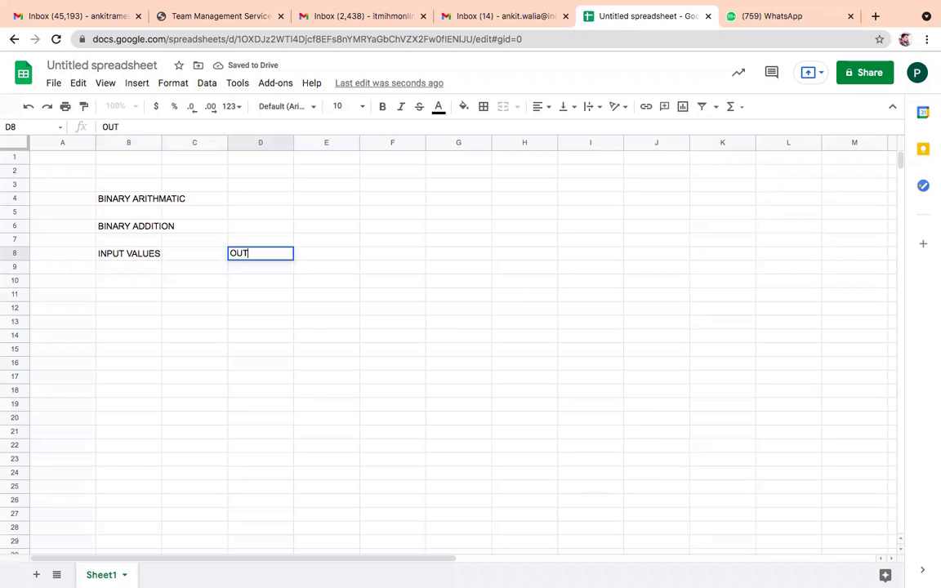
{"action": "type", "text": "PUT"}
Fill row 10 with the column headers X, Y, SUM and CARRY (C), starting in cell B10
{"action": "left_click", "coordinate": [113, 284]}
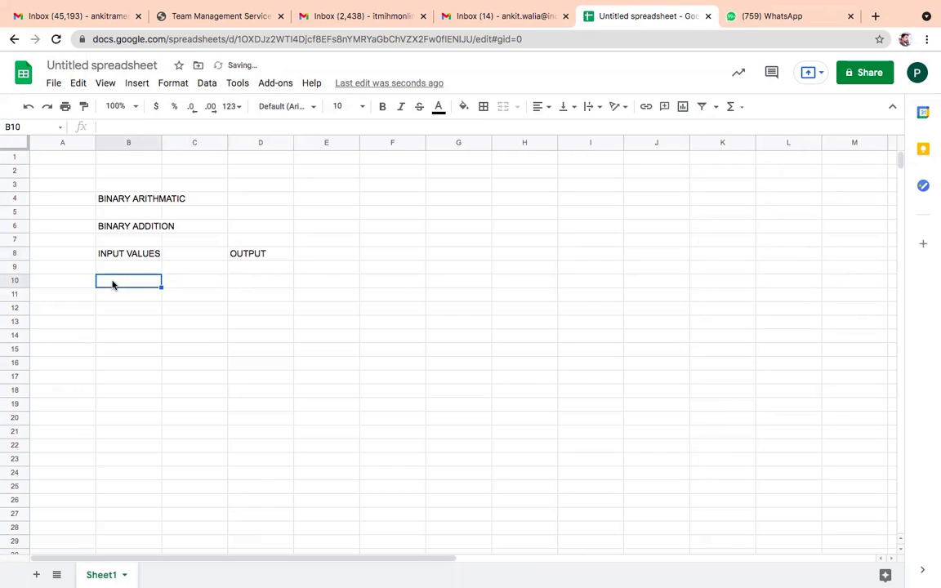
{"action": "type", "text": "X"}
{"action": "key", "text": "Tab"}
{"action": "type", "text": "Y"}
{"action": "key", "text": "Tab"}
{"action": "type", "text": "SUM"}
{"action": "key", "text": "BackSpace"}
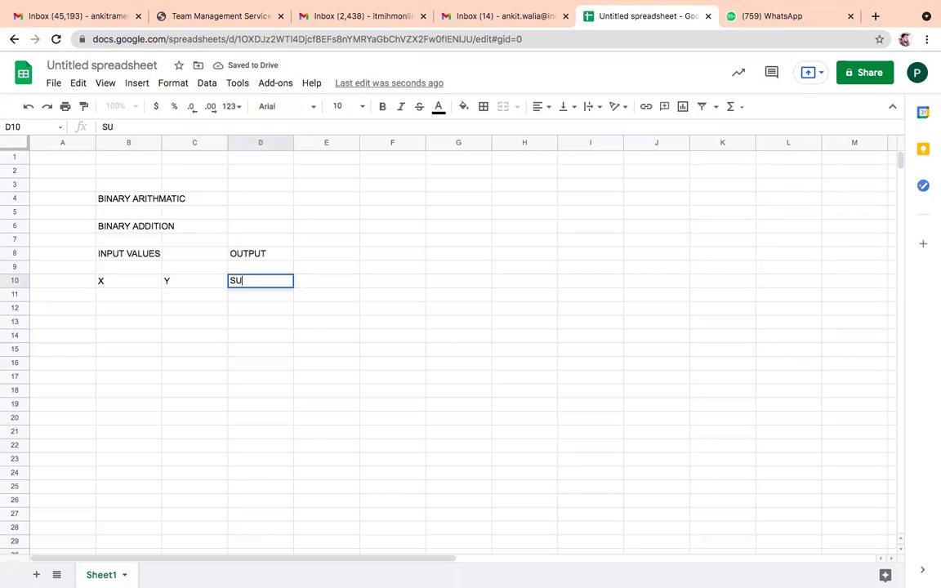
{"action": "type", "text": "M"}
{"action": "key", "text": "Tab"}
{"action": "type", "text": "CA"}
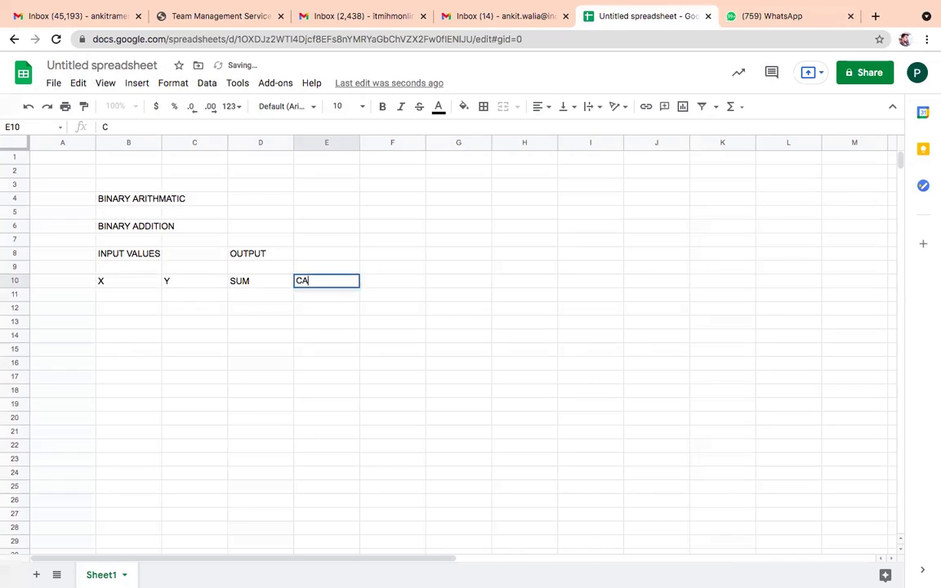
{"action": "type", "text": "RRY (C)"}
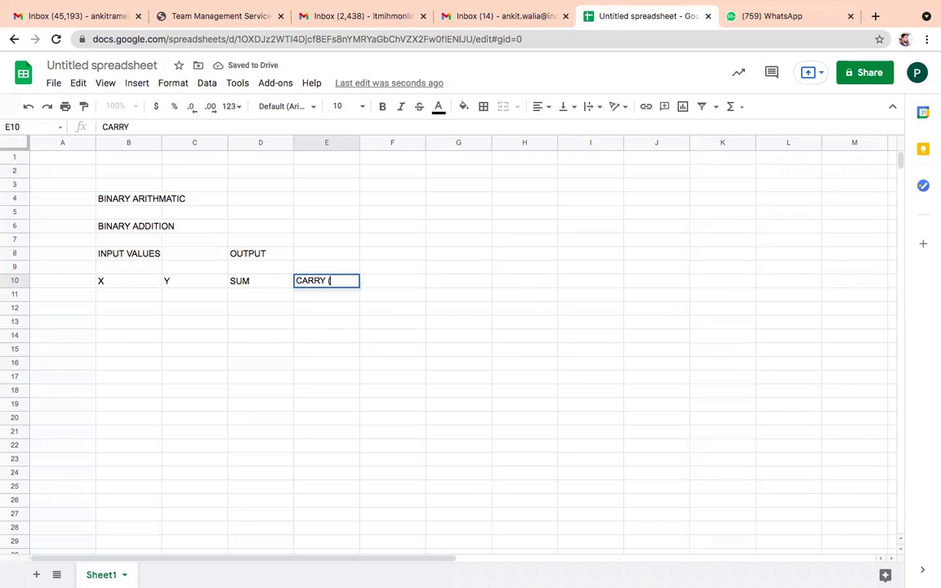
Extend the sum header in cell D10 to read SUM (S)
{"action": "left_click", "coordinate": [263, 280]}
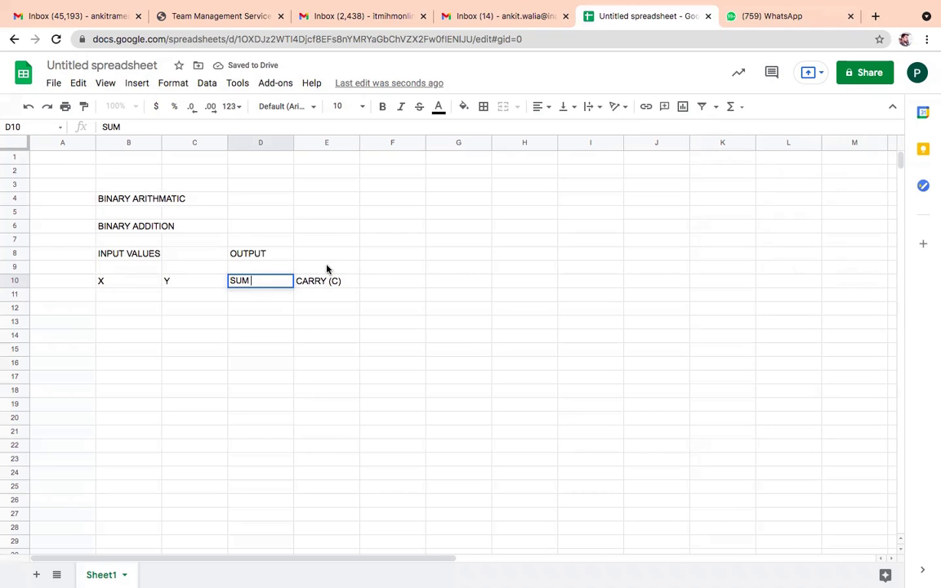
{"action": "double_click", "coordinate": [266, 282]}
{"action": "type", "text": "(S)"}
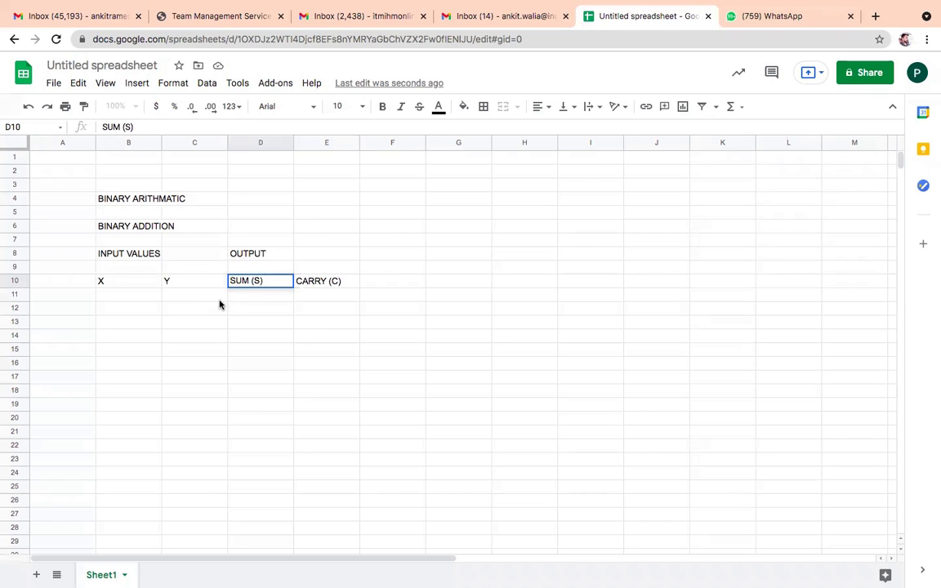
Enter the first two X and Y input pairs, 0 and 0 in row 12, 0 and 1 in row 13
{"action": "left_click", "coordinate": [116, 309]}
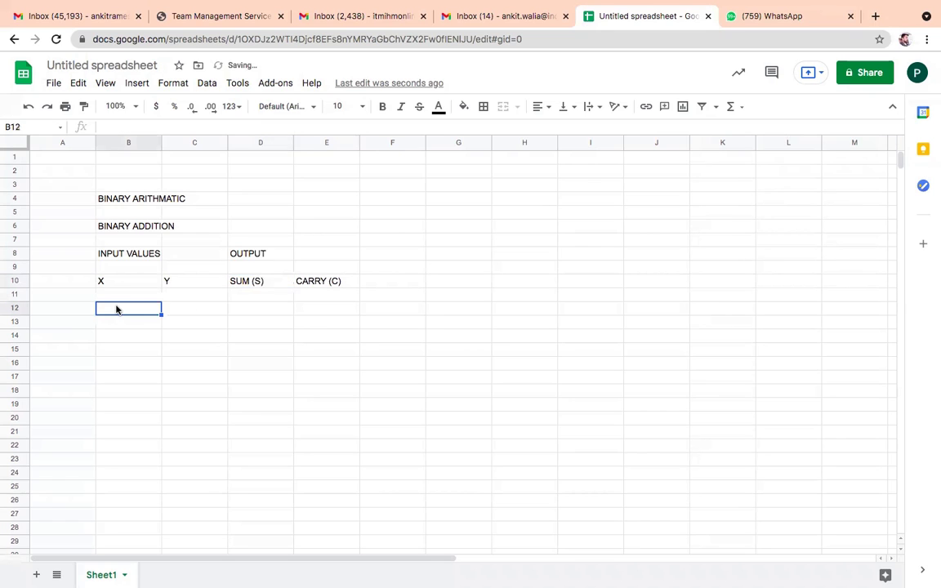
{"action": "type", "text": "0"}
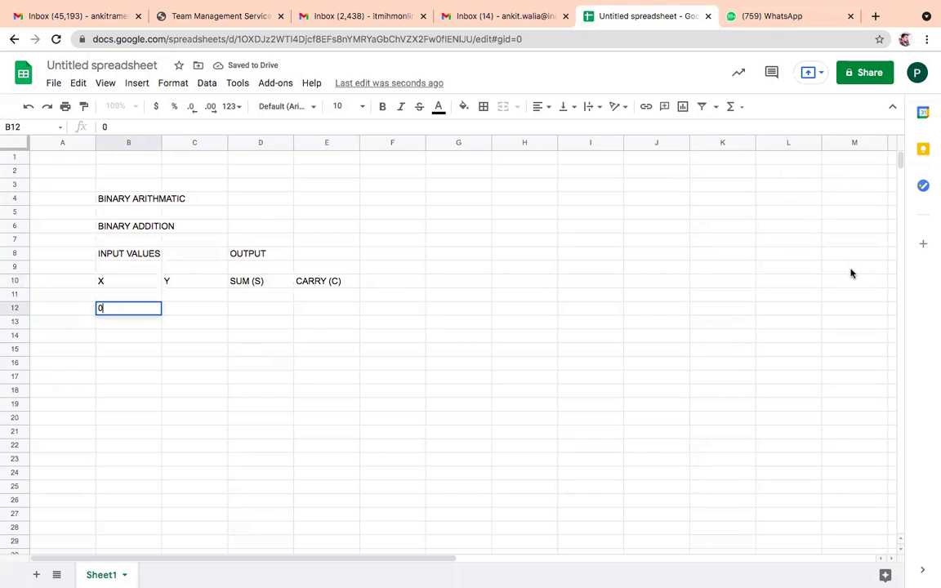
{"action": "left_click", "coordinate": [202, 309]}
{"action": "type", "text": "0"}
{"action": "key", "text": "Return"}
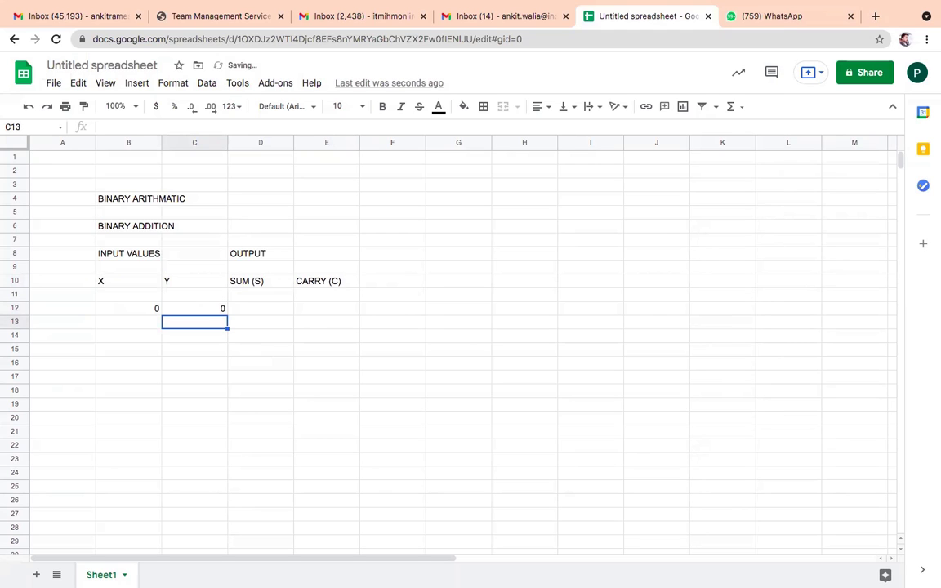
{"action": "left_click", "coordinate": [128, 321]}
{"action": "type", "text": "0"}
{"action": "key", "text": "Tab"}
{"action": "type", "text": "1"}
{"action": "key", "text": "Return"}
Enter the remaining X and Y input pairs, 1 and 0 in row 14, 1 and 1 in row 15
{"action": "type", "text": "1"}
{"action": "key", "text": "Tab"}
{"action": "type", "text": "0"}
{"action": "key", "text": "Return"}
{"action": "type", "text": "1"}
{"action": "key", "text": "Tab"}
{"action": "type", "text": "1"}
{"action": "key", "text": "Return"}
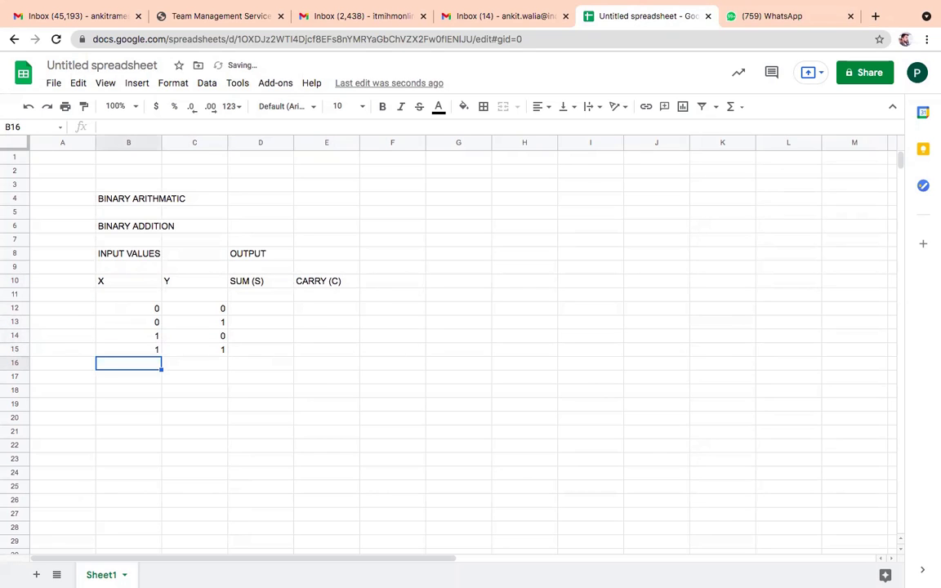
Centre-align the whole addition table in B10:E15 horizontally
{"action": "left_click", "coordinate": [104, 281]}
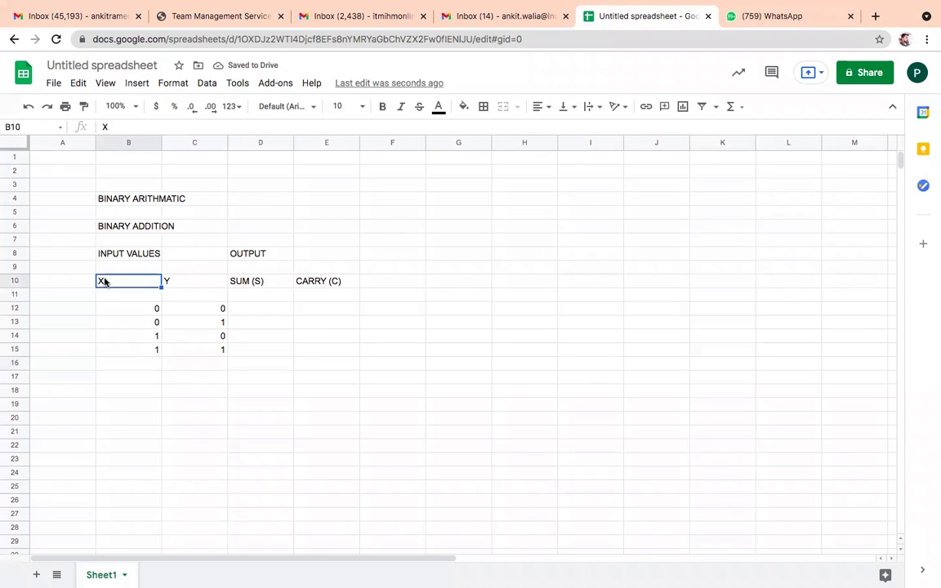
{"action": "key", "text": "shift+Right"}
{"action": "key", "text": "shift+Right"}
{"action": "key", "text": "shift+Right"}
{"action": "key", "text": "shift+Down"}
{"action": "key", "text": "shift+Down"}
{"action": "key", "text": "shift+Down"}
{"action": "key", "text": "shift+Down"}
{"action": "key", "text": "shift+Down"}
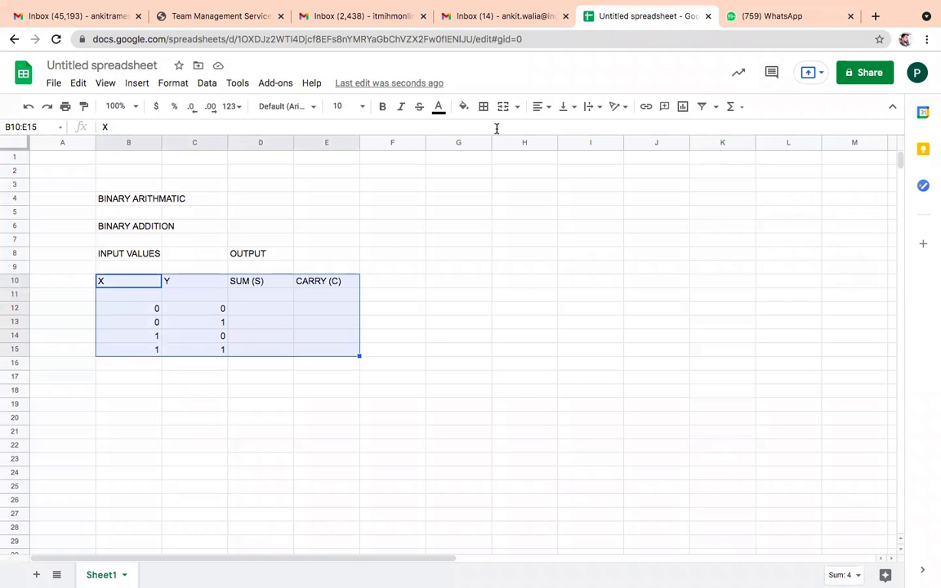
{"action": "left_click", "coordinate": [542, 107]}
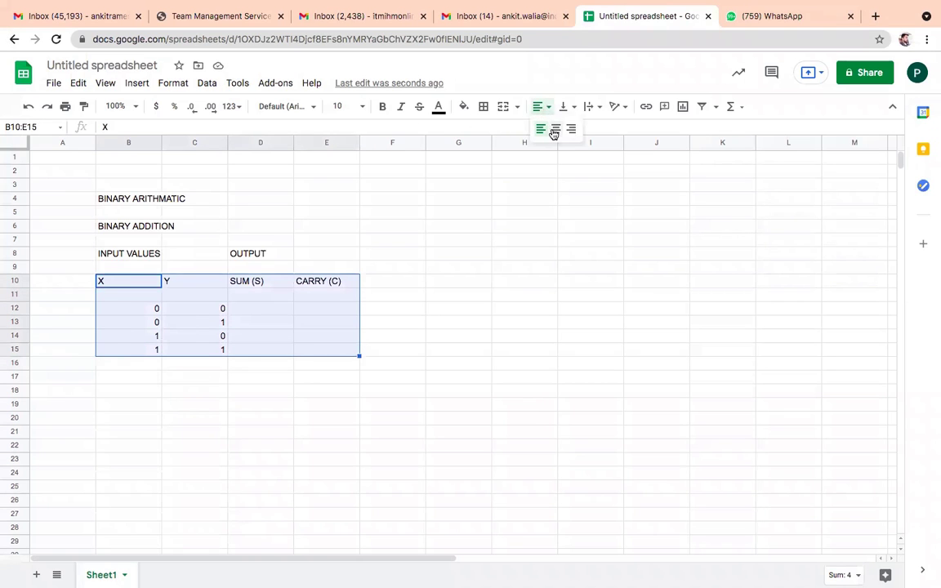
{"action": "left_click", "coordinate": [555, 130]}
Fill in the sum and carry for the first two input pairs: 0 and 0 in row 12, 1 and 0 in row 13
{"action": "left_click", "coordinate": [259, 313]}
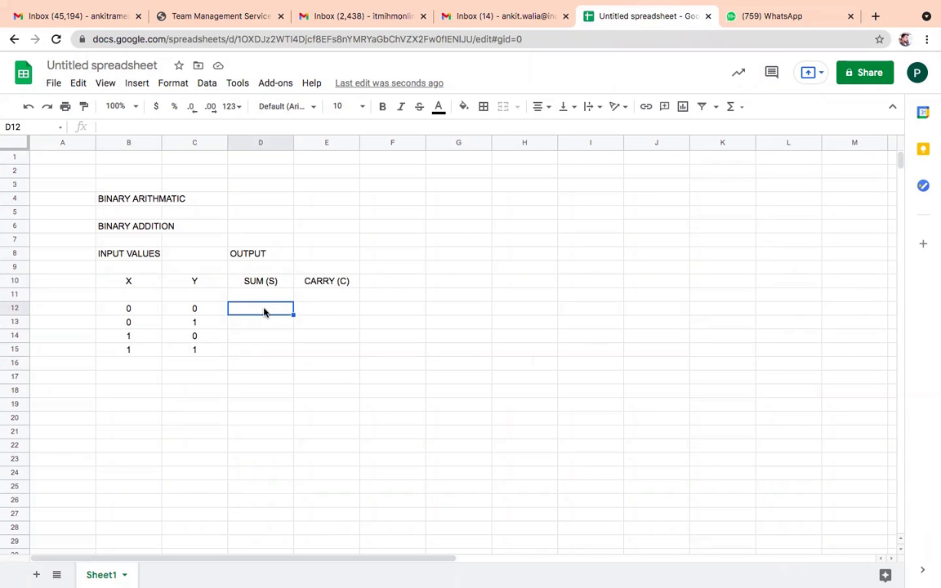
{"action": "type", "text": "0"}
{"action": "key", "text": "Tab"}
{"action": "type", "text": "0"}
{"action": "key", "text": "Return"}
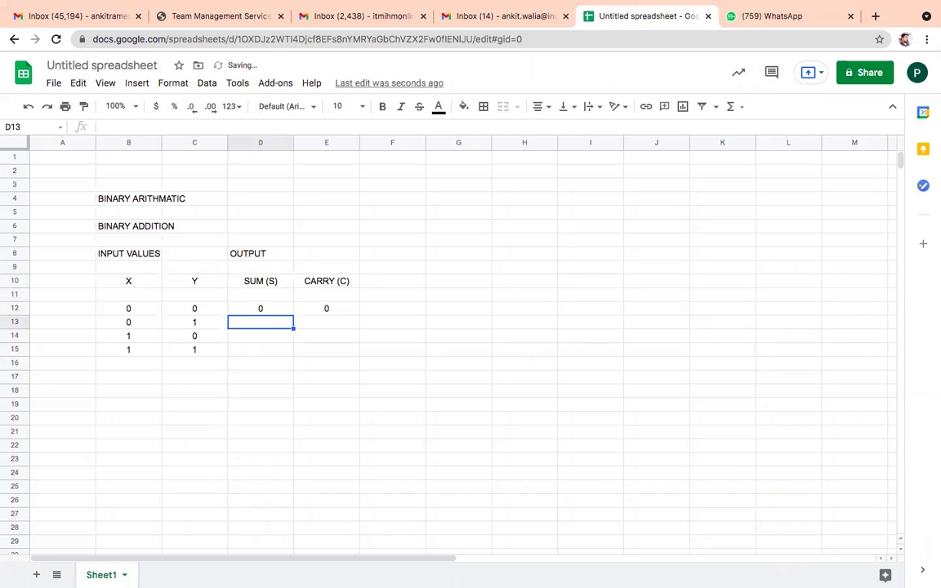
{"action": "type", "text": "1"}
{"action": "key", "text": "Tab"}
{"action": "type", "text": "0"}
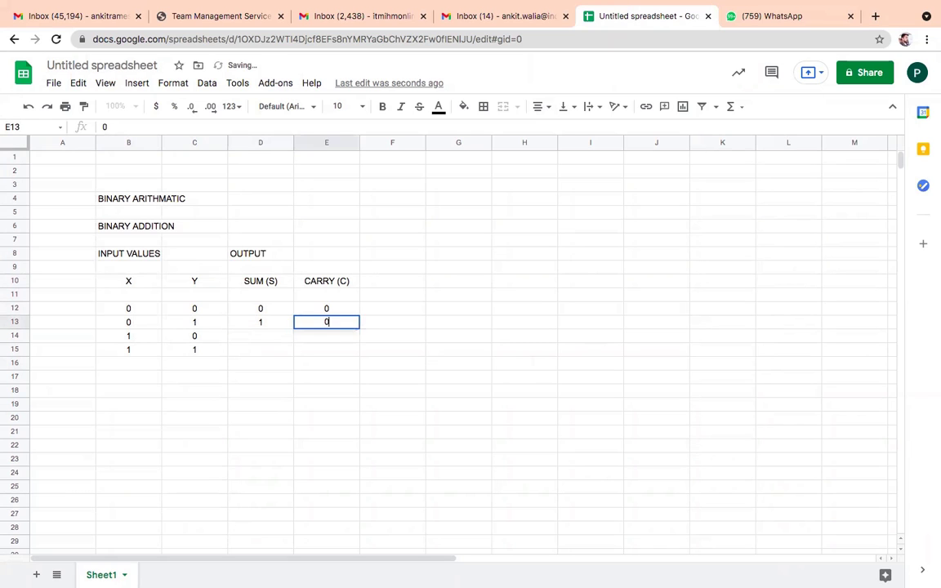
{"action": "key", "text": "Return"}
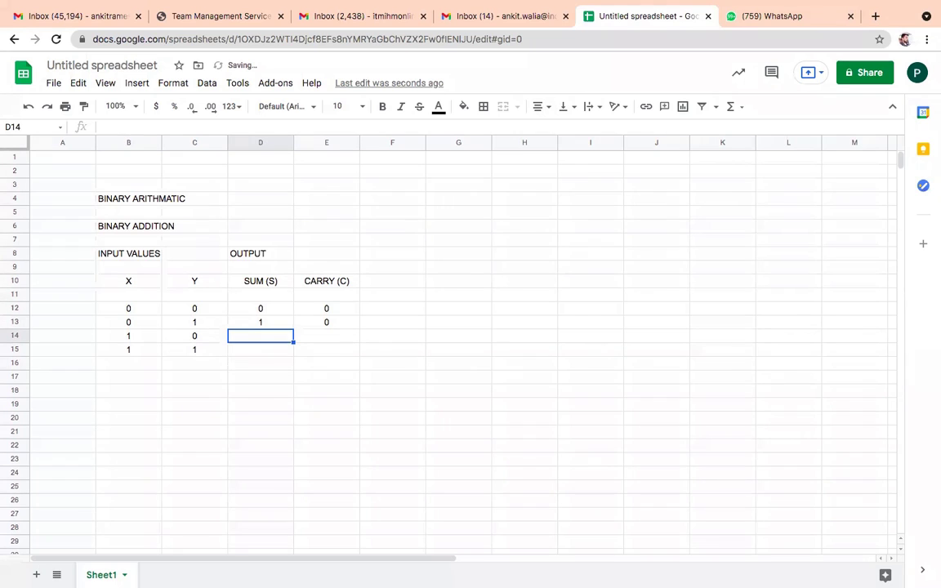
Fill in the sum and carry for the last two input pairs: 1 and 0 in row 14, 0 and 1 in row 15
{"action": "type", "text": "1"}
{"action": "key", "text": "Tab"}
{"action": "type", "text": "0"}
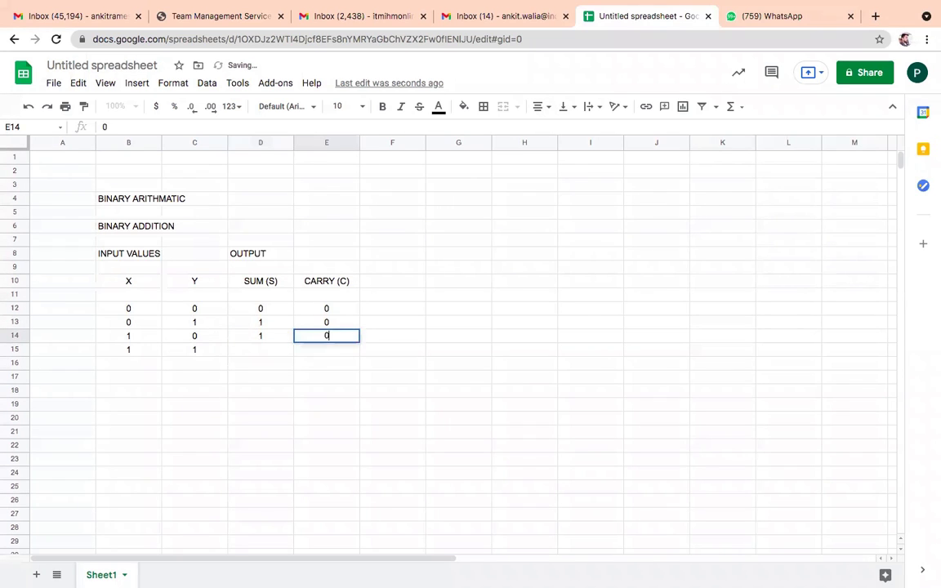
{"action": "key", "text": "Return"}
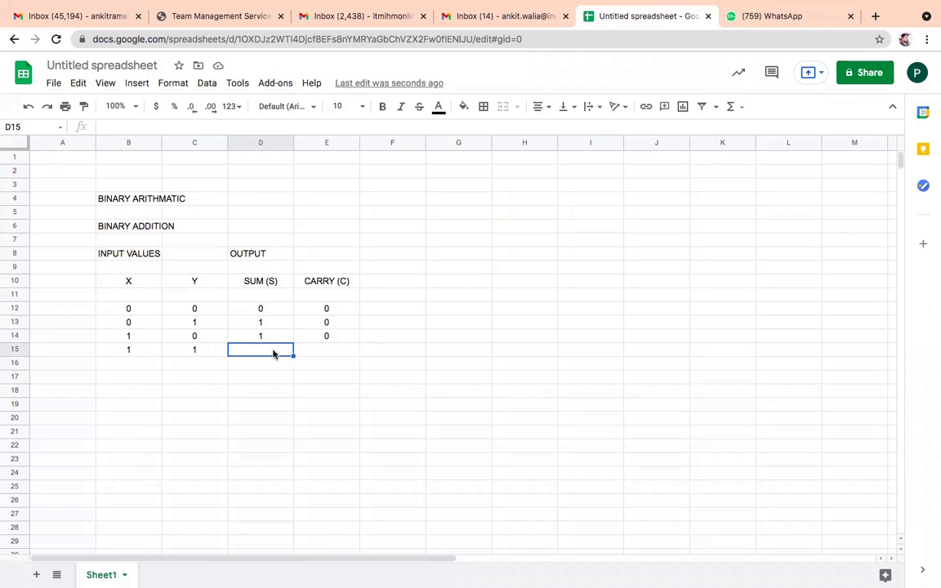
{"action": "type", "text": "0"}
{"action": "key", "text": "Tab"}
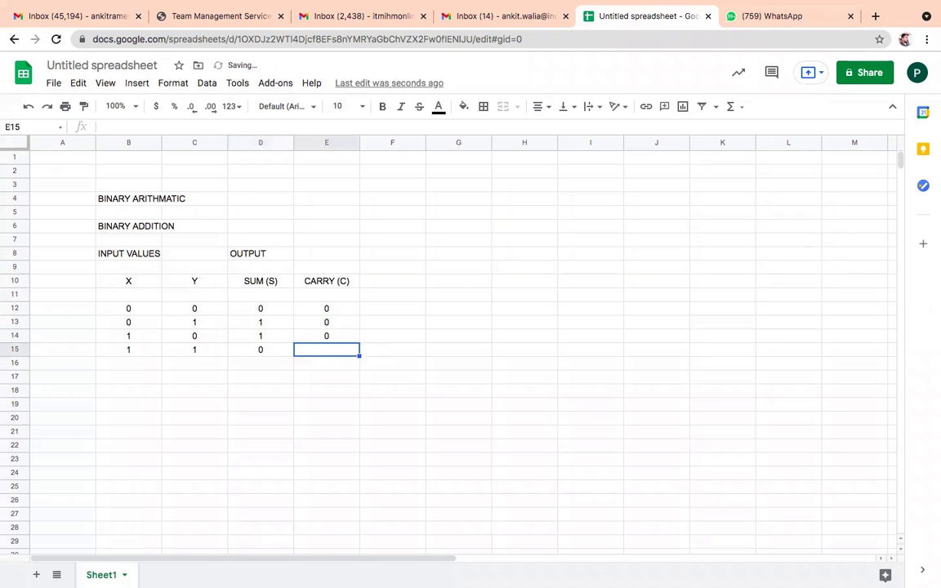
{"action": "type", "text": "1"}
{"action": "key", "text": "Return"}
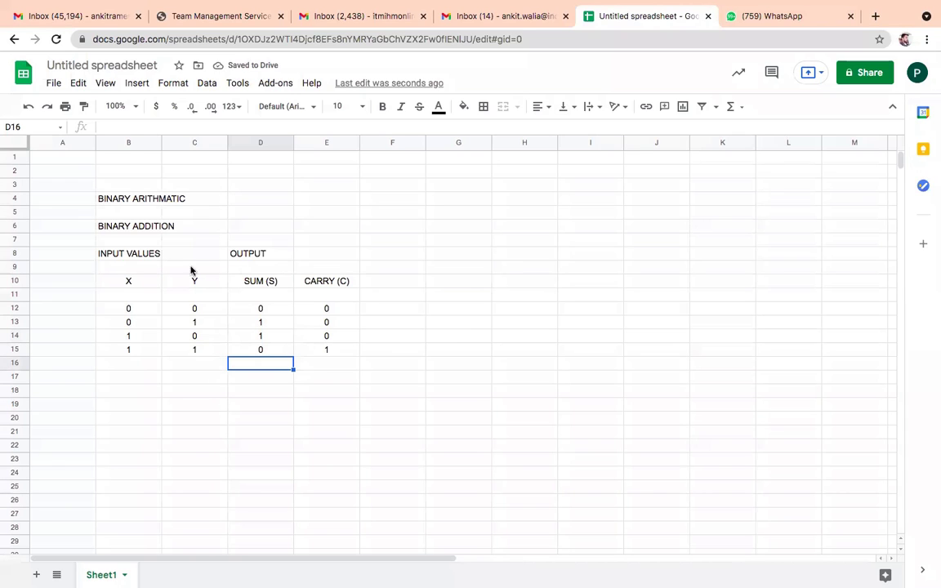
Set the text colour of the BINARY ADDITION heading to yellow
{"action": "left_click", "coordinate": [137, 227]}
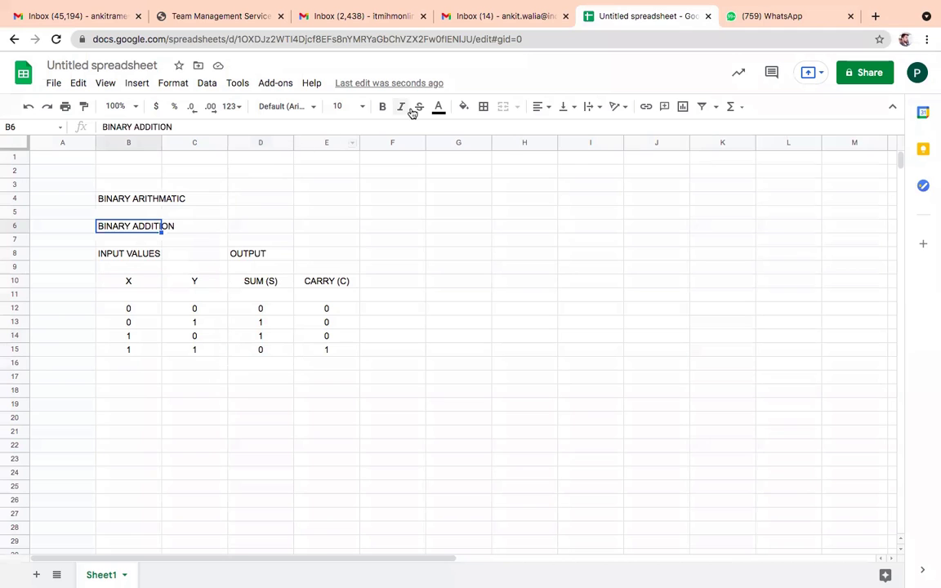
{"action": "left_click", "coordinate": [439, 107]}
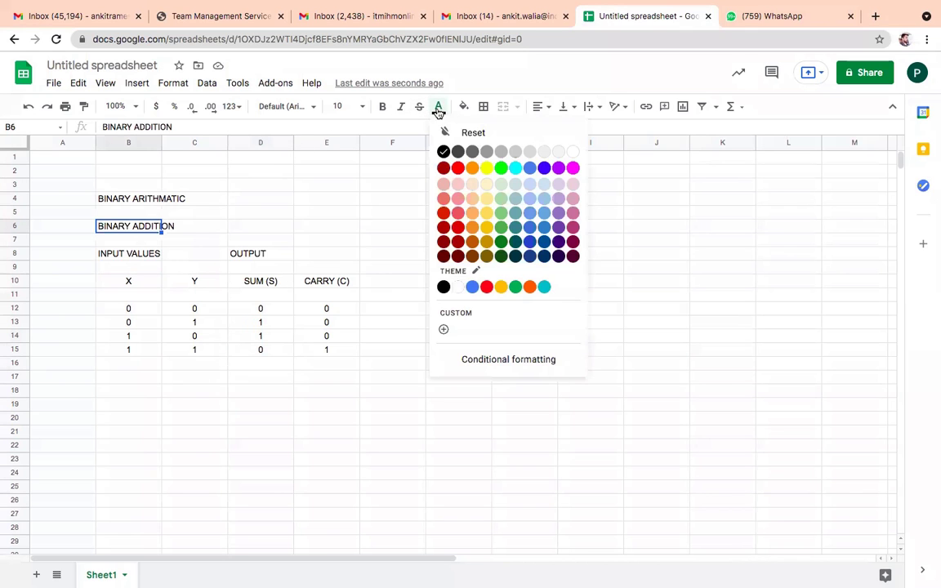
{"action": "left_click", "coordinate": [486, 167]}
{"action": "left_click", "coordinate": [208, 243]}
Set the text colour of the BINARY ADDITION heading in cell B6 to red
{"action": "left_click", "coordinate": [148, 226]}
{"action": "left_click", "coordinate": [439, 107]}
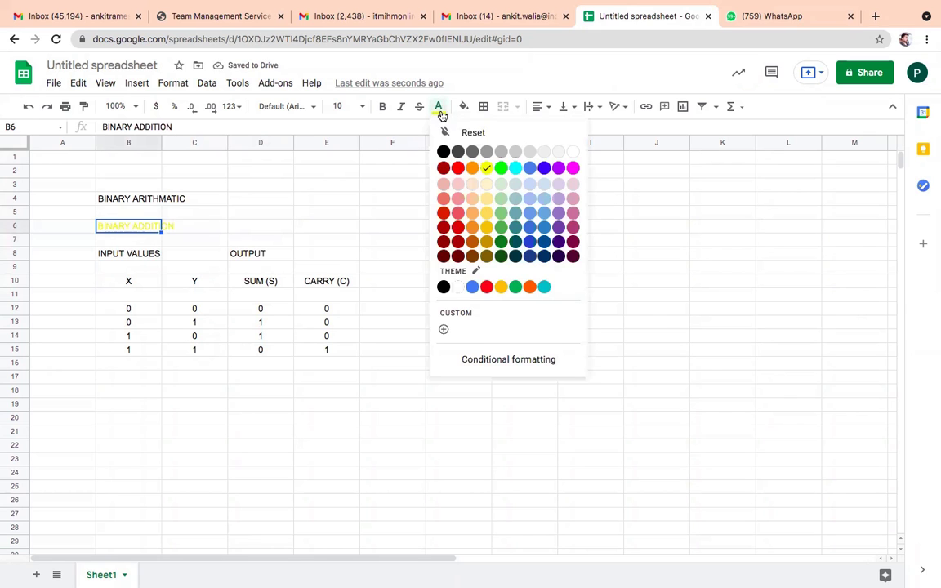
{"action": "left_click", "coordinate": [459, 168]}
{"action": "left_click", "coordinate": [255, 228]}
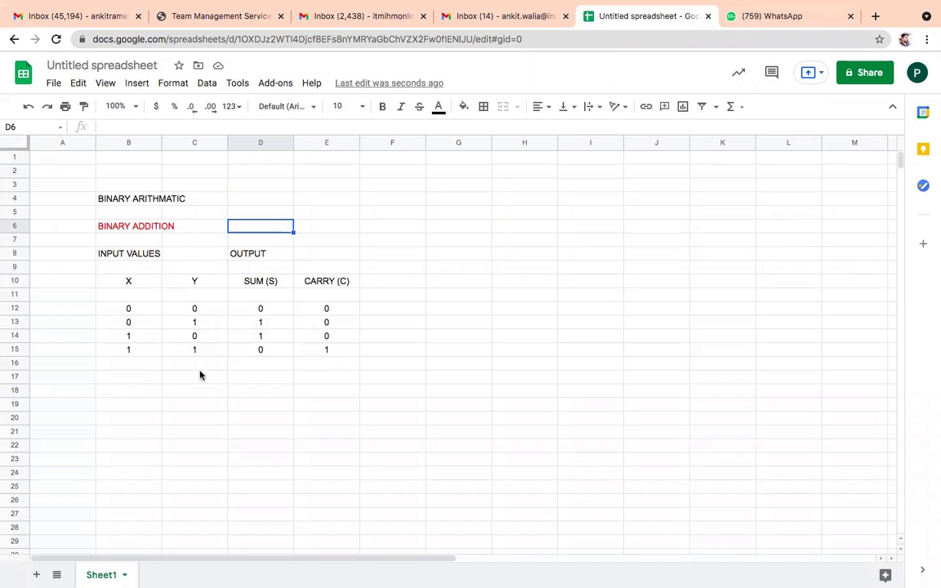
Fill the X, Y, SUM (S) and CARRY (C) header cells B10:E10 with yellow
{"action": "left_click", "coordinate": [125, 283]}
{"action": "left_click_drag", "start_coordinate": [124, 283], "coordinate": [326, 350]}
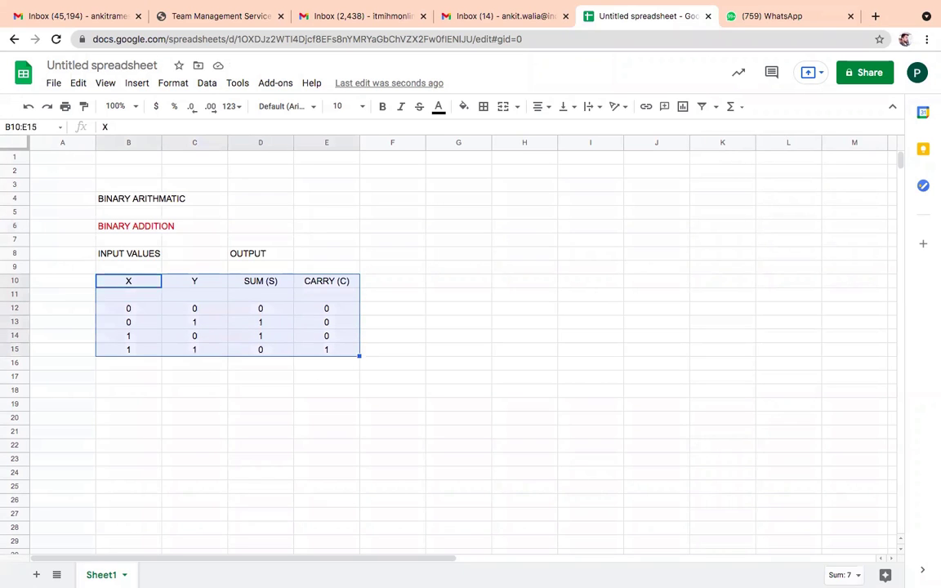
{"action": "left_click", "coordinate": [126, 280]}
{"action": "left_click_drag", "start_coordinate": [122, 283], "coordinate": [326, 282]}
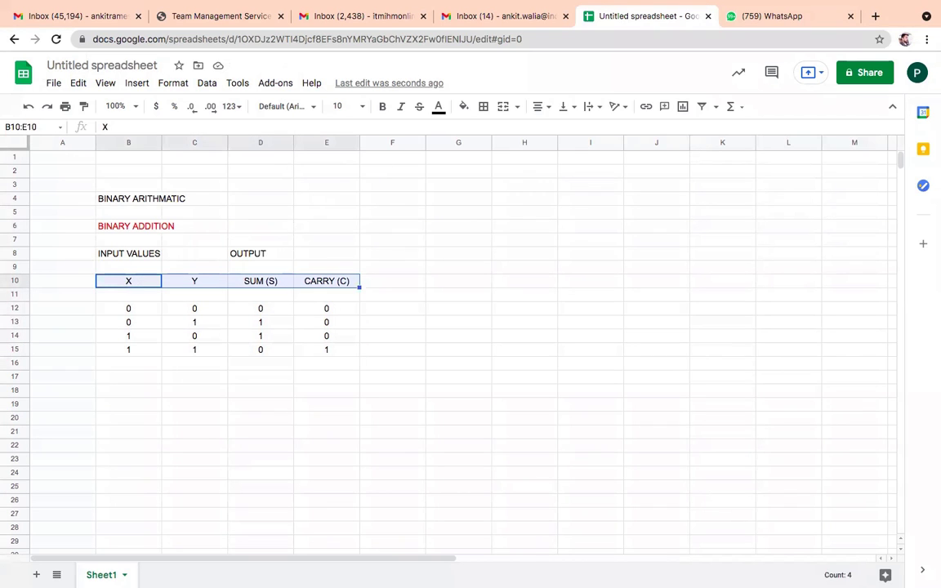
{"action": "left_click", "coordinate": [439, 111]}
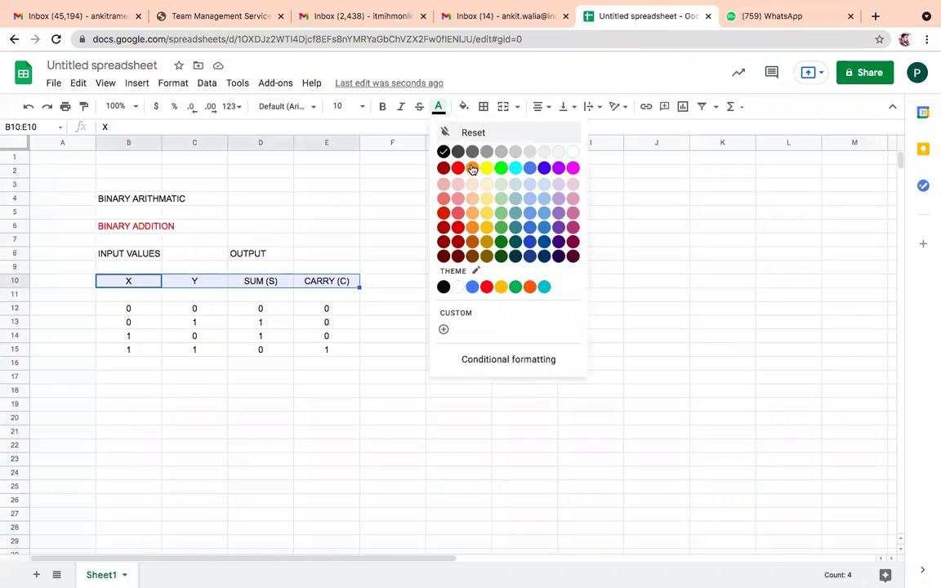
{"action": "left_click", "coordinate": [464, 107]}
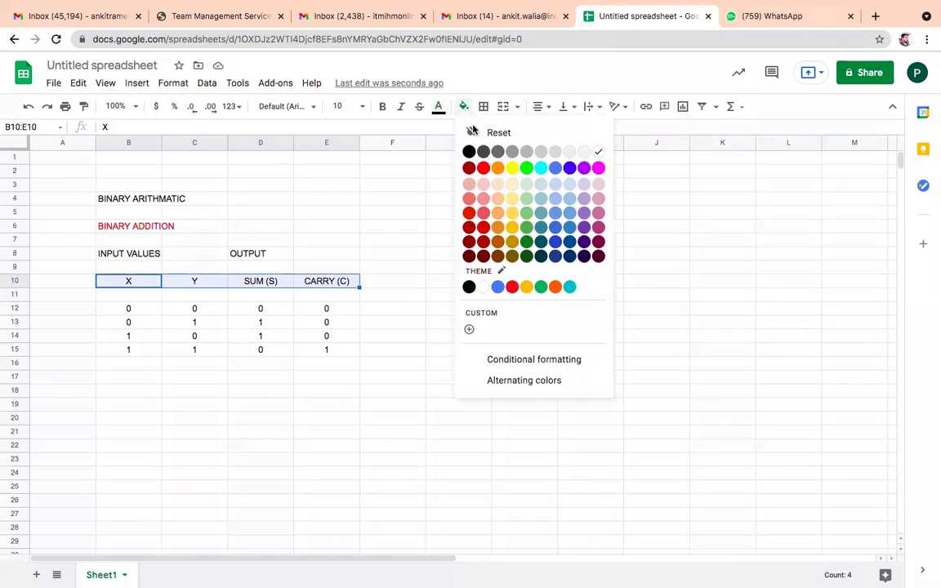
{"action": "left_click", "coordinate": [513, 168]}
Fill the addition table's value cells B12:E15 with cyan
{"action": "left_click", "coordinate": [132, 309]}
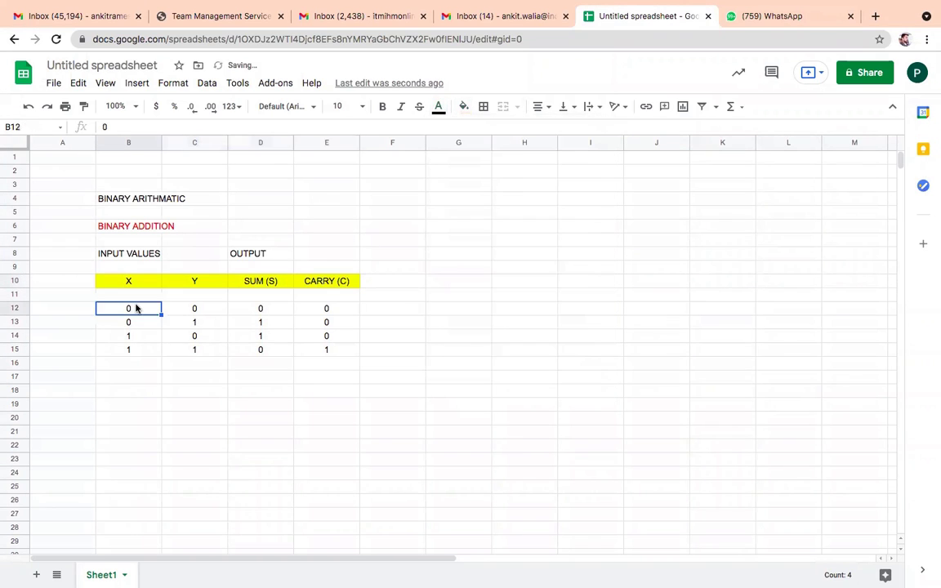
{"action": "key", "text": "shift+Right"}
{"action": "key", "text": "shift+Right"}
{"action": "key", "text": "shift+Right"}
{"action": "key", "text": "shift+Down"}
{"action": "key", "text": "shift+Down"}
{"action": "key", "text": "shift+Down"}
{"action": "key", "text": "shift+Down"}
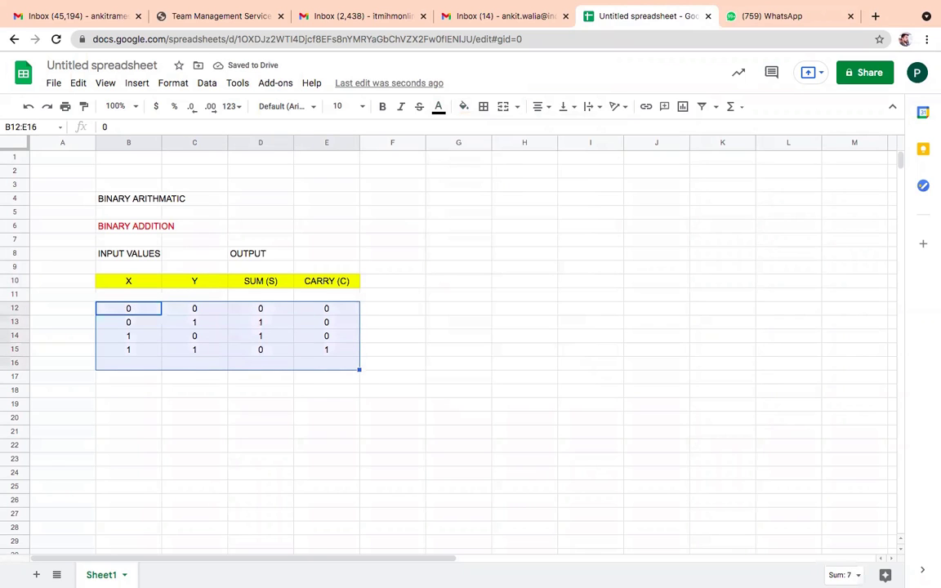
{"action": "key", "text": "shift+Up"}
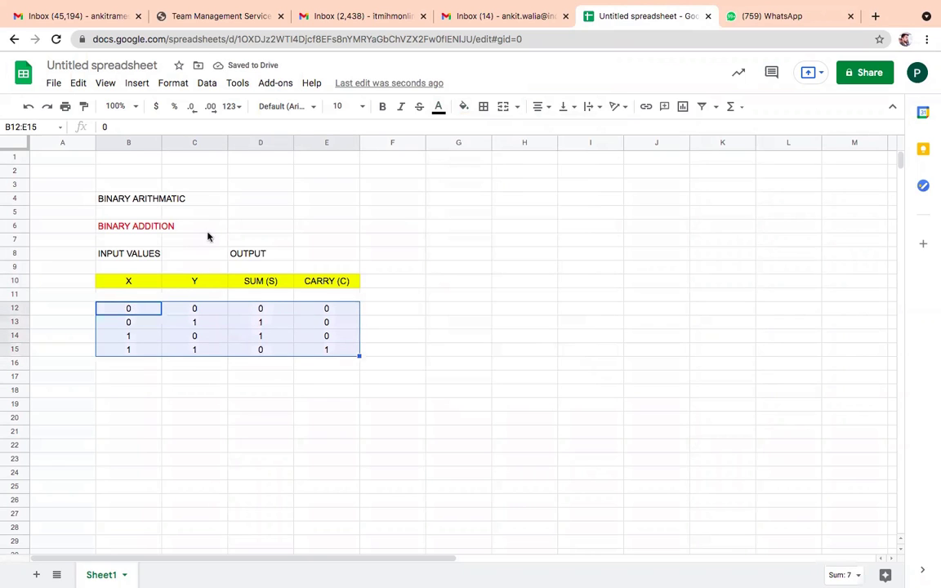
{"action": "left_click", "coordinate": [461, 108]}
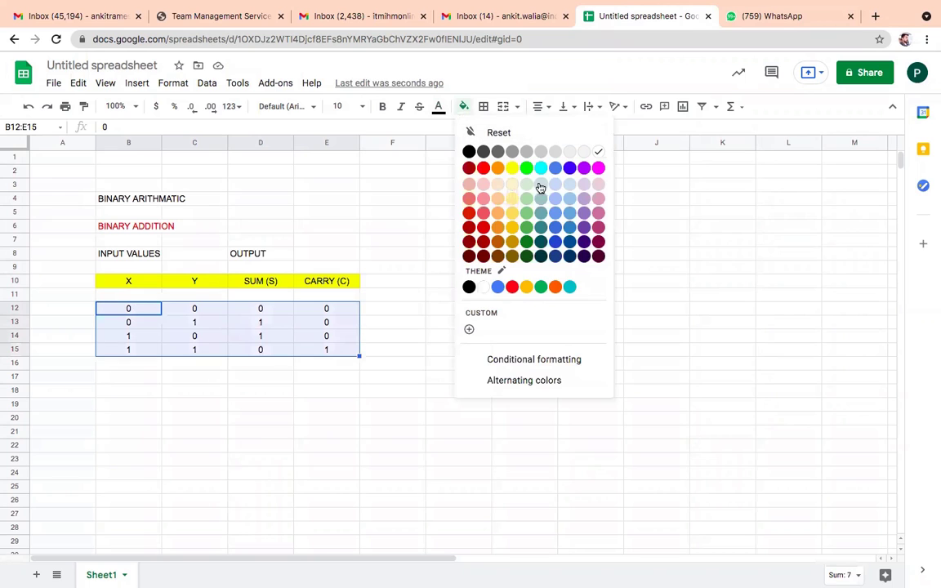
{"action": "left_click", "coordinate": [539, 170]}
{"action": "left_click", "coordinate": [468, 311]}
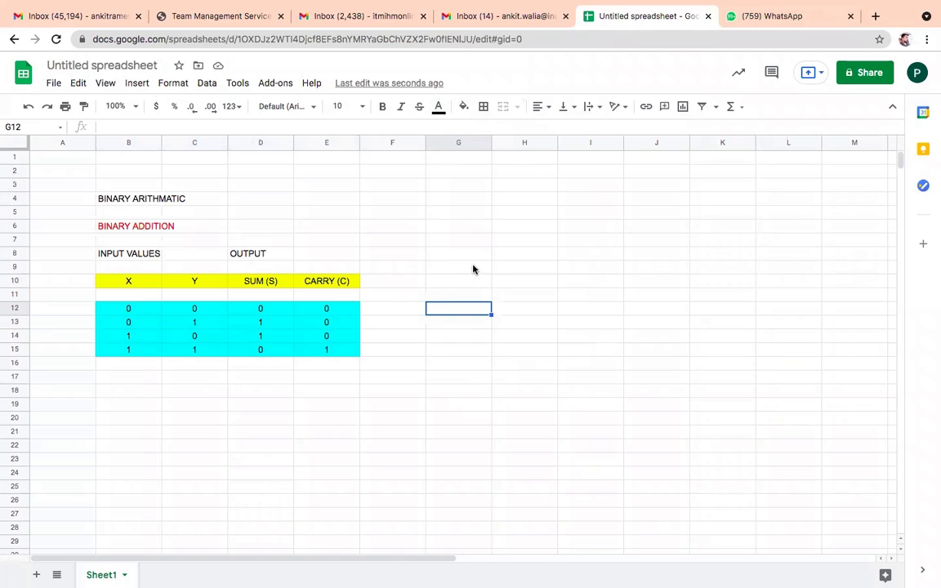
Add the heading EXAMPLE in B17 and enter the binary numbers 1111 in B18 and 1010 in C18
{"action": "left_click", "coordinate": [110, 380]}
{"action": "type", "text": "EXAMPLE"}
{"action": "key", "text": "Return"}
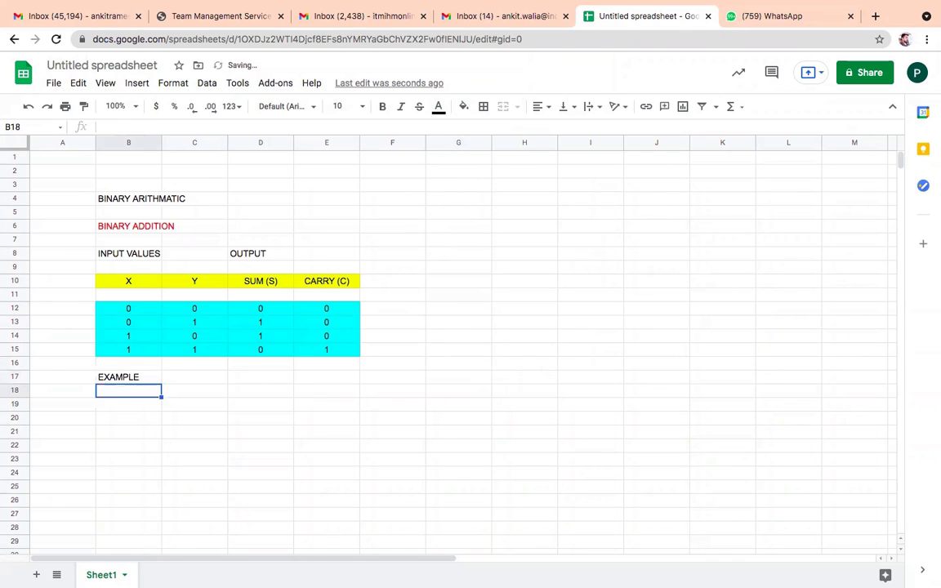
{"action": "type", "text": "1"}
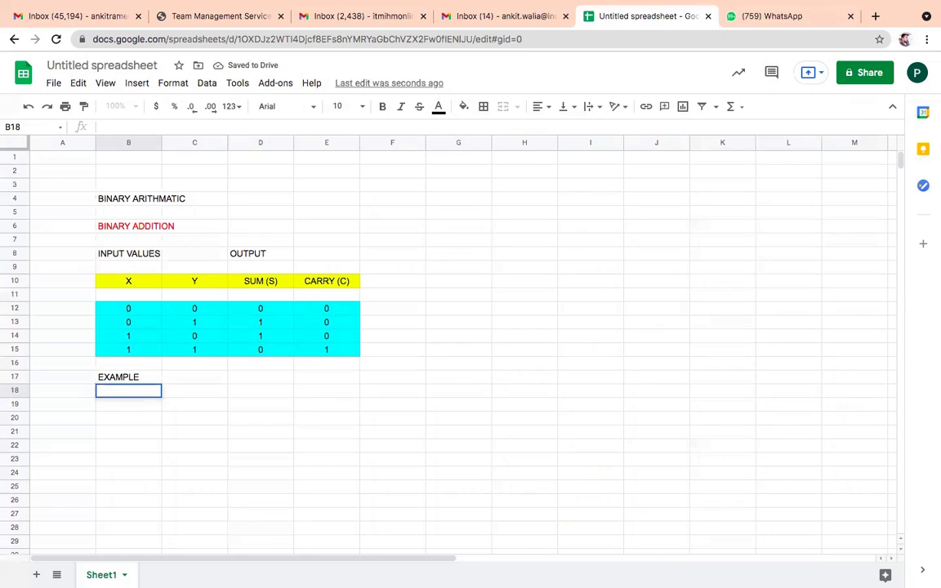
{"action": "type", "text": "111"}
{"action": "key", "text": "Tab"}
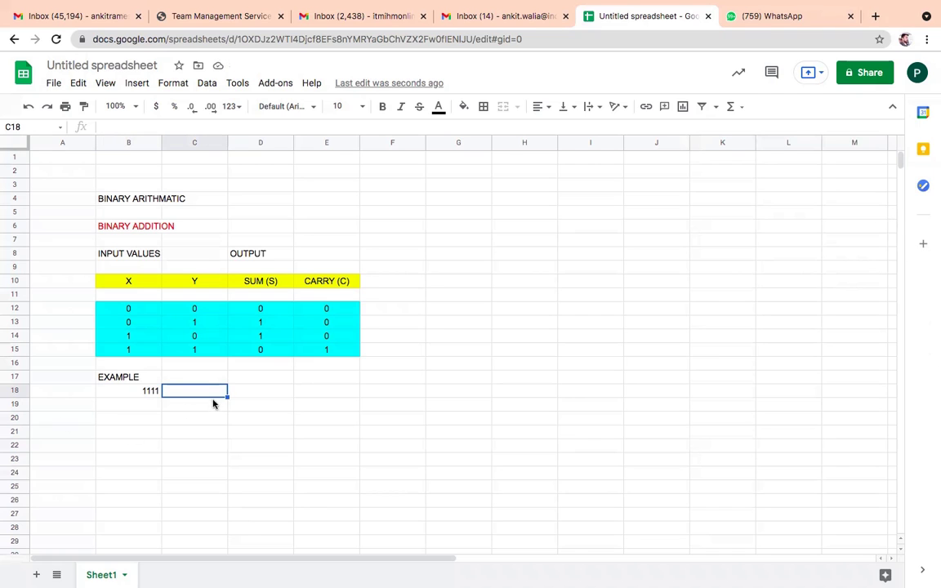
{"action": "type", "text": "1010"}
{"action": "key", "text": "Return"}
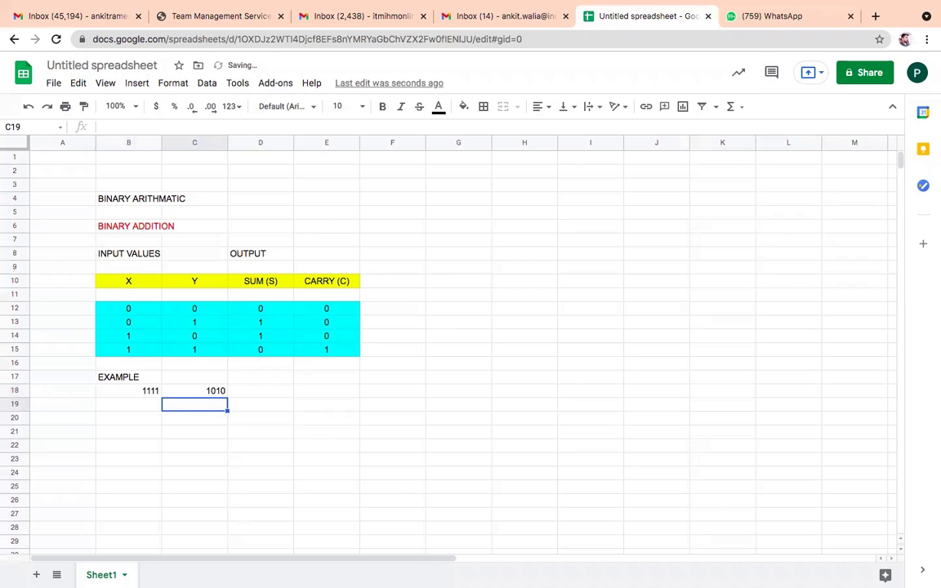
Enter ADD as the label in A18 beside the two binary numbers
{"action": "left_click", "coordinate": [79, 392]}
{"action": "type", "text": "ADD"}
{"action": "key", "text": "Tab"}
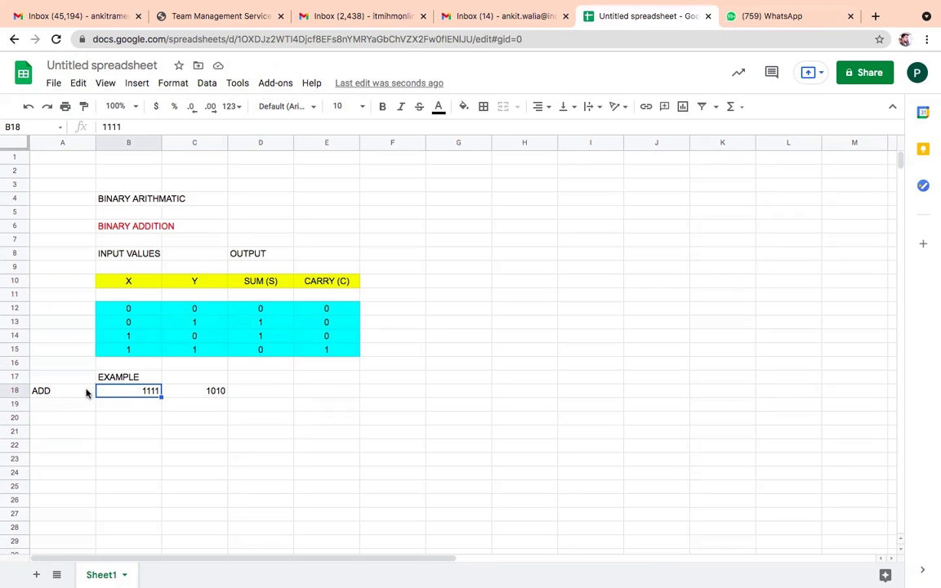
Label the example rows BINARY in A18 and DECIMAL in A19
{"action": "left_click", "coordinate": [57, 395]}
{"action": "type", "text": "BINARY"}
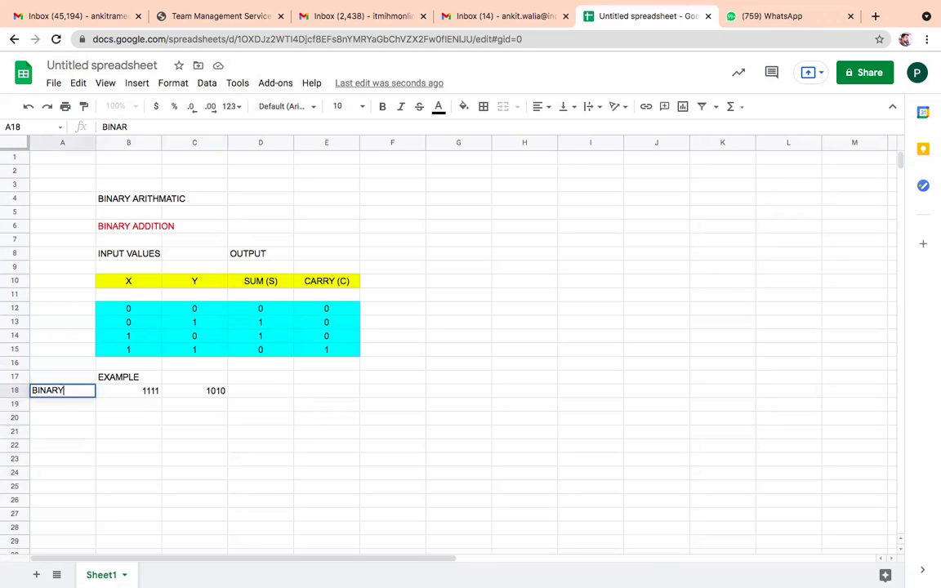
{"action": "key", "text": "Return"}
{"action": "type", "text": "DEC"}
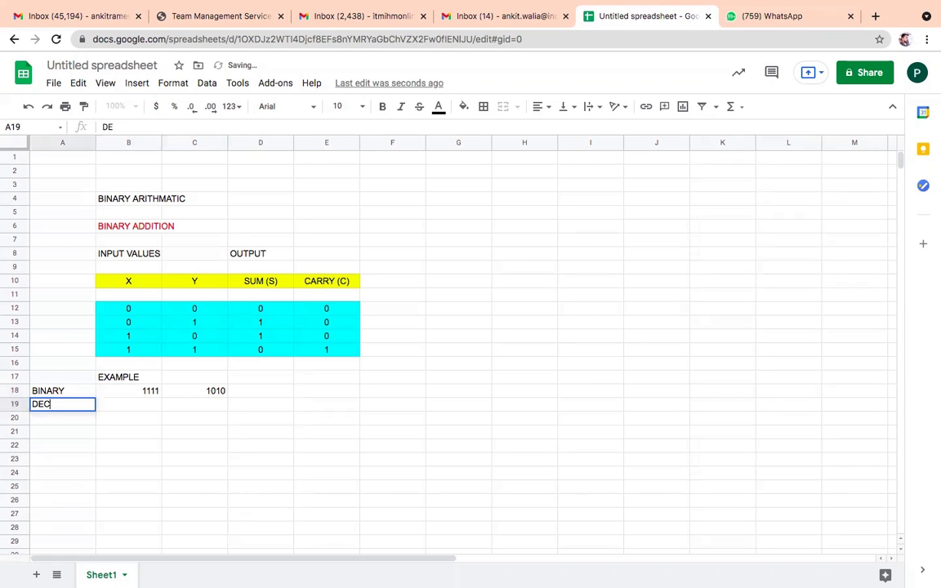
{"action": "type", "text": "IMAL"}
{"action": "key", "text": "Return"}
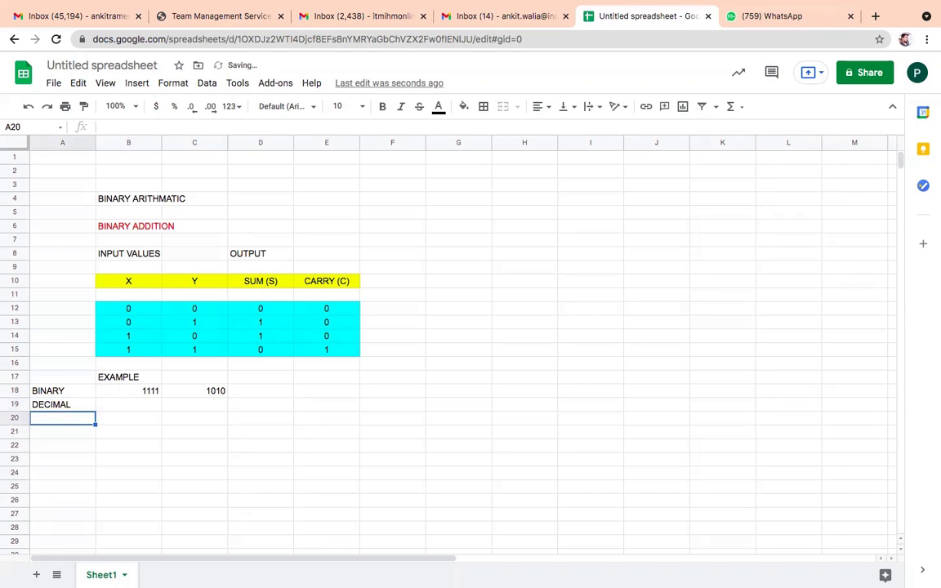
Enter the decimal equivalents 15 in B19 and 10 in C19
{"action": "left_click", "coordinate": [144, 409]}
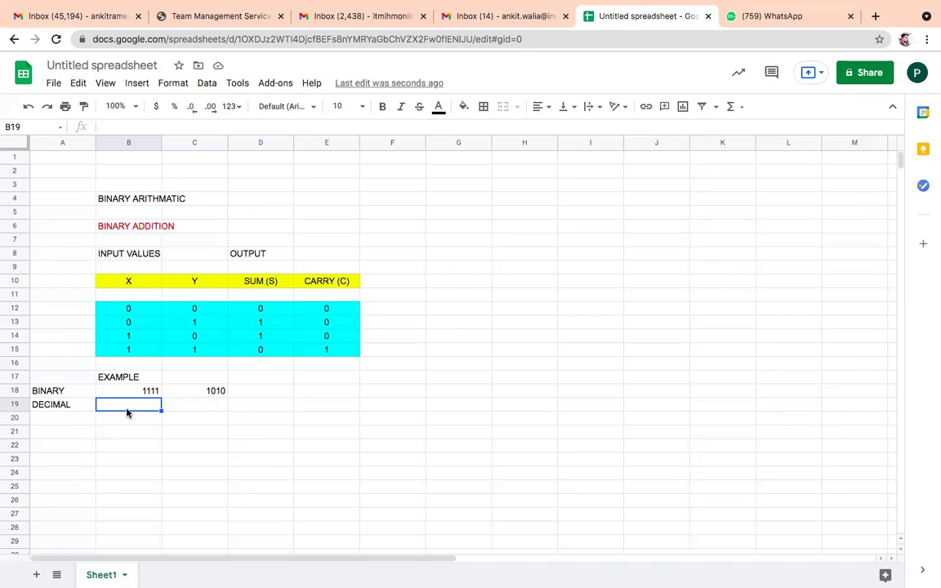
{"action": "type", "text": "15"}
{"action": "key", "text": "Tab"}
{"action": "type", "text": "10"}
{"action": "key", "text": "Return"}
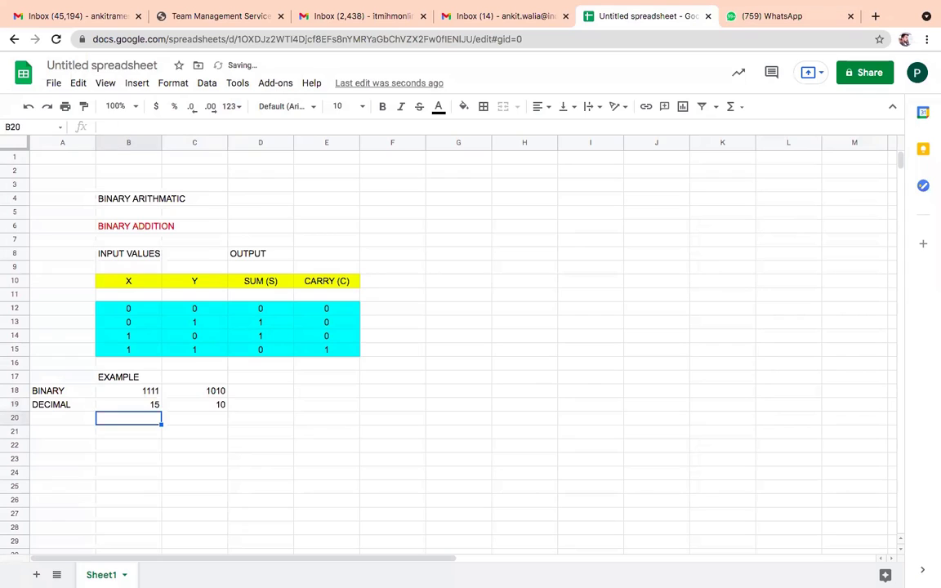
{"action": "left_click", "coordinate": [259, 433]}
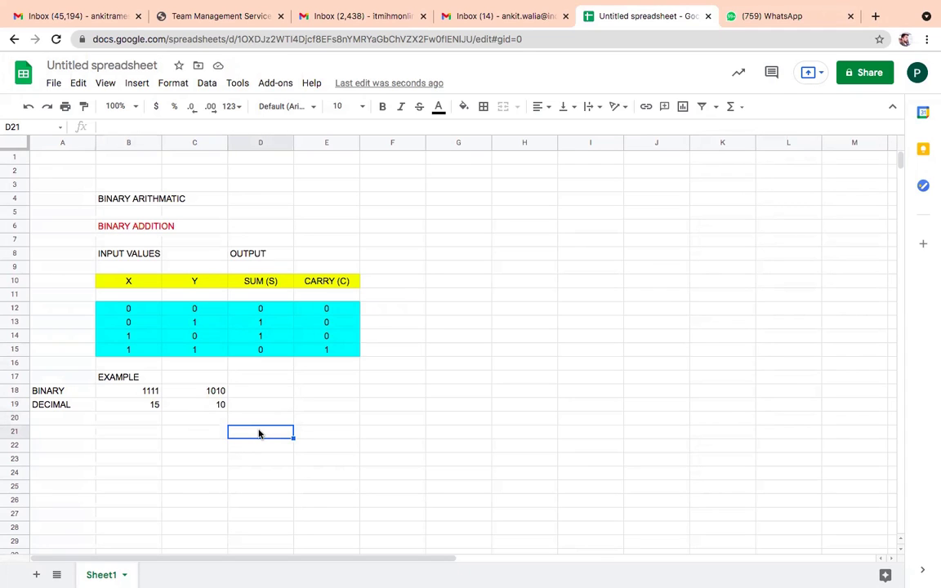
{"action": "left_click", "coordinate": [148, 433]}
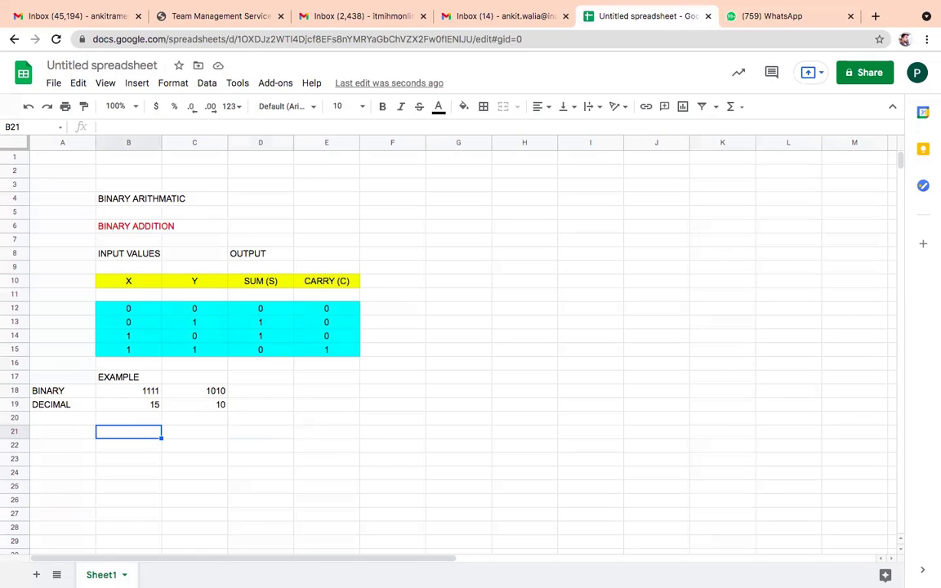
{"action": "type", "text": "1"}
{"action": "key", "text": "Tab"}
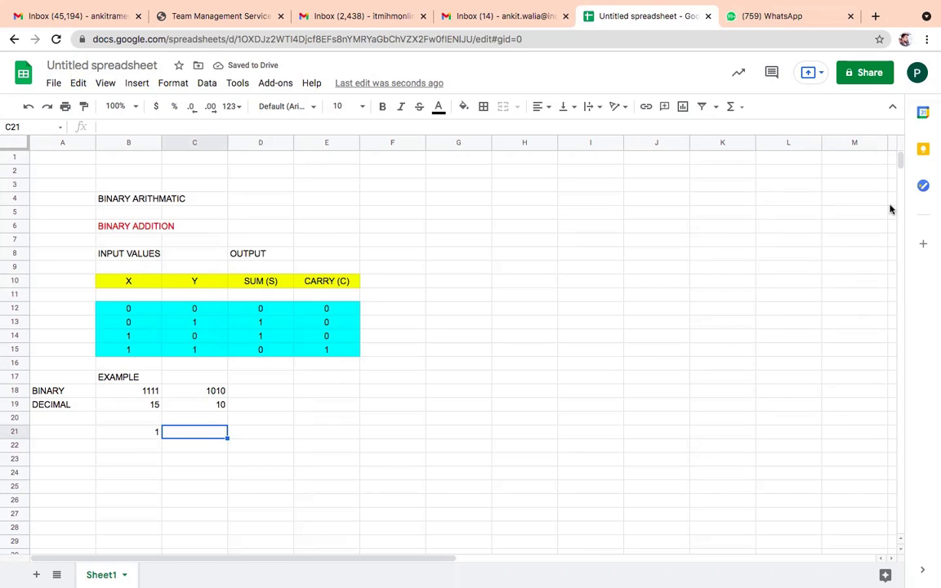
{"action": "left_click", "coordinate": [142, 433]}
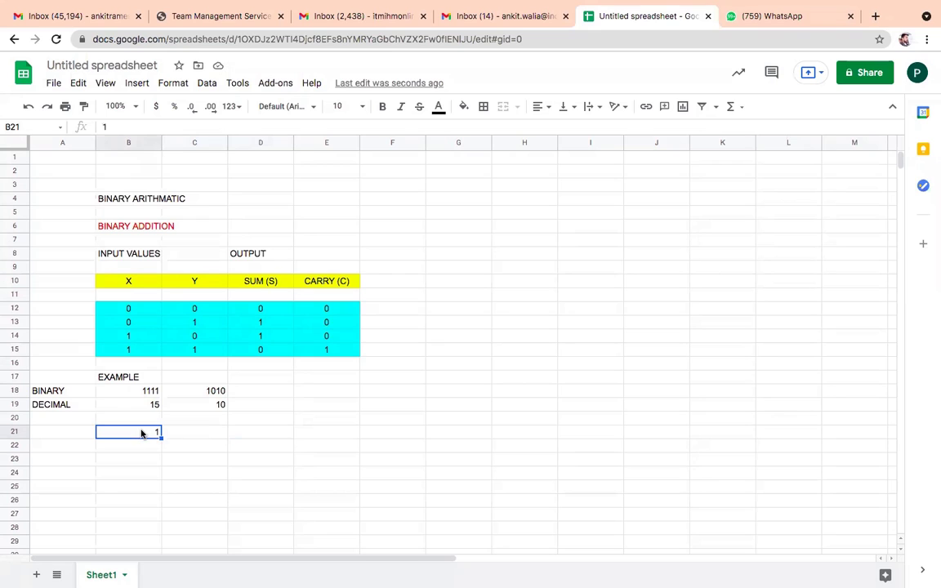
{"action": "key", "text": "Delete"}
Enter the digits of the first binary number, 1, 1, 1, 1, in separate cells across B22:E22
{"action": "left_click", "coordinate": [137, 446]}
{"action": "type", "text": "1"}
{"action": "key", "text": "Tab"}
{"action": "type", "text": "1"}
{"action": "key", "text": "Tab"}
{"action": "type", "text": "1"}
{"action": "key", "text": "Tab"}
{"action": "type", "text": "1"}
{"action": "key", "text": "Tab"}
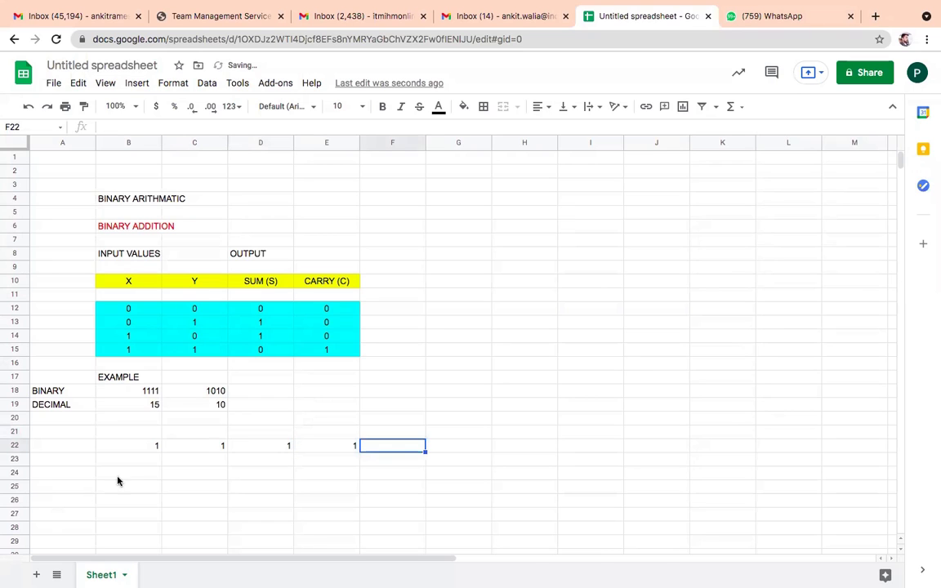
Enter the second number's digits 1, 0, 1, 0 across B23:E23 and add the heading BINARY in C21
{"action": "left_click", "coordinate": [147, 465]}
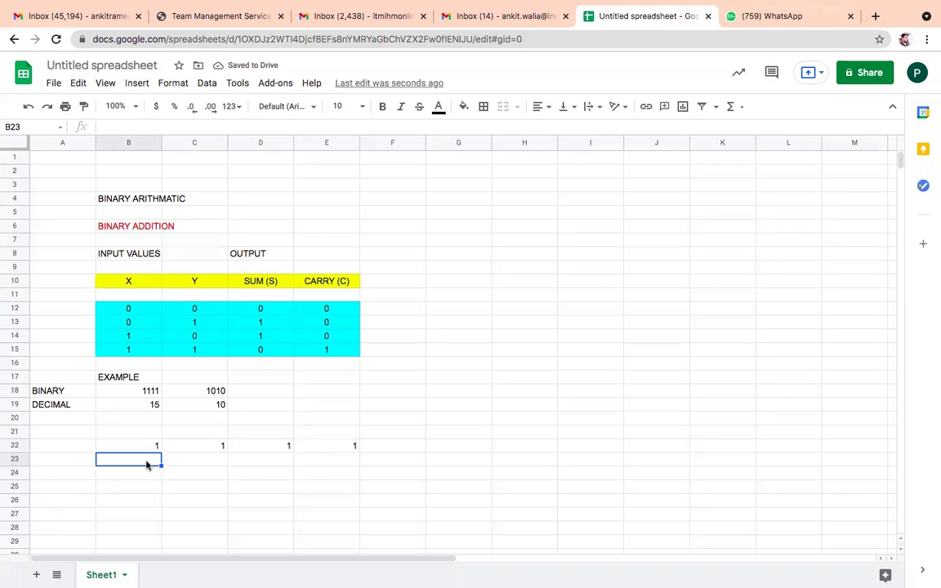
{"action": "type", "text": "10"}
{"action": "key", "text": "Left"}
{"action": "type", "text": "1"}
{"action": "key", "text": "Tab"}
{"action": "type", "text": "0"}
{"action": "key", "text": "Tab"}
{"action": "type", "text": "1"}
{"action": "key", "text": "Tab"}
{"action": "type", "text": "0"}
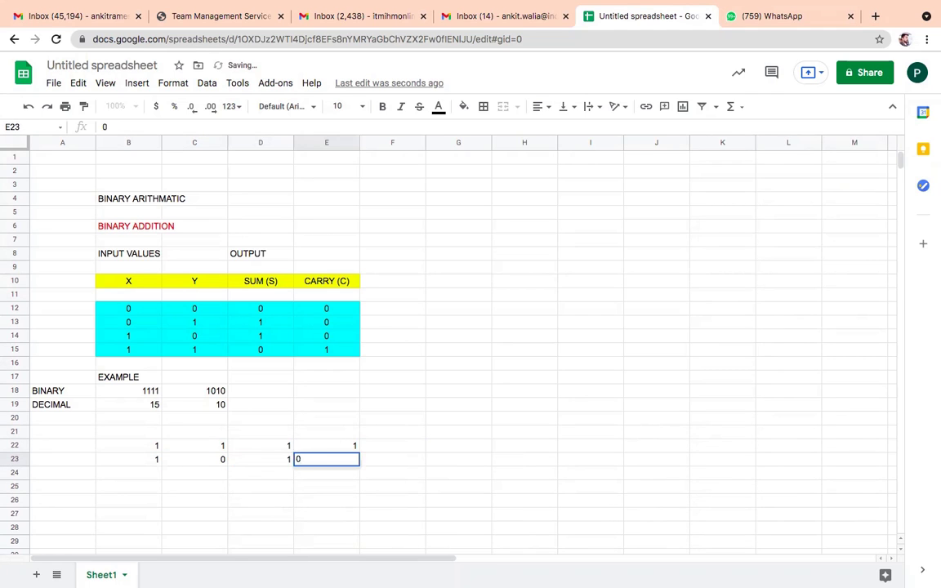
{"action": "left_click", "coordinate": [217, 434]}
{"action": "type", "text": "BINARY"}
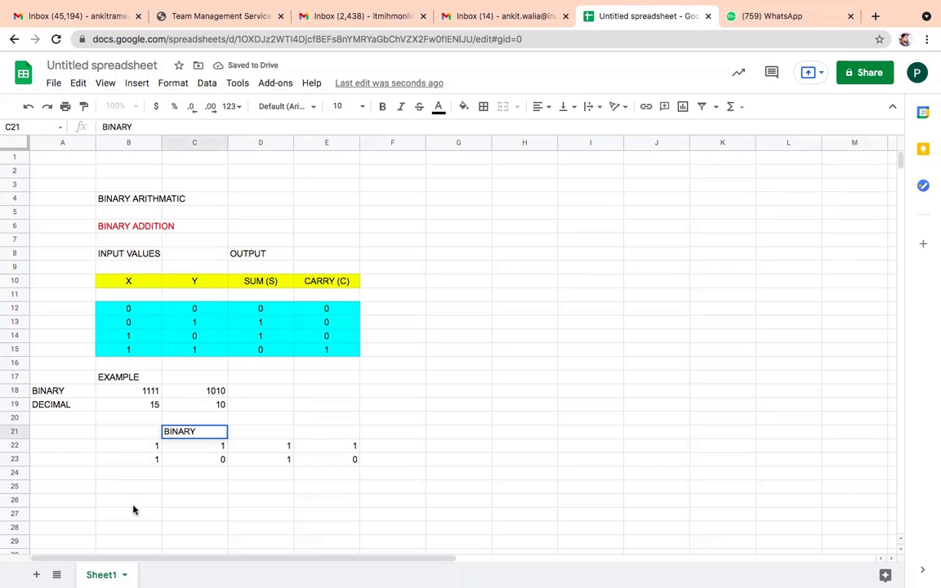
Try to put a plus sign in A23 beside the second binary number's digits
{"action": "left_click", "coordinate": [87, 462]}
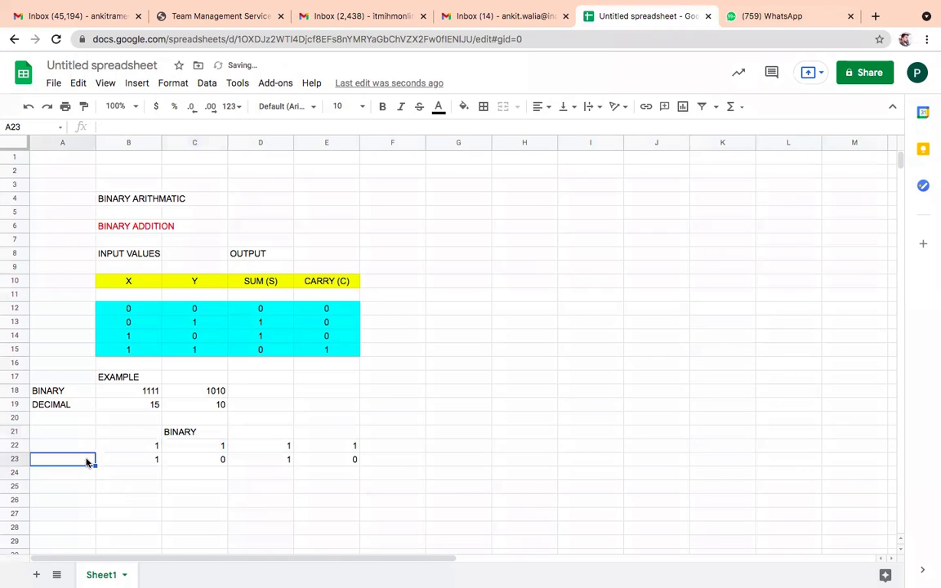
{"action": "type", "text": "+"}
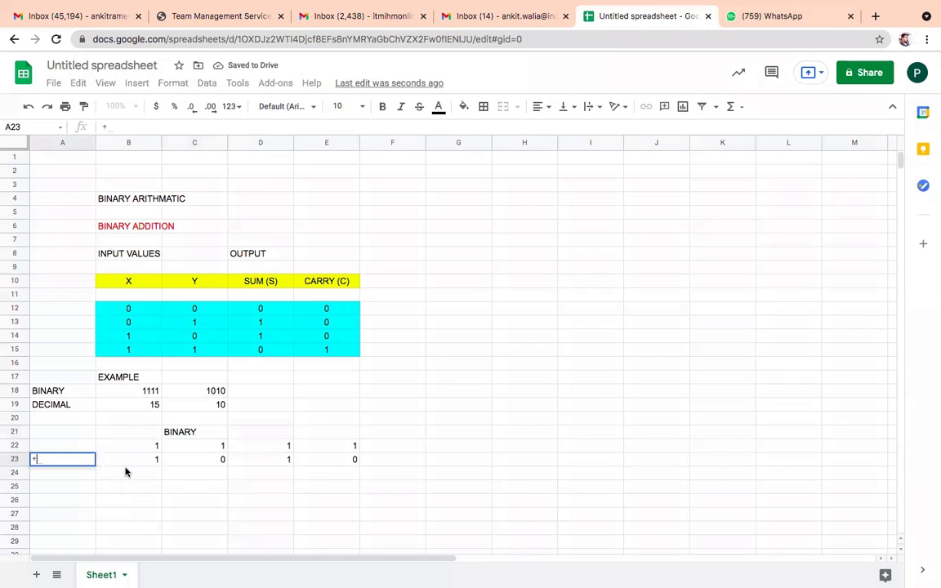
{"action": "left_click", "coordinate": [124, 472]}
{"action": "key", "text": "BackSpace"}
{"action": "key", "text": "BackSpace"}
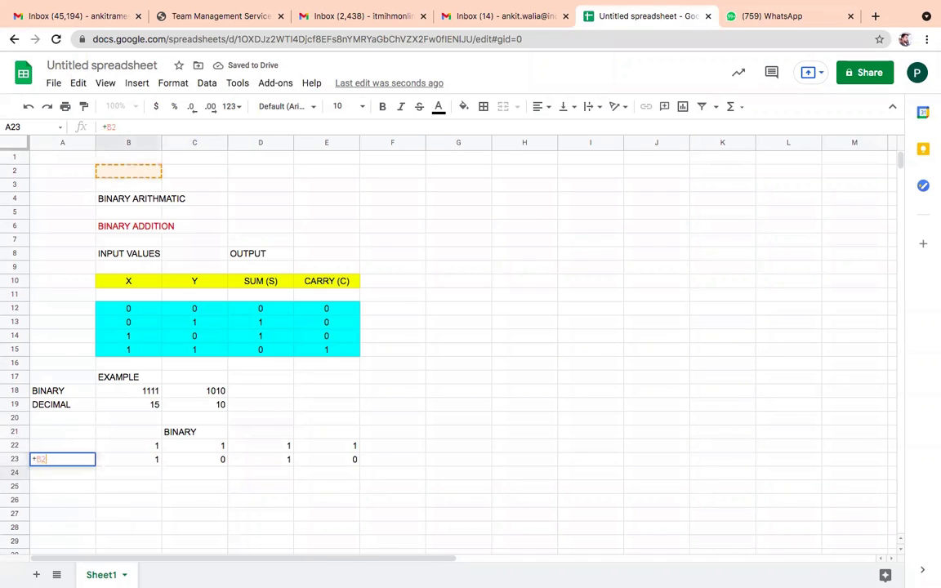
{"action": "key", "text": "Escape"}
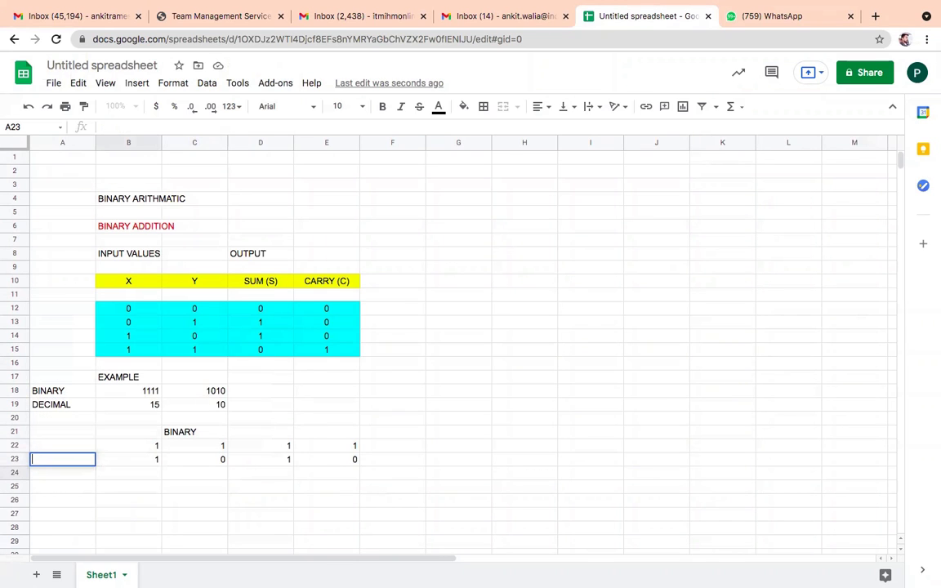
{"action": "type", "text": "+"}
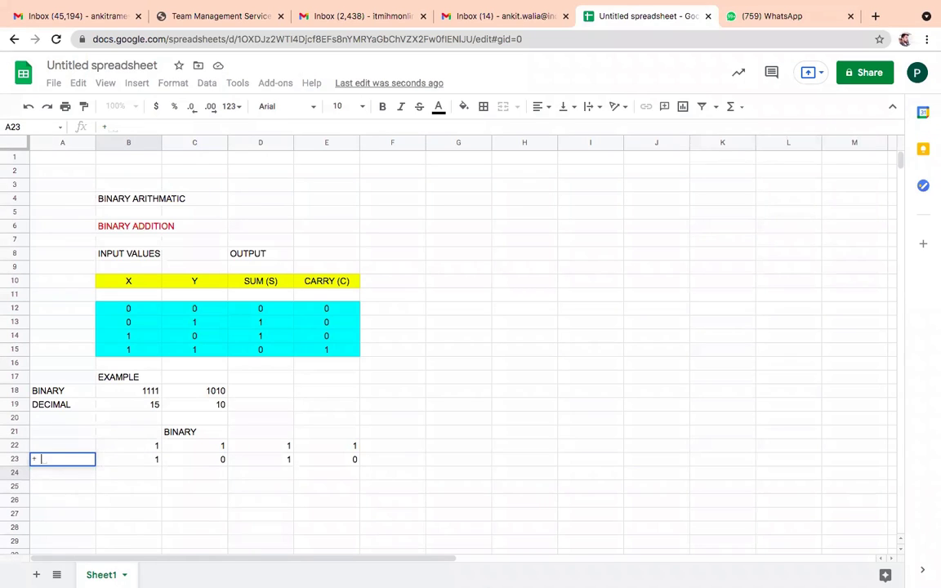
{"action": "left_click", "coordinate": [262, 504]}
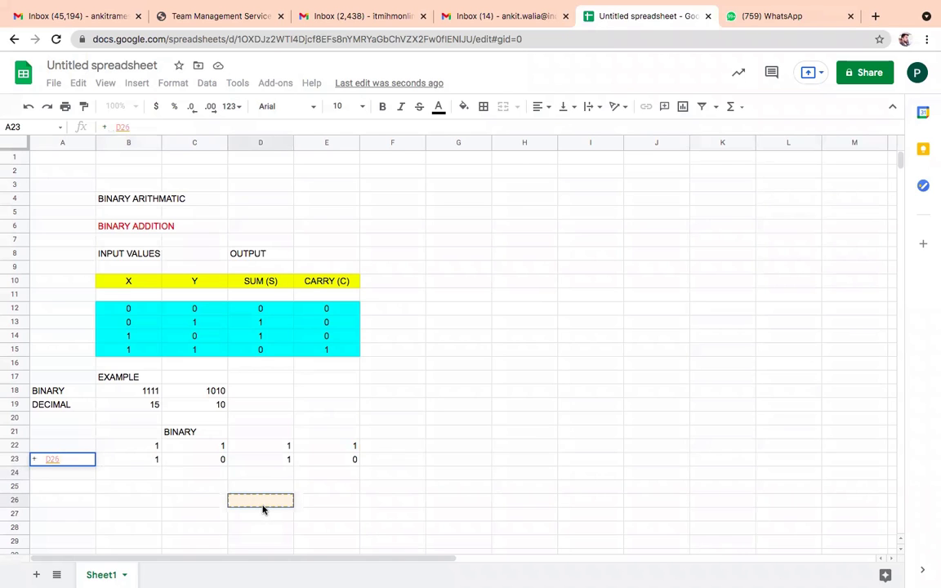
{"action": "key", "text": "BackSpace"}
{"action": "key", "text": "BackSpace"}
{"action": "key", "text": "BackSpace"}
{"action": "key", "text": "BackSpace"}
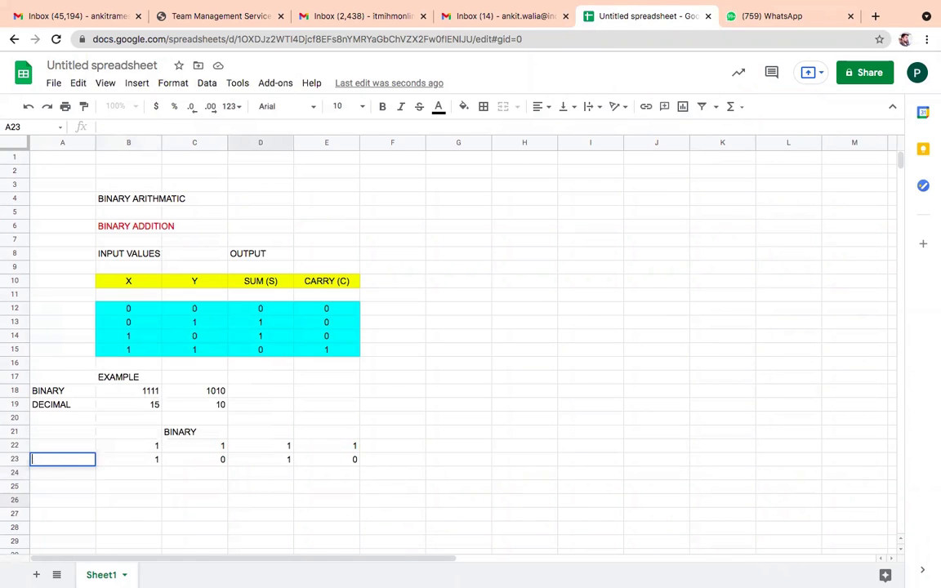
Centre-align the cells B22:E25 that hold the digits of the worked example
{"action": "left_click_drag", "start_coordinate": [126, 446], "coordinate": [353, 489]}
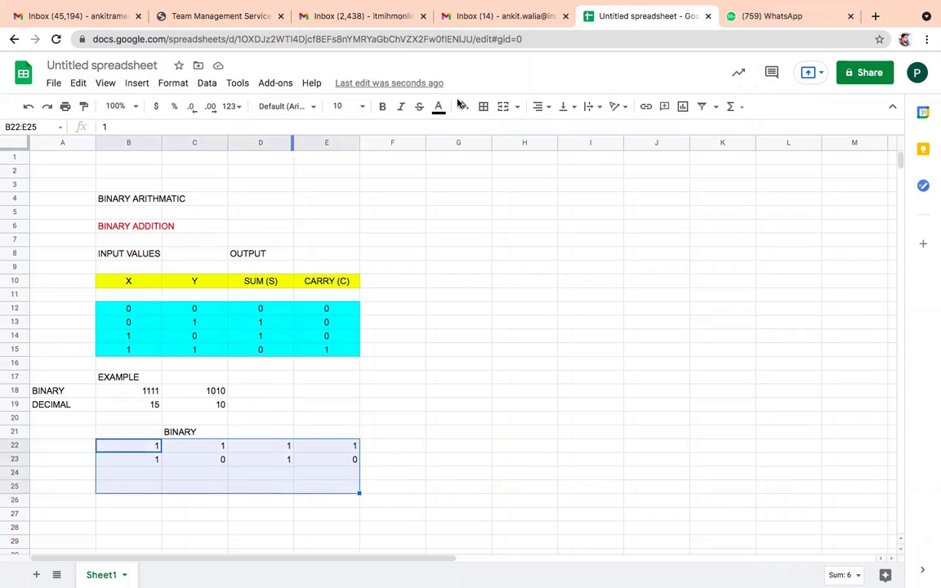
{"action": "left_click", "coordinate": [545, 111]}
{"action": "left_click", "coordinate": [557, 128]}
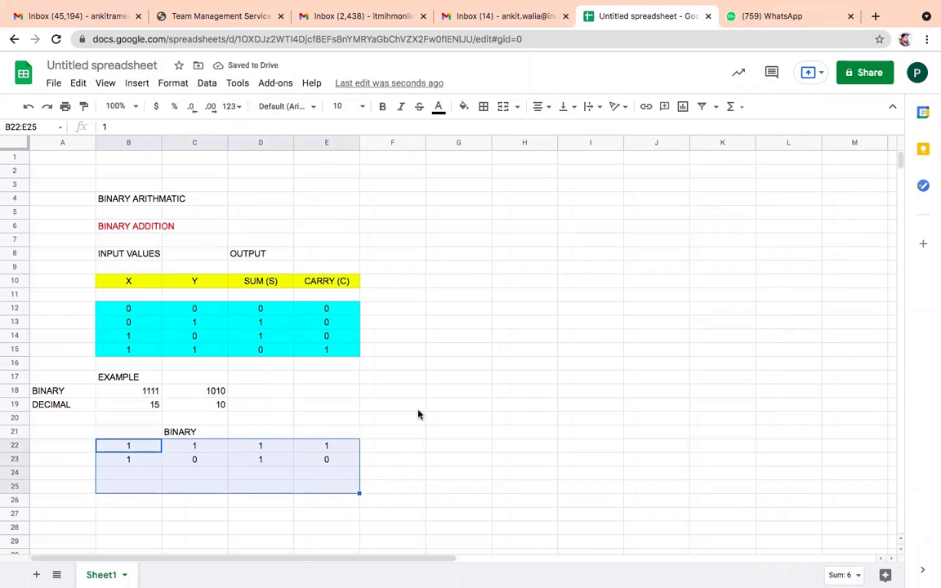
Fill the result row B25:E25 of the worked example with yellow
{"action": "left_click", "coordinate": [115, 476]}
{"action": "left_click", "coordinate": [115, 487]}
{"action": "key", "text": "shift+Right"}
{"action": "key", "text": "shift+Right"}
{"action": "key", "text": "shift+Right"}
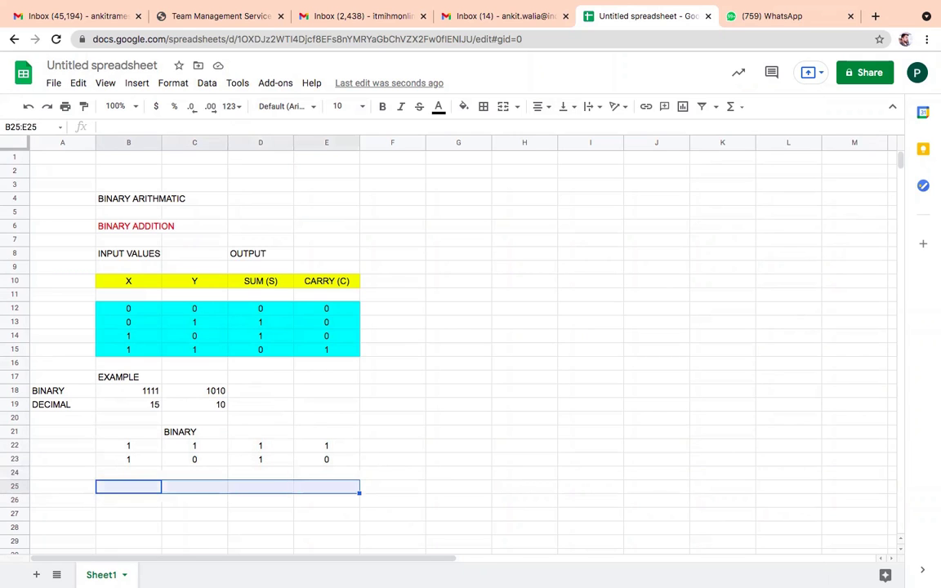
{"action": "left_click", "coordinate": [463, 107]}
{"action": "left_click", "coordinate": [512, 169]}
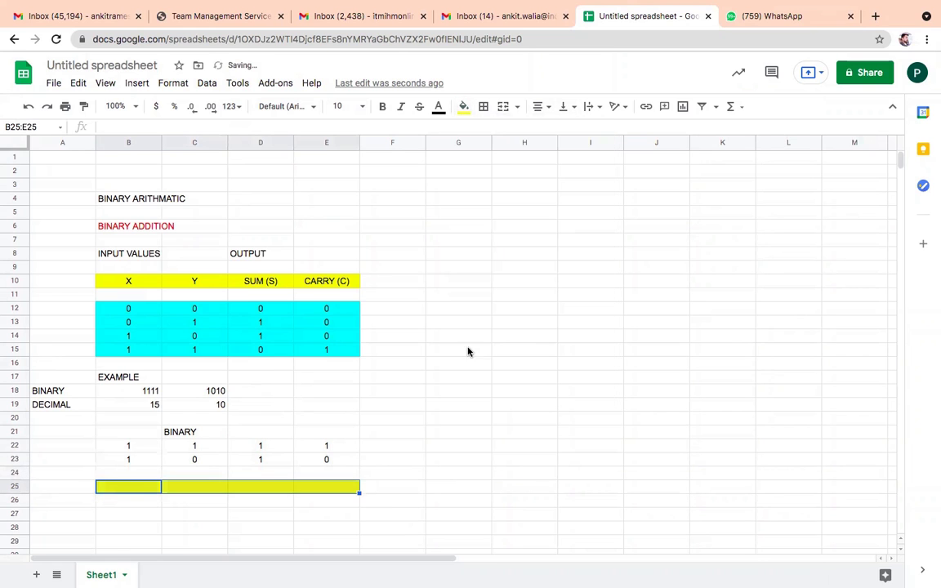
Enter the first result digits of the addition, 1 in E25 and O in D25
{"action": "left_click", "coordinate": [339, 488]}
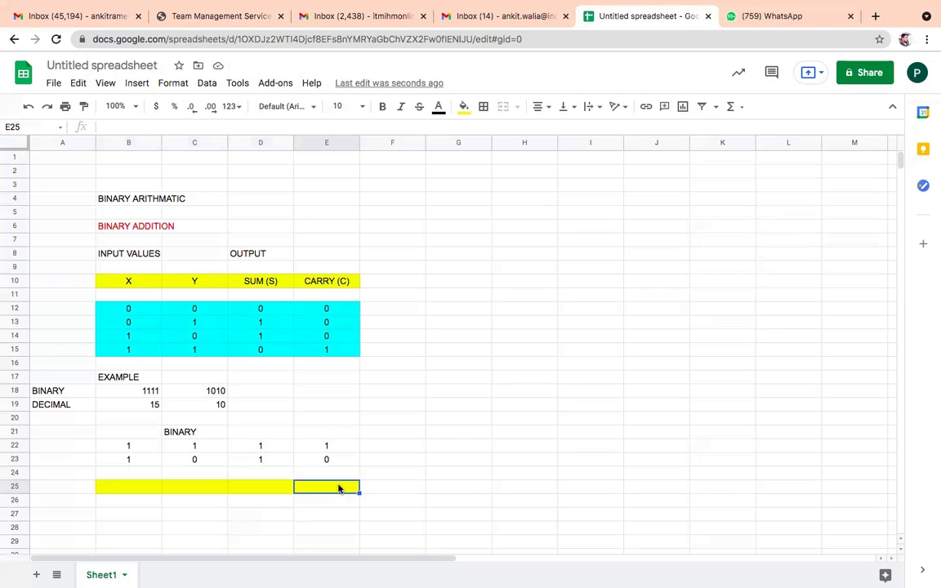
{"action": "type", "text": "1"}
{"action": "left_click", "coordinate": [250, 490]}
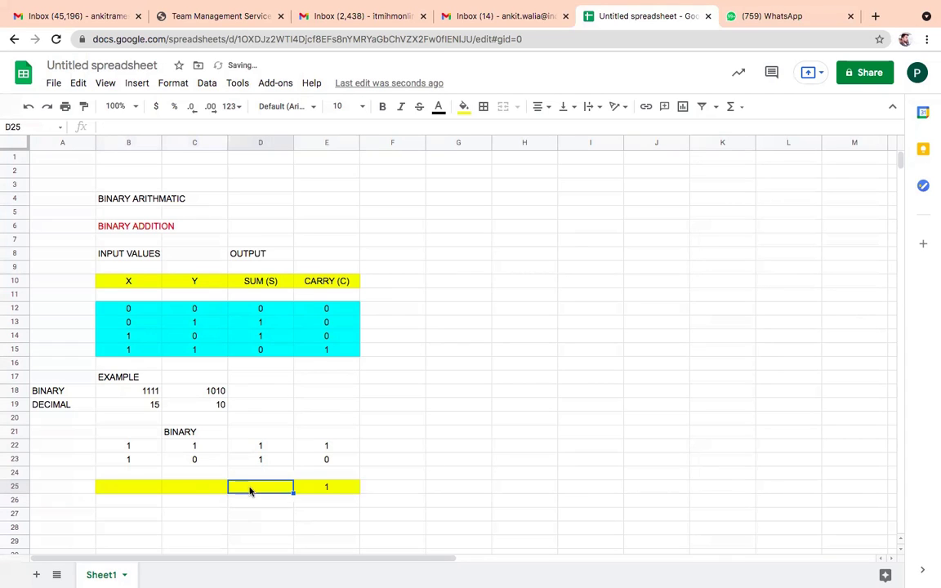
{"action": "type", "text": "0"}
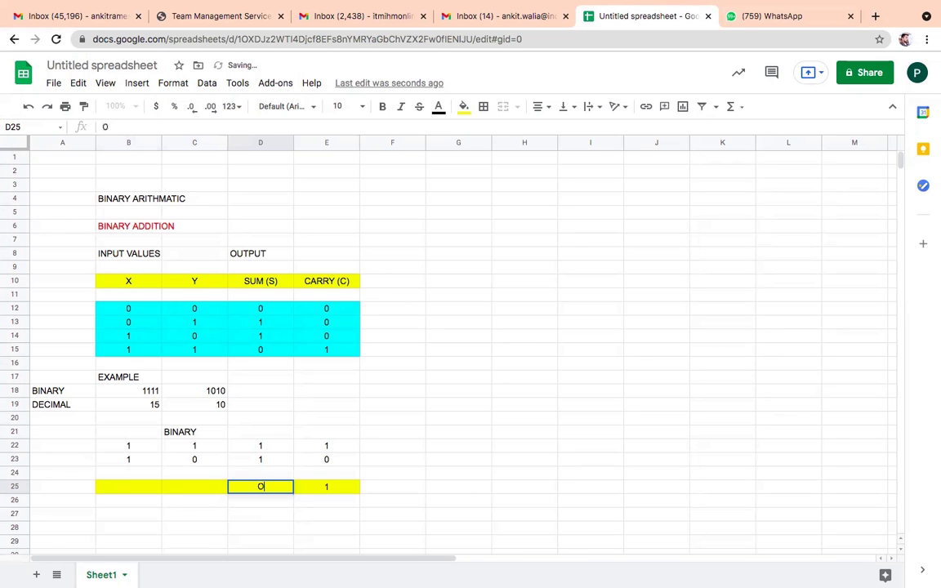
Replace the BINARY heading in C21 with the carry digit 1 and centre it
{"action": "left_click", "coordinate": [196, 436]}
{"action": "key", "text": "Delete"}
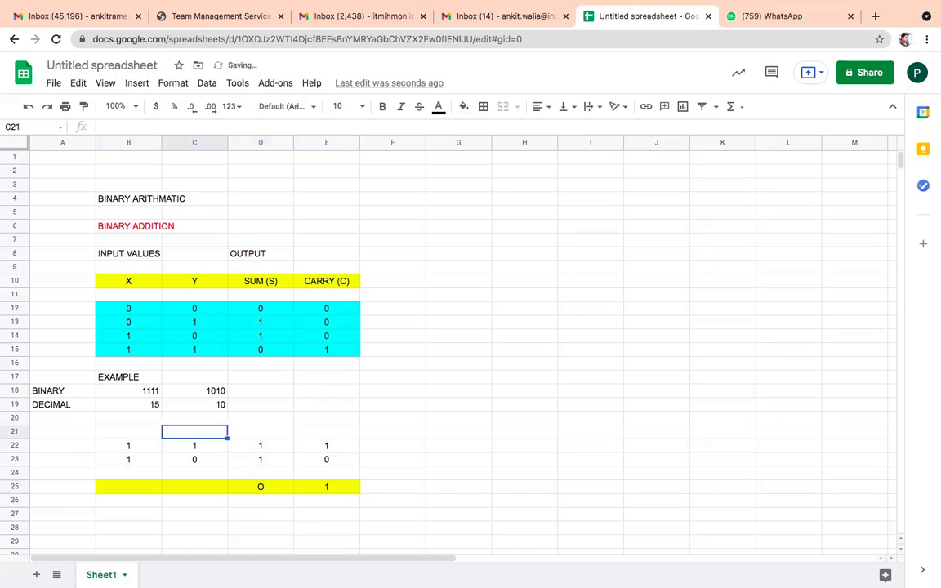
{"action": "type", "text": "1"}
{"action": "key", "text": "Return"}
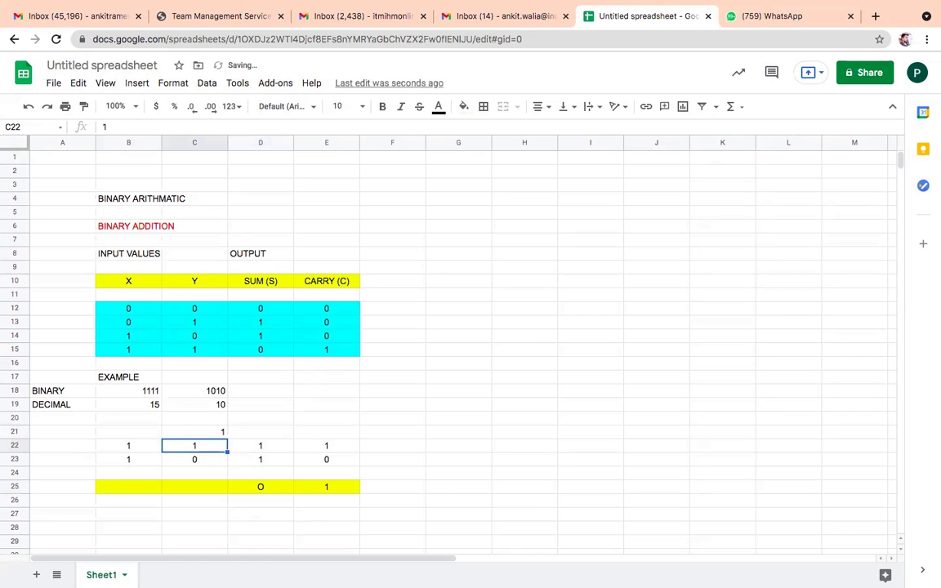
{"action": "left_click", "coordinate": [219, 432]}
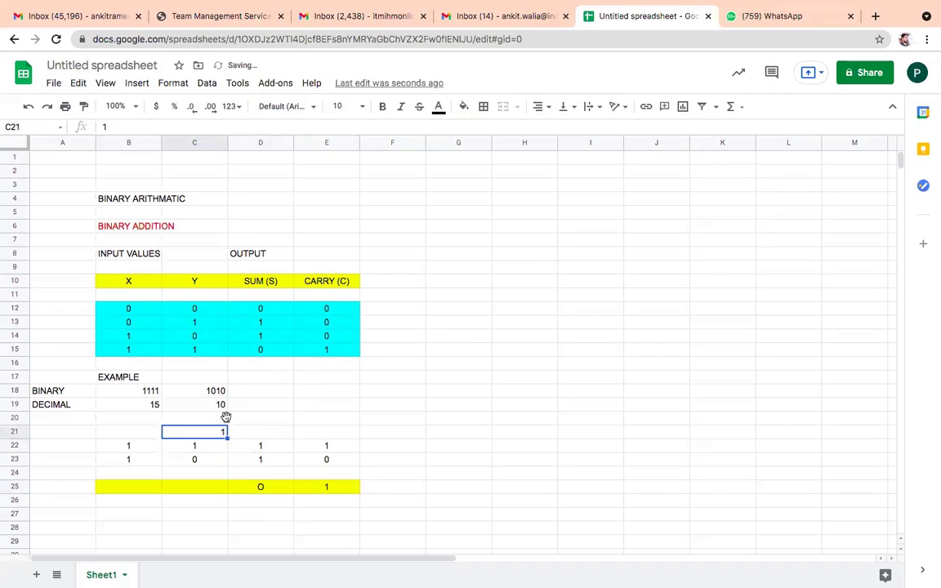
{"action": "left_click", "coordinate": [546, 107]}
{"action": "left_click", "coordinate": [555, 126]}
Enter the result digit 0 in C25 and a centred carry digit 1 in B21
{"action": "left_click", "coordinate": [214, 487]}
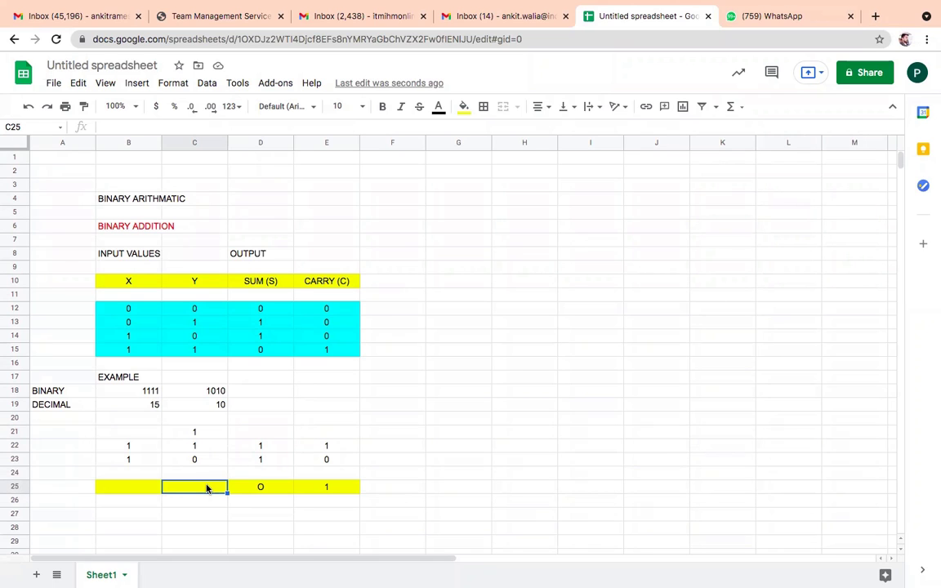
{"action": "type", "text": "0"}
{"action": "left_click", "coordinate": [139, 433]}
{"action": "type", "text": "1"}
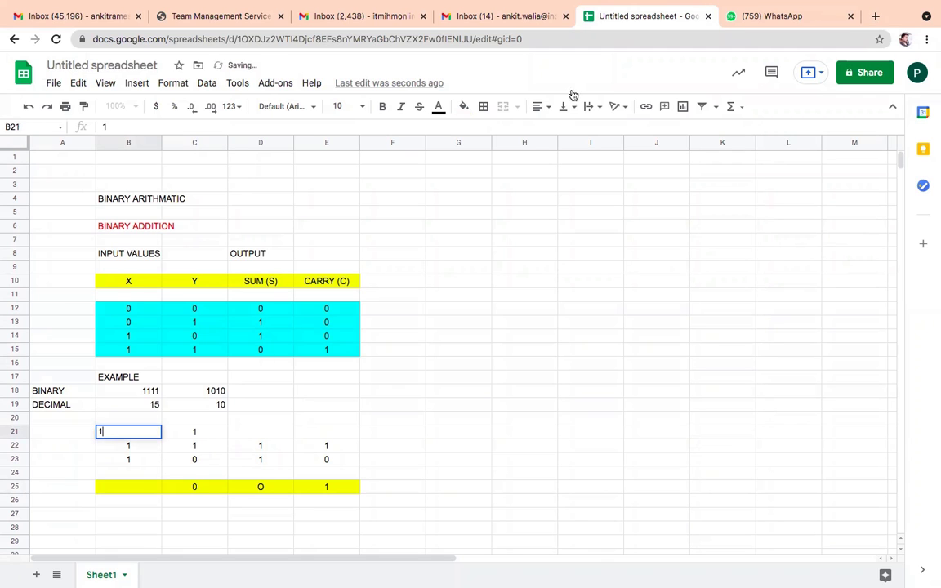
{"action": "left_click", "coordinate": [541, 107]}
{"action": "left_click", "coordinate": [553, 129]}
Enter the remaining result digits of the addition, 1 in B25 and 1 in A25
{"action": "left_click", "coordinate": [138, 488]}
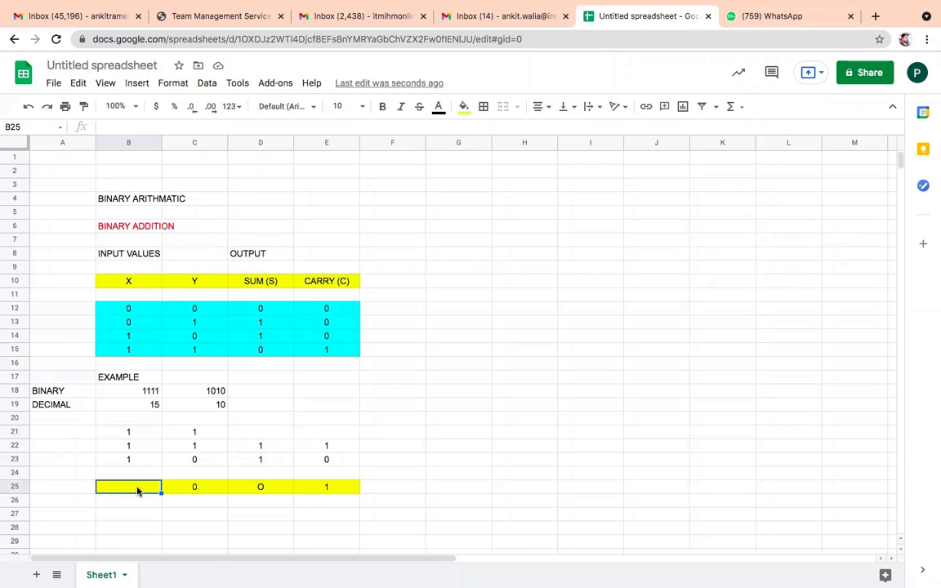
{"action": "type", "text": "1"}
{"action": "left_click", "coordinate": [57, 490]}
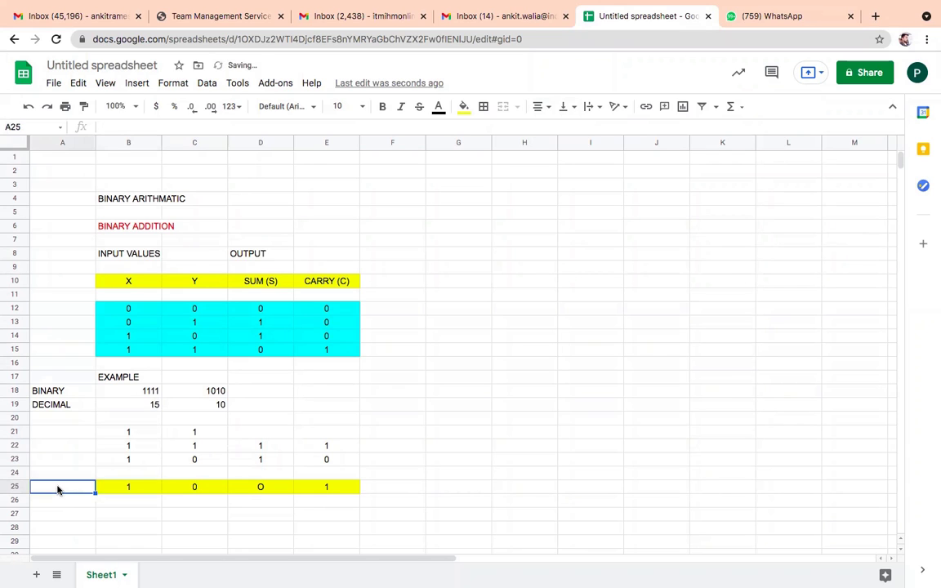
{"action": "type", "text": "1"}
{"action": "left_click", "coordinate": [434, 490]}
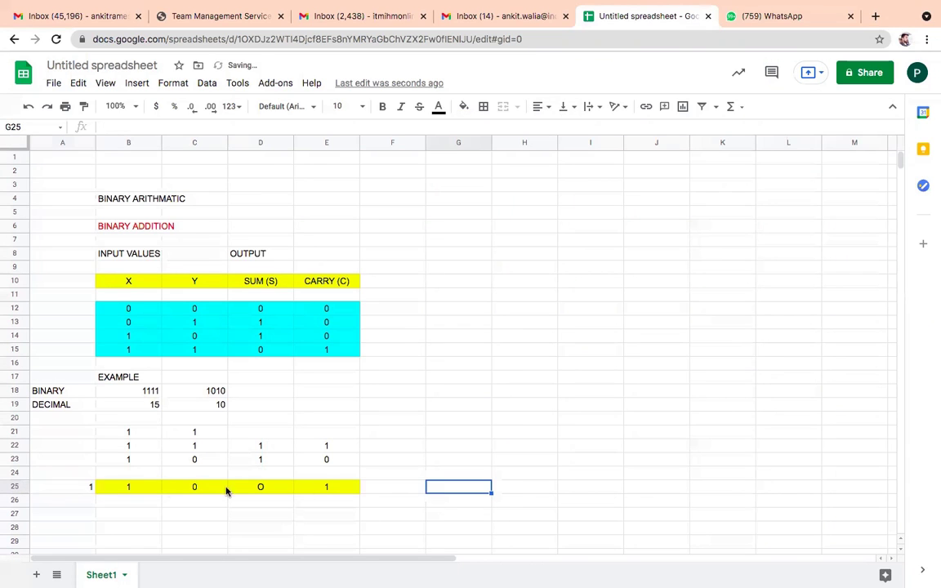
Centre the leading result digit in A25 and fill its cell yellow to match the rest of the row
{"action": "left_click", "coordinate": [77, 486]}
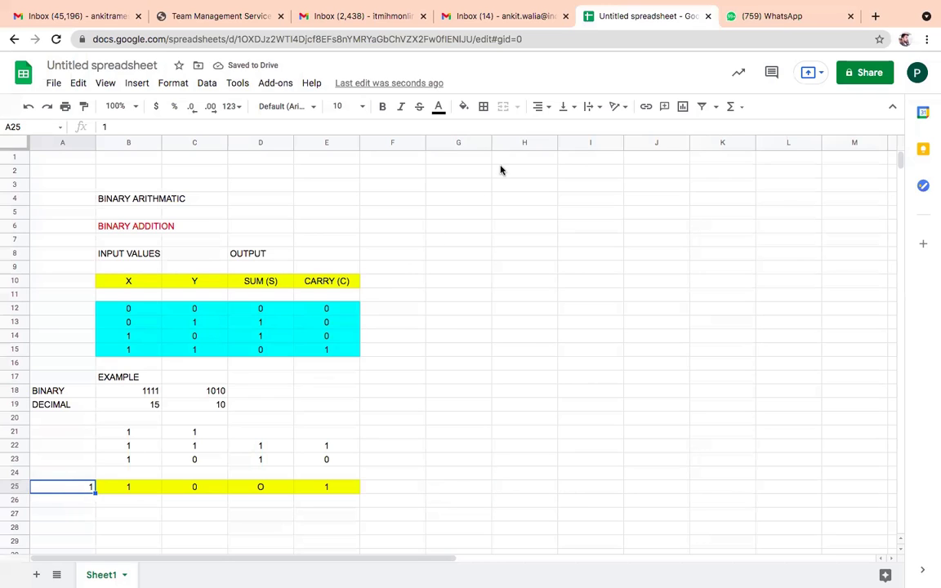
{"action": "left_click", "coordinate": [539, 106]}
{"action": "left_click", "coordinate": [552, 130]}
{"action": "left_click", "coordinate": [543, 107]}
{"action": "left_click", "coordinate": [464, 107]}
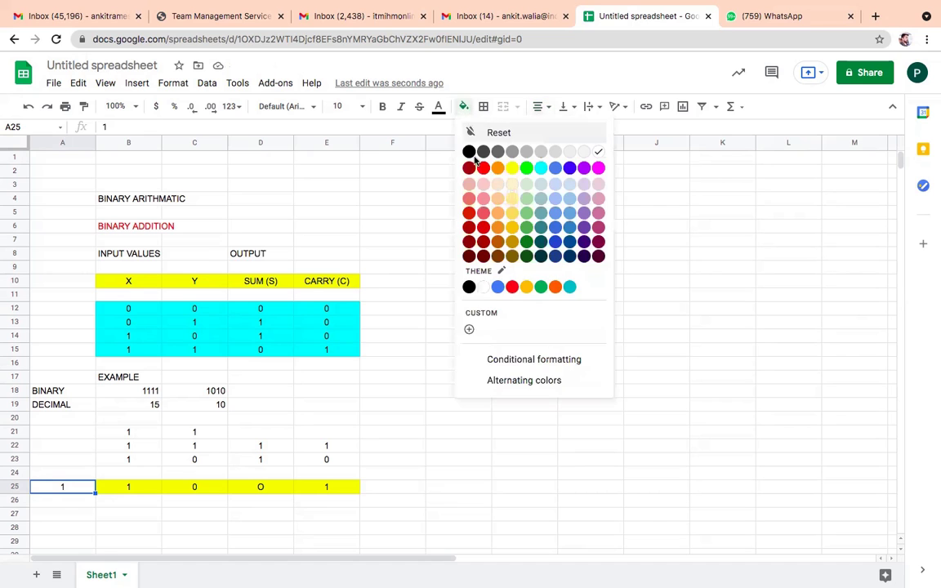
{"action": "left_click", "coordinate": [511, 168]}
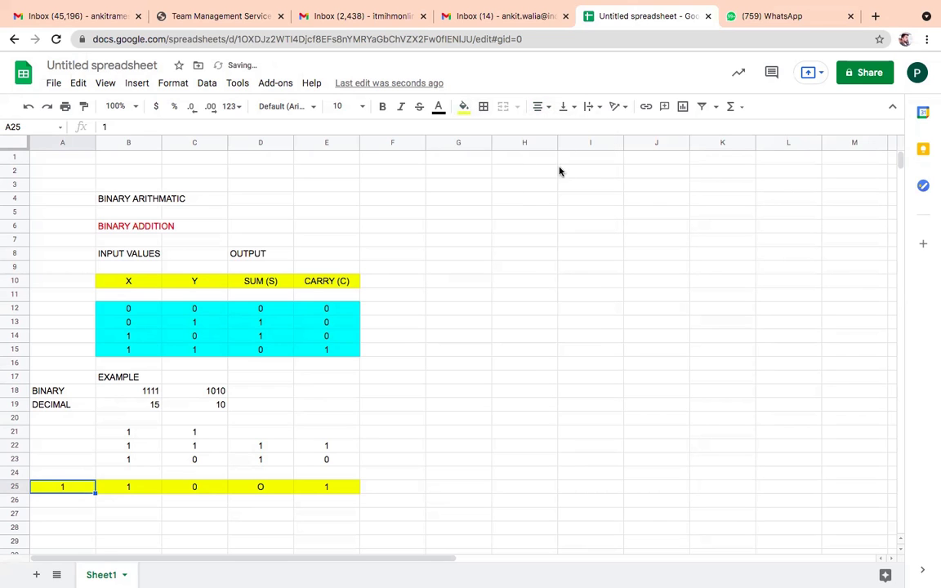
{"action": "left_click", "coordinate": [445, 431]}
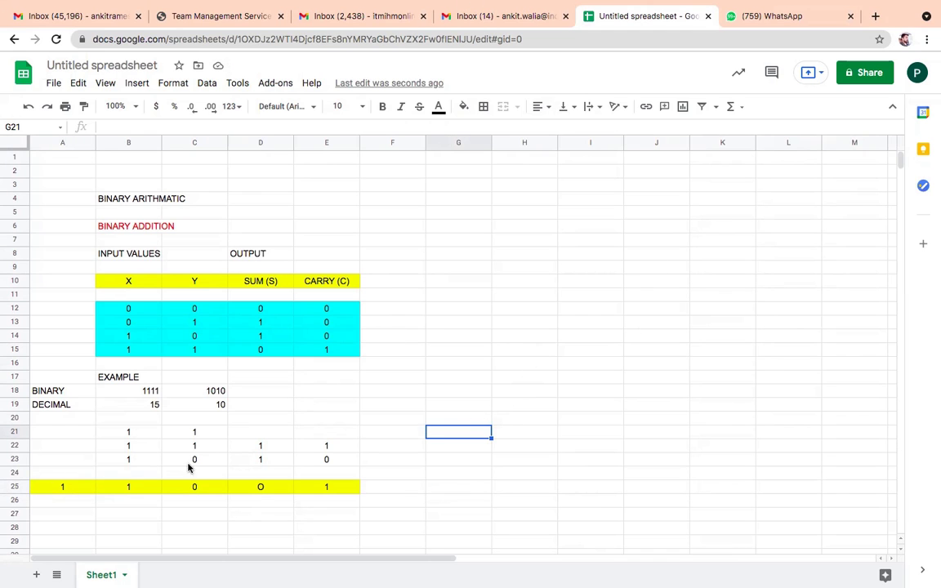
Enter the label ADD in A23 beside the second binary number's digits
{"action": "left_click", "coordinate": [60, 459]}
{"action": "type", "text": "ADD"}
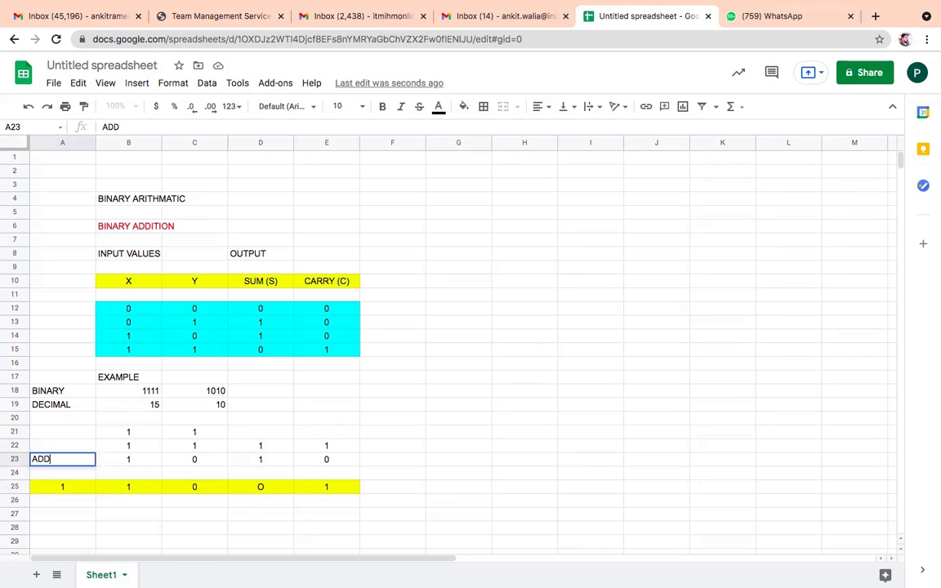
{"action": "key", "text": "Return"}
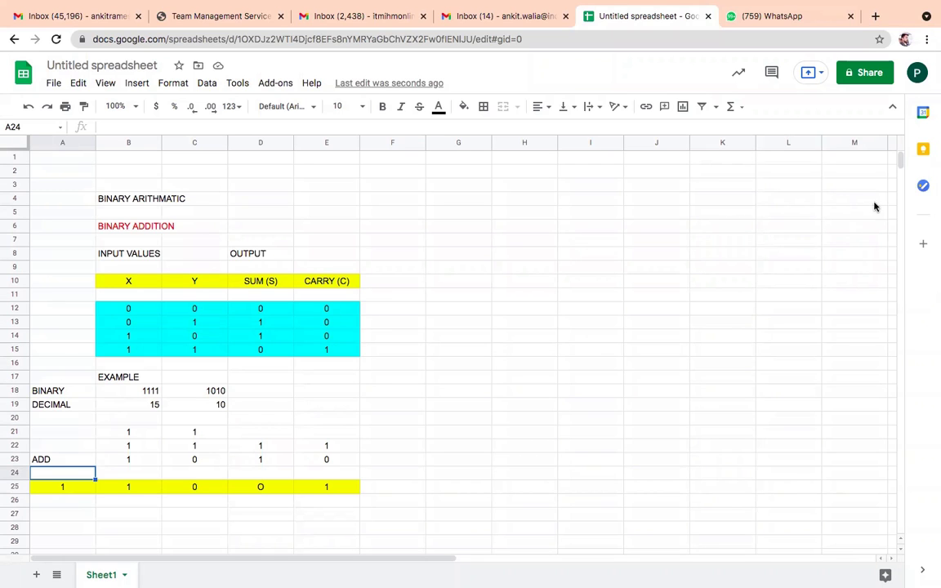
Enter the binary numbers 110011 in G18 and 10010 in H18, beside the worked example
{"action": "left_click", "coordinate": [409, 392]}
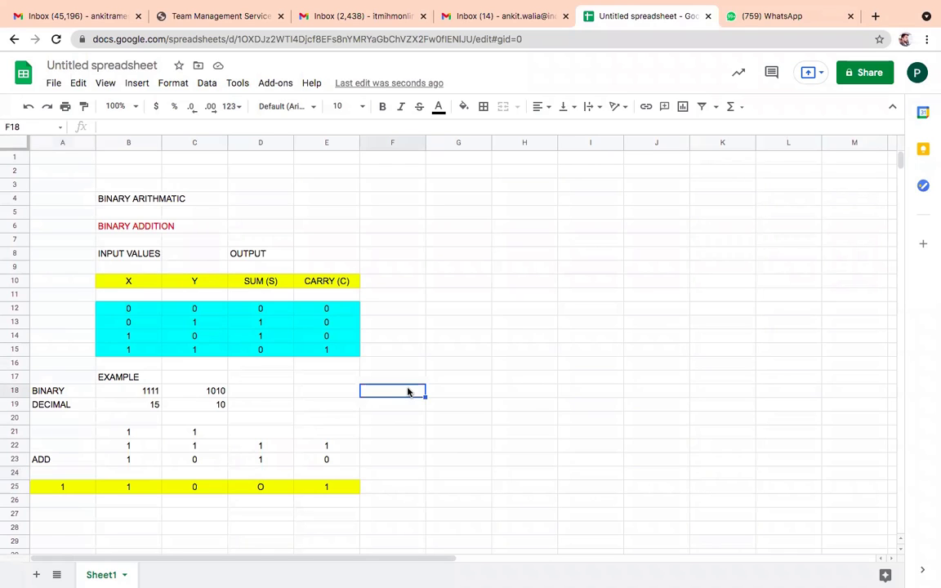
{"action": "left_click", "coordinate": [455, 393]}
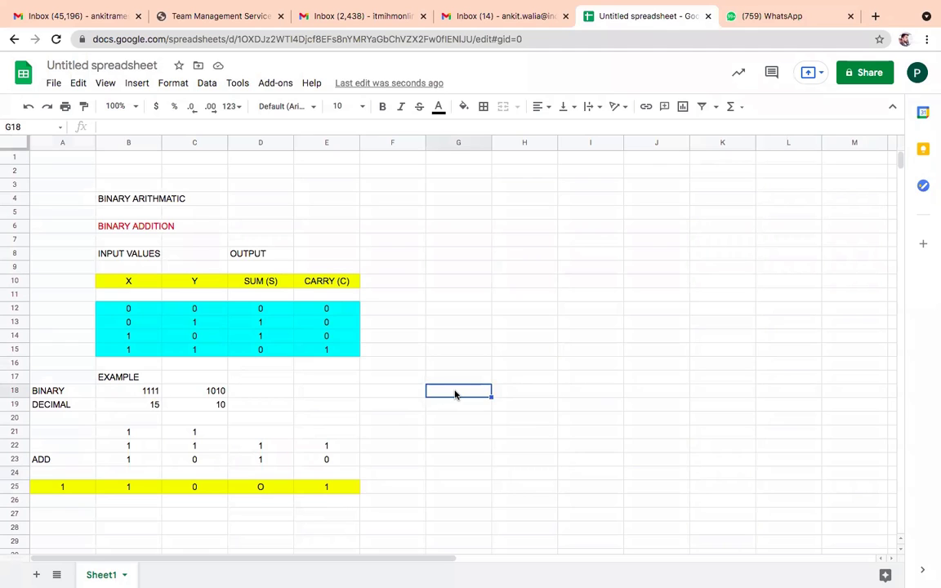
{"action": "type", "text": "110011"}
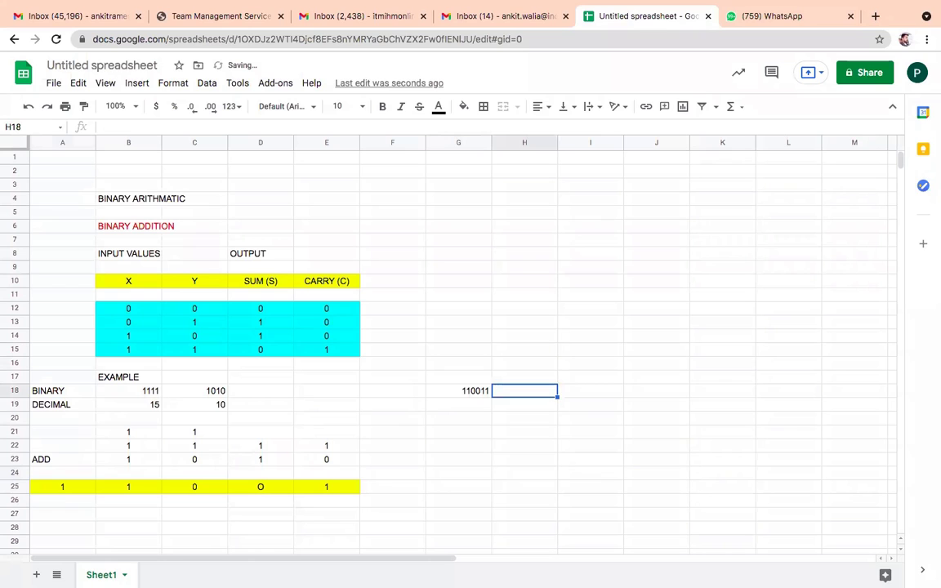
{"action": "type", "text": "10010"}
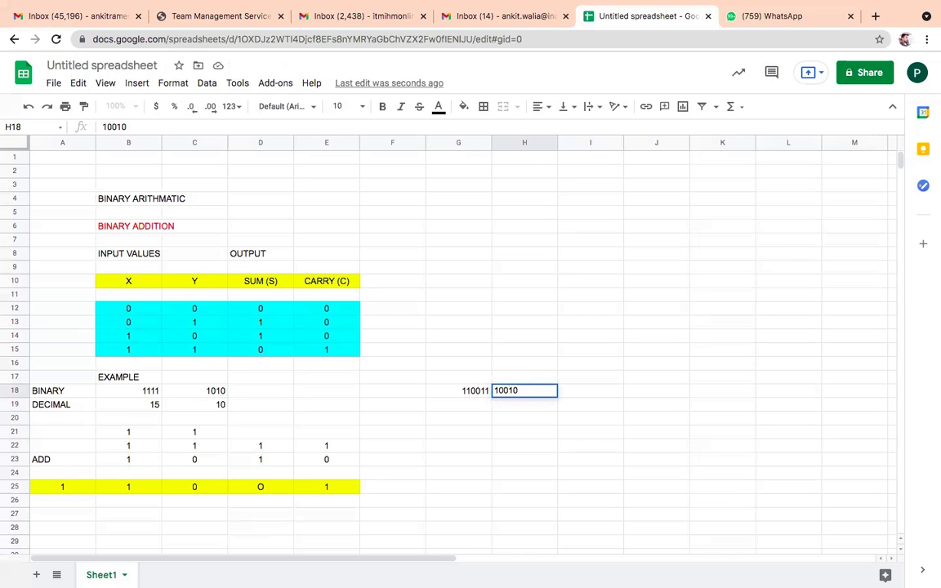
{"action": "left_click", "coordinate": [65, 487]}
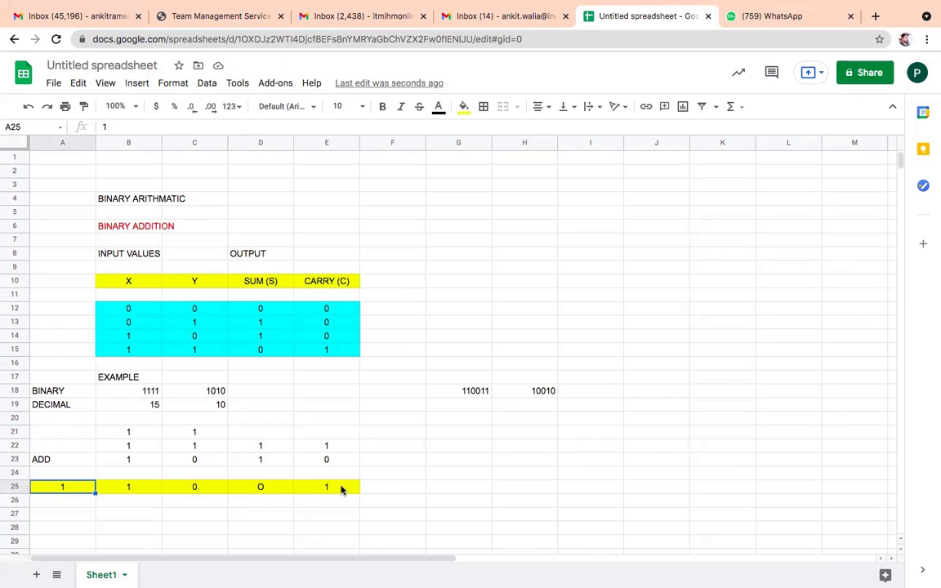
Enter the decimal sum 25 in D19 and highlight the binary result A25:E25 for comparison
{"action": "left_click", "coordinate": [277, 406]}
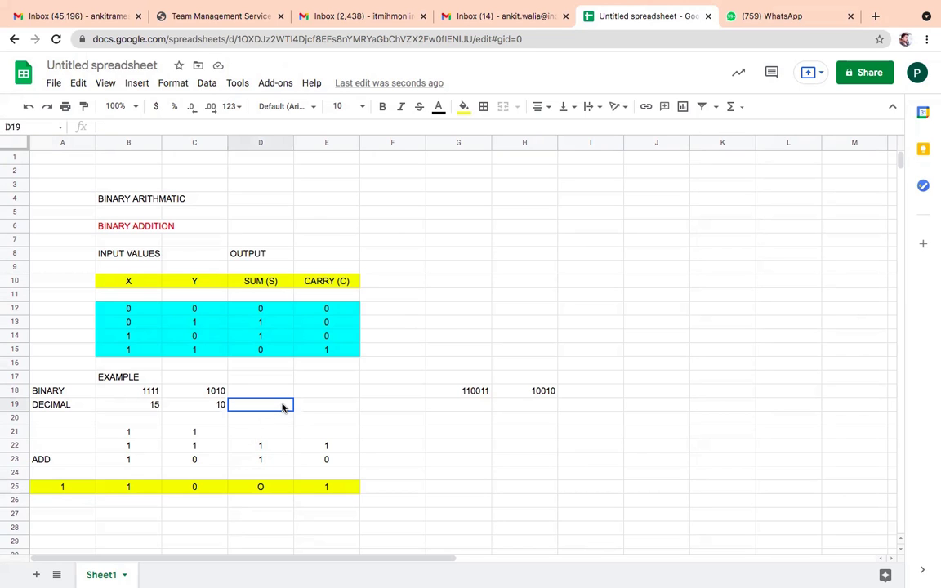
{"action": "type", "text": "25"}
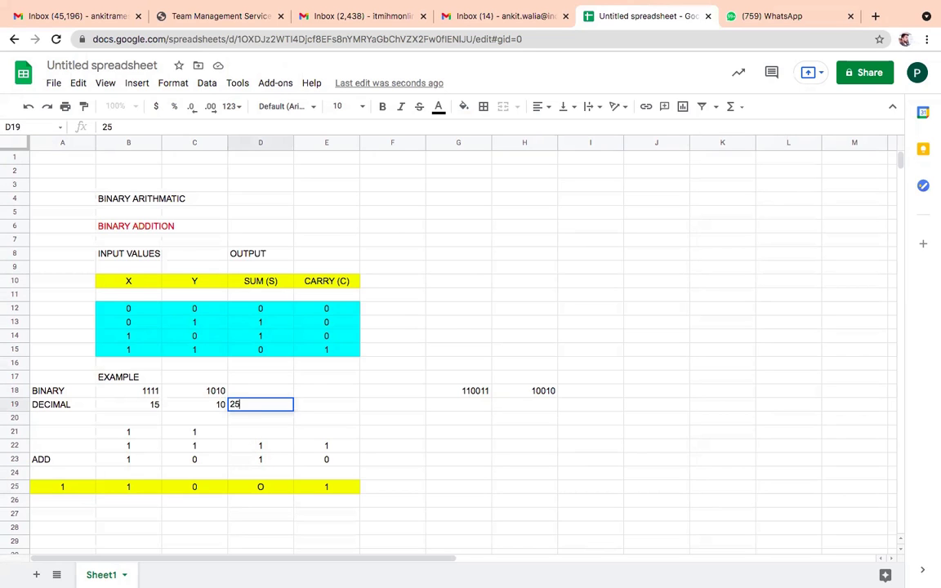
{"action": "left_click", "coordinate": [380, 406]}
{"action": "left_click", "coordinate": [80, 489]}
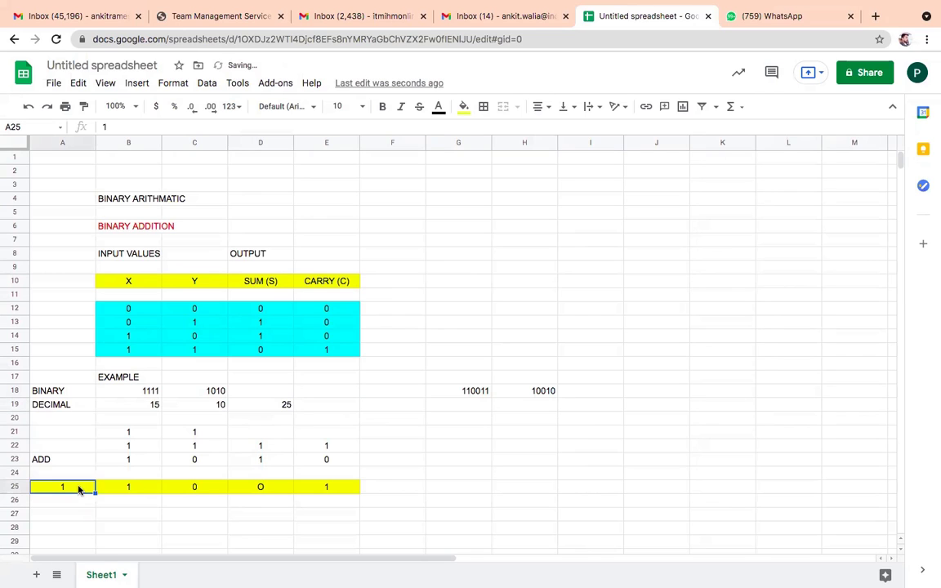
{"action": "left_click_drag", "start_coordinate": [79, 490], "coordinate": [327, 488]}
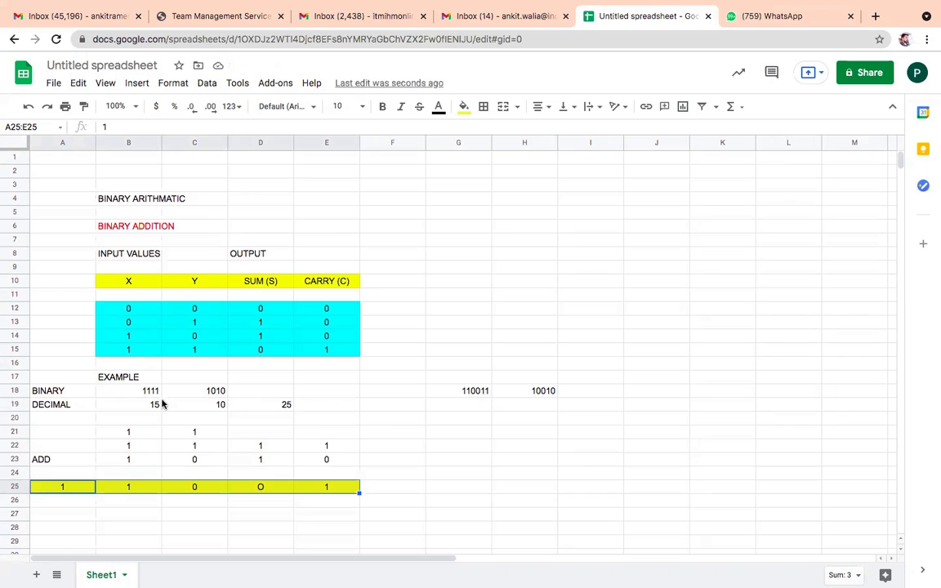
Replace the letter O in D25 of the result row with the digit 0
{"action": "left_click", "coordinate": [260, 491]}
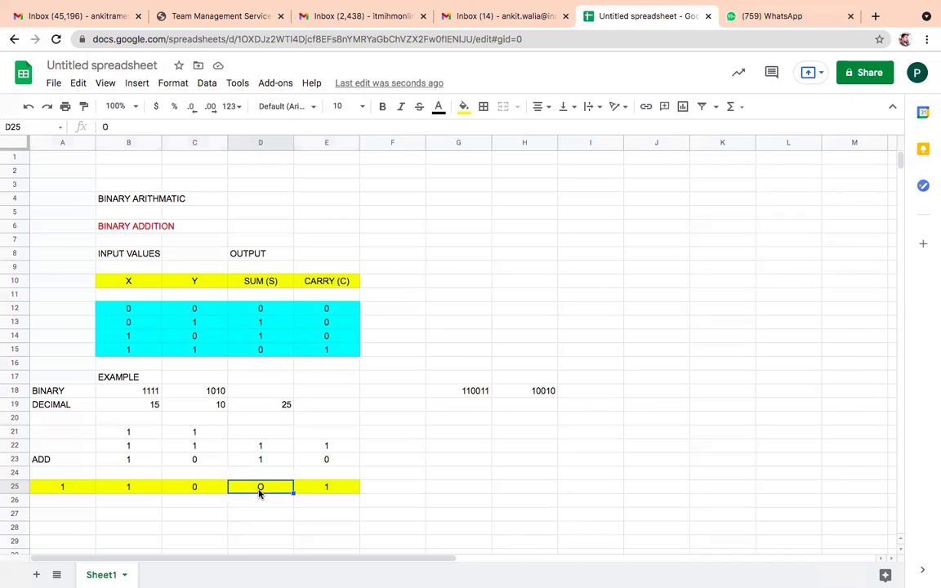
{"action": "type", "text": "0"}
{"action": "left_click", "coordinate": [447, 477]}
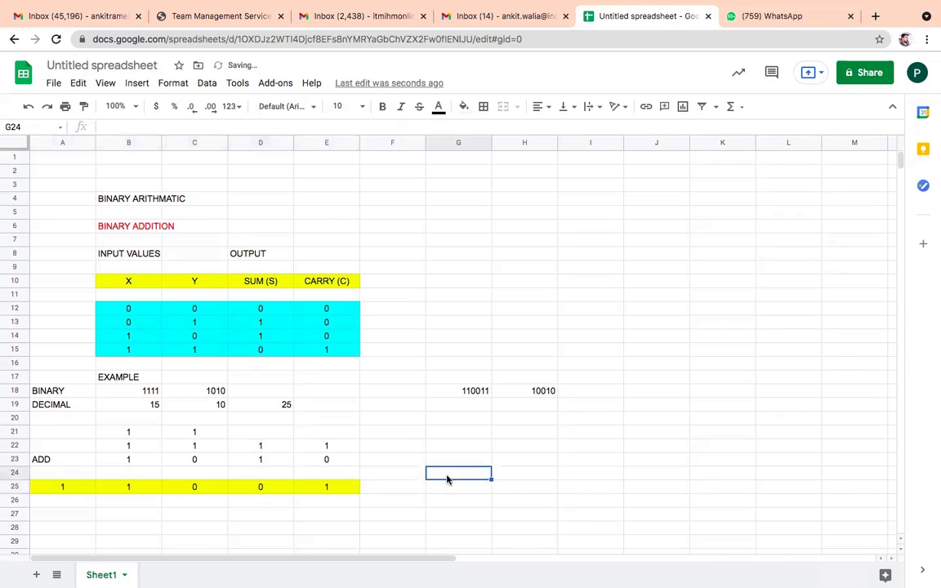
Enter the binary number 1100 in I18, beside the other two extra binary numbers
{"action": "left_click", "coordinate": [284, 404]}
{"action": "left_click", "coordinate": [584, 398]}
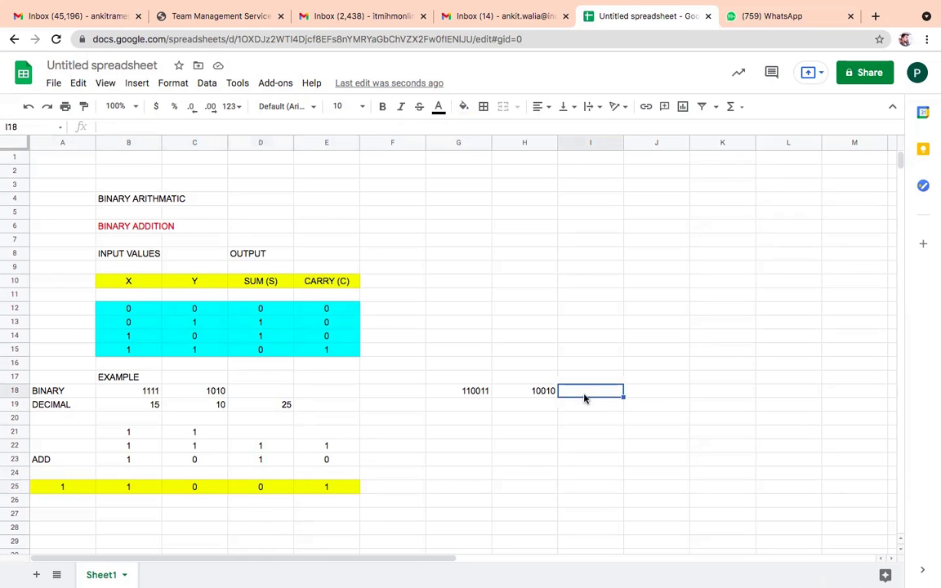
{"action": "type", "text": "1100"}
{"action": "key", "text": "Return"}
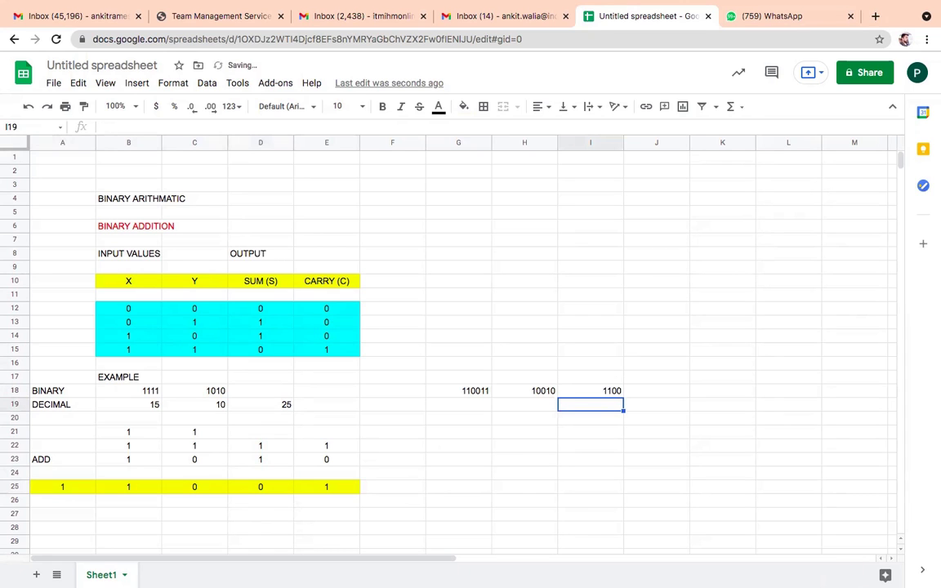
{"action": "left_click", "coordinate": [655, 392]}
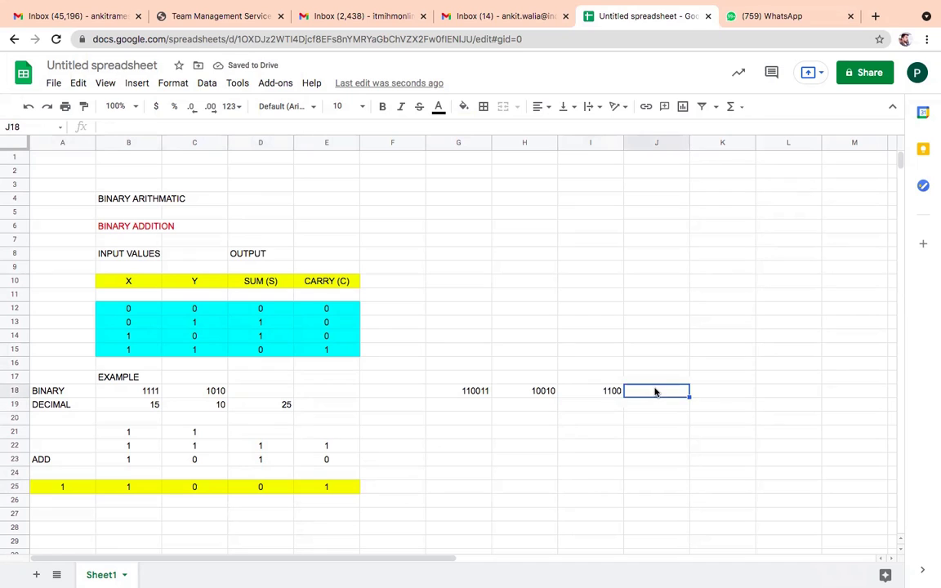
Enter the binary number 101 in J18 and select the four numbers in G18:J18
{"action": "type", "text": "101"}
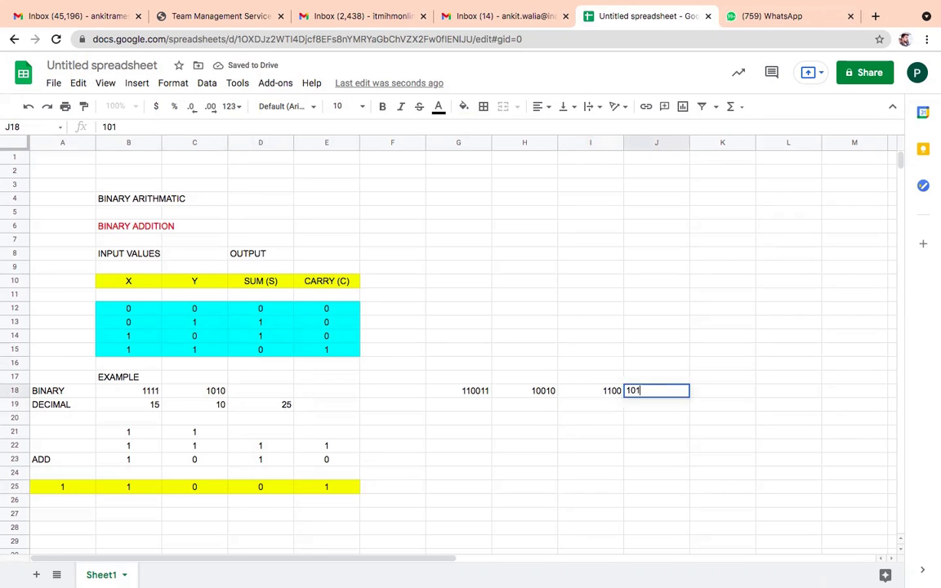
{"action": "left_click", "coordinate": [536, 447]}
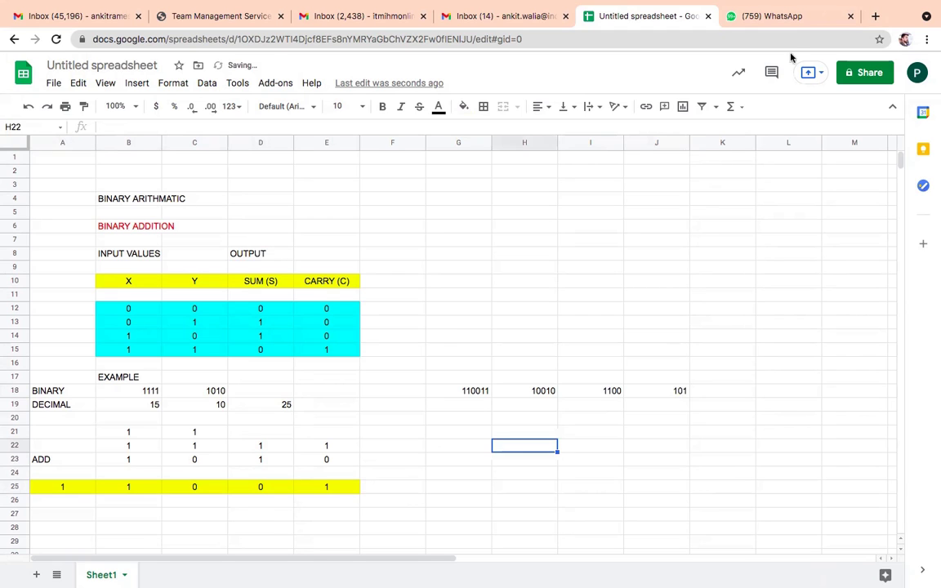
{"action": "left_click", "coordinate": [464, 391]}
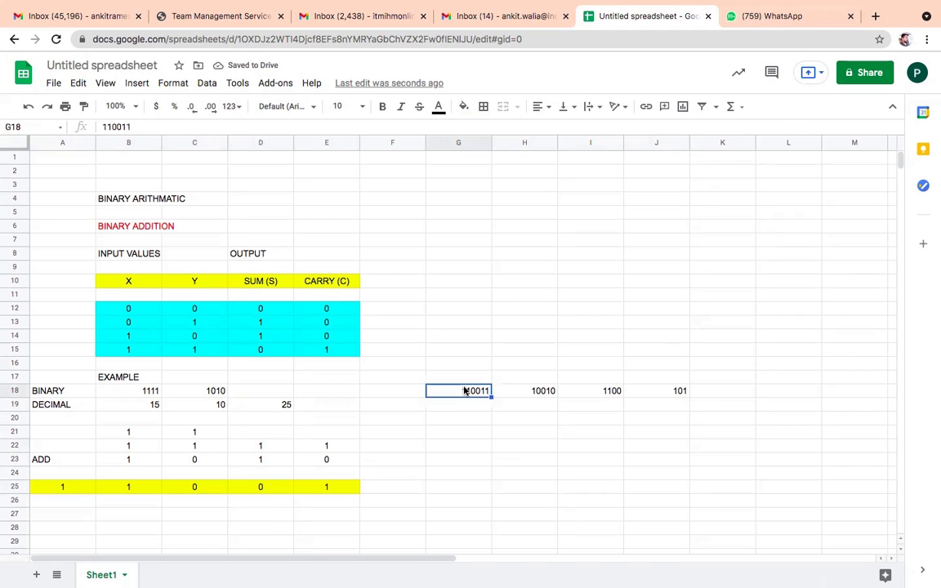
{"action": "key", "text": "shift+Right"}
{"action": "key", "text": "shift+Right"}
{"action": "key", "text": "shift+Right"}
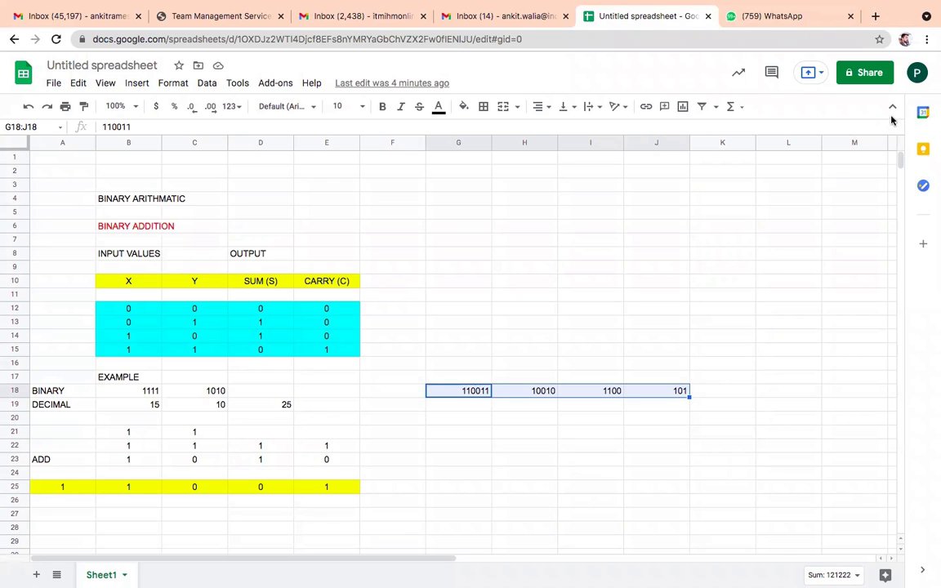
Add the heading EXAMPLE in G17, above the four binary numbers
{"action": "left_click", "coordinate": [470, 433]}
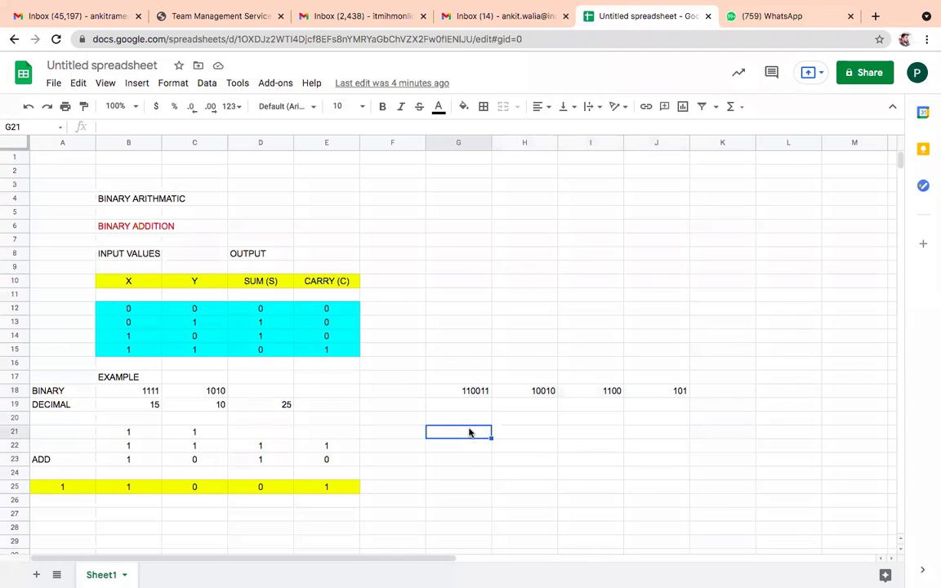
{"action": "left_click", "coordinate": [470, 366]}
{"action": "left_click", "coordinate": [471, 380]}
{"action": "type", "text": "EXAMPLE"}
{"action": "key", "text": "Return"}
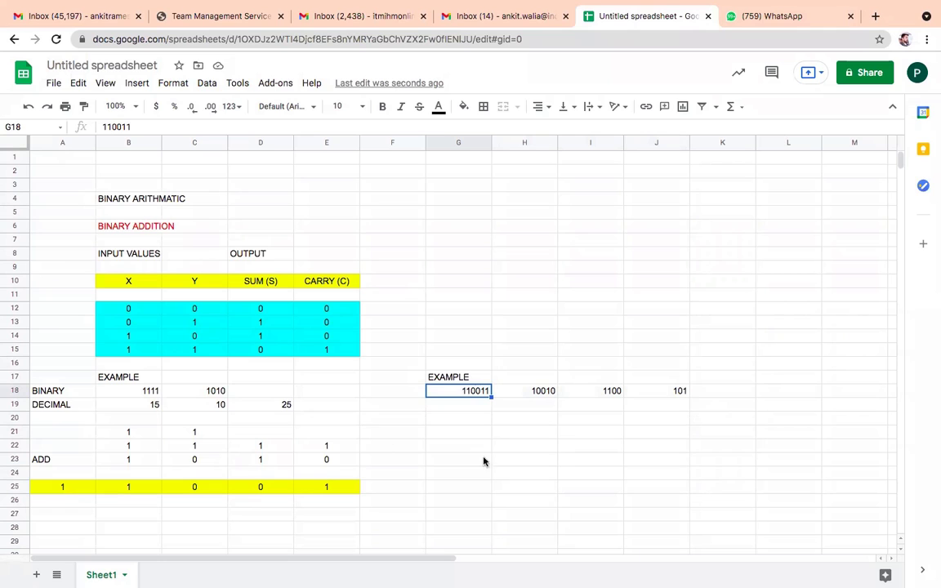
Enter the decimal equivalents 51, 18, 12 and 5 in G19:J19, beneath the four binary numbers
{"action": "left_click", "coordinate": [472, 407]}
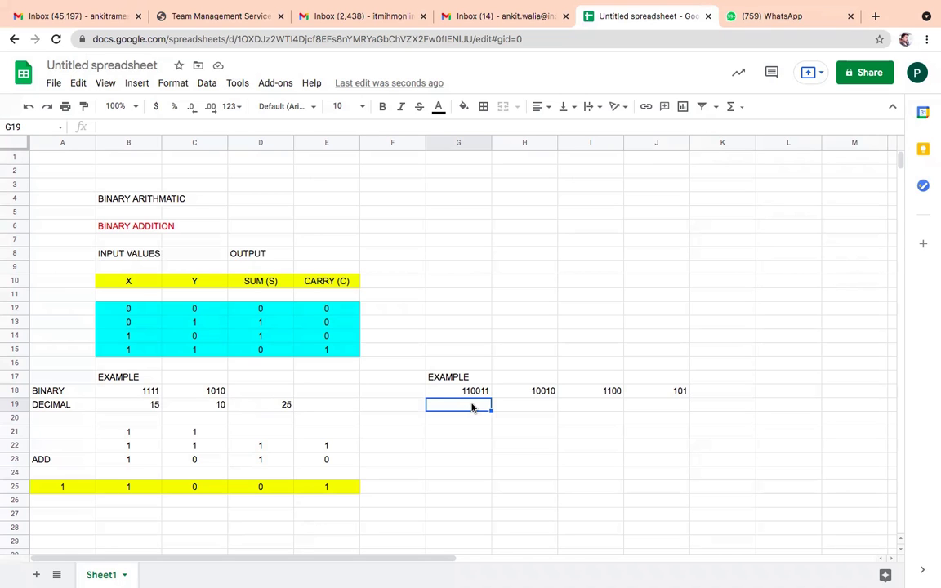
{"action": "type", "text": "51"}
{"action": "key", "text": "Tab"}
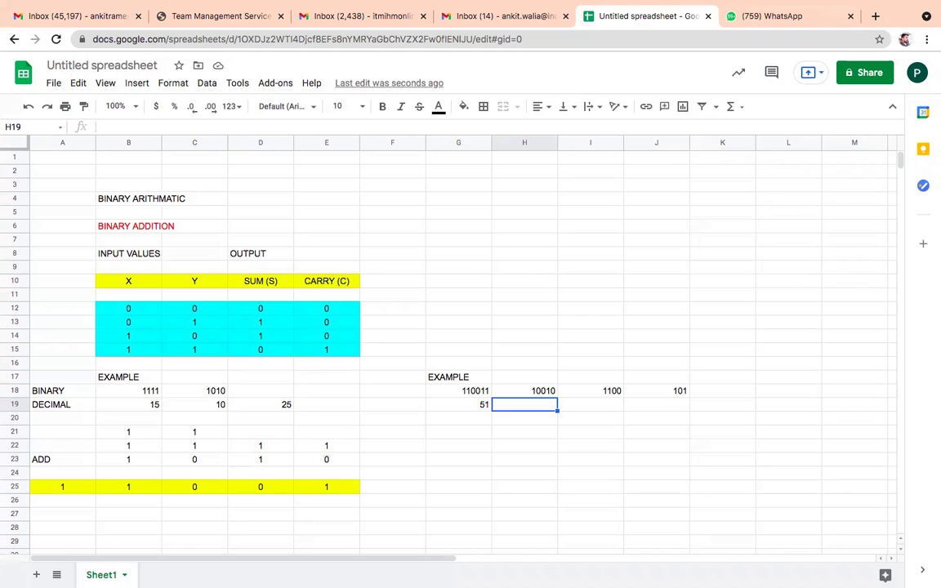
{"action": "type", "text": "18"}
{"action": "key", "text": "Tab"}
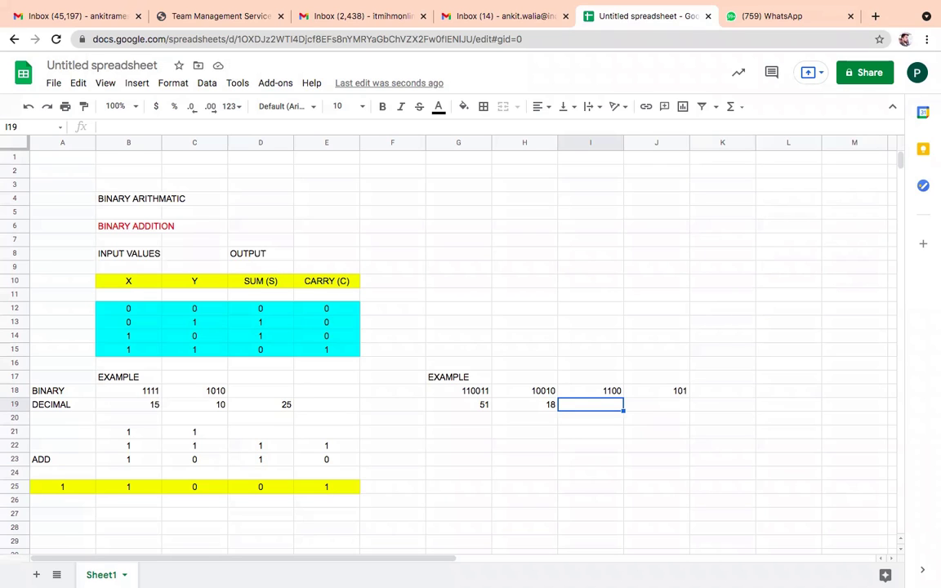
{"action": "type", "text": "12"}
{"action": "key", "text": "Tab"}
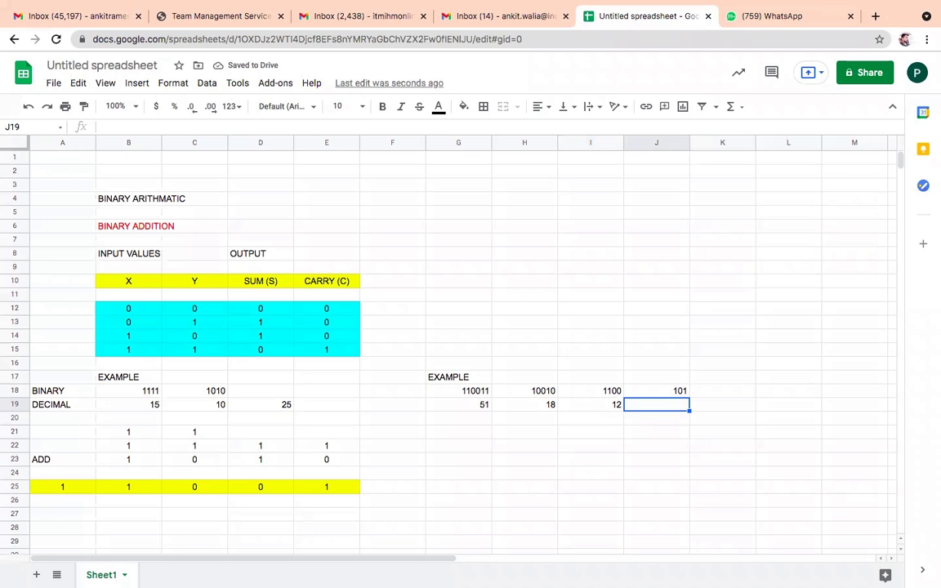
{"action": "type", "text": "5"}
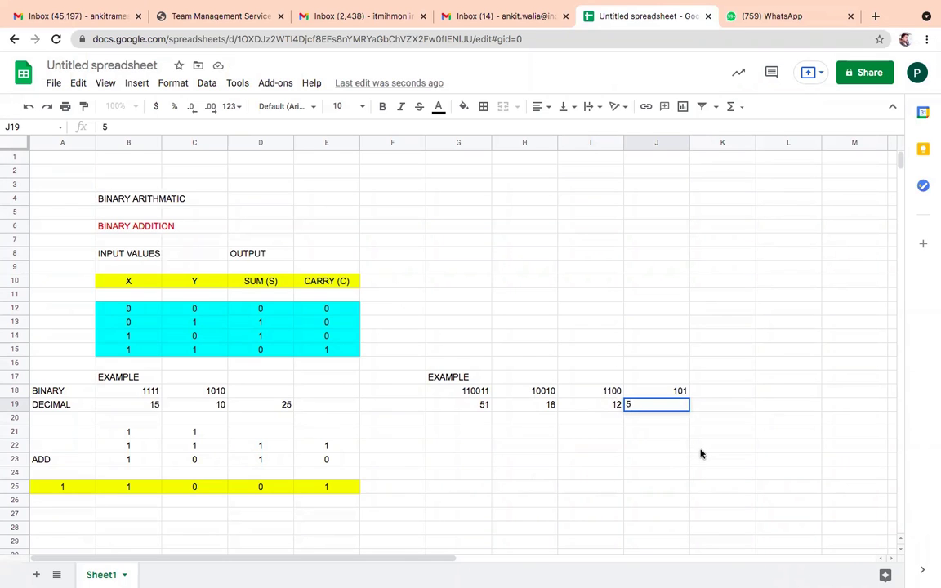
{"action": "left_click", "coordinate": [717, 406]}
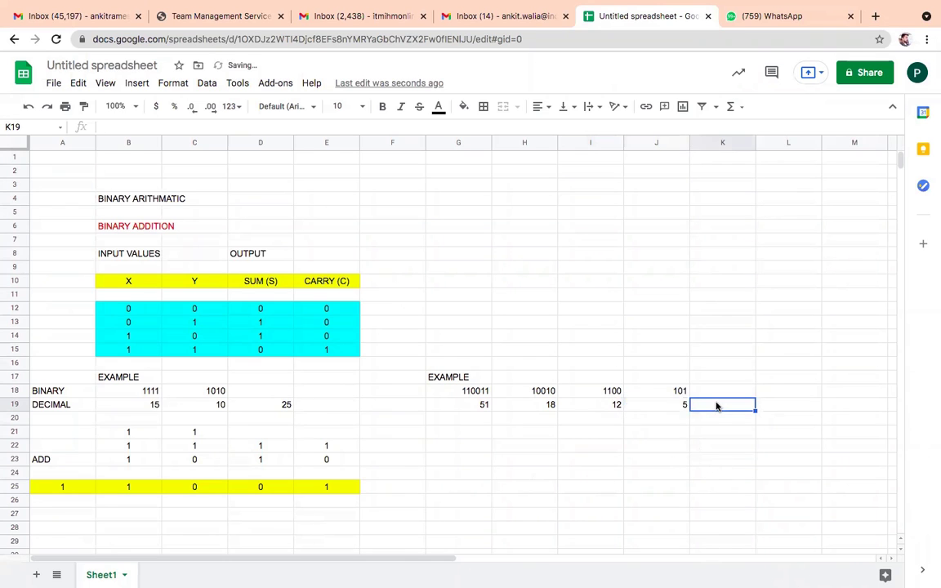
Total the four decimal values in L19 with the formula =SUM(G19:J19)
{"action": "left_click", "coordinate": [784, 406]}
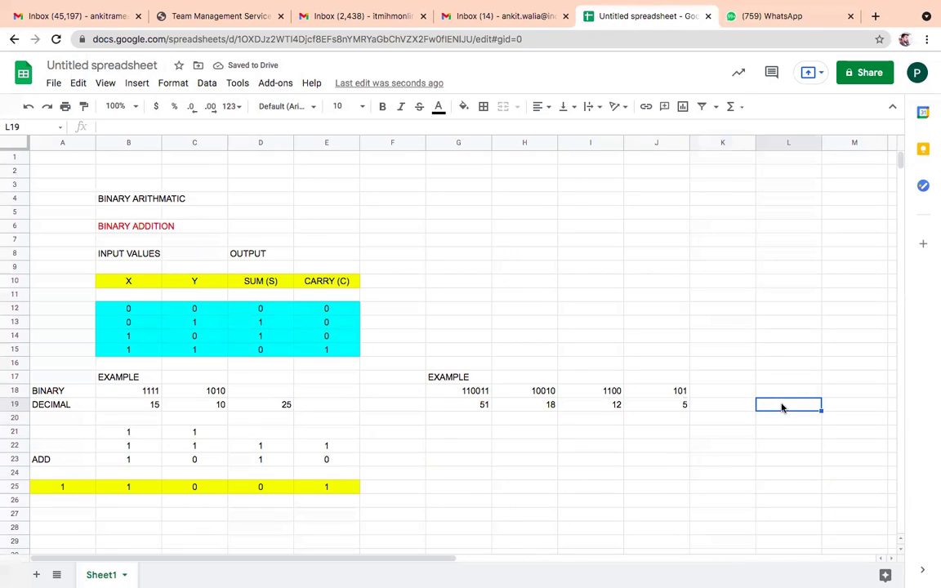
{"action": "type", "text": "="}
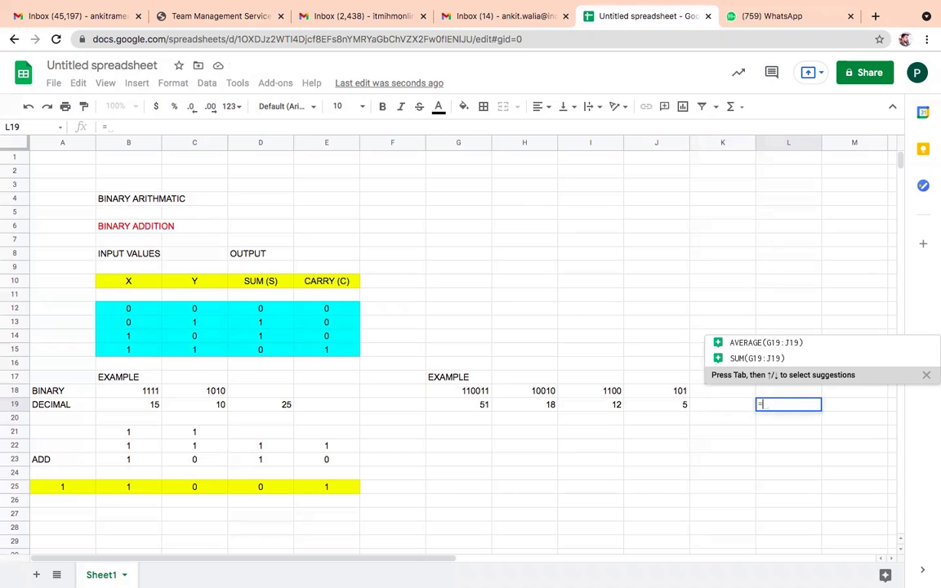
{"action": "left_click", "coordinate": [773, 360]}
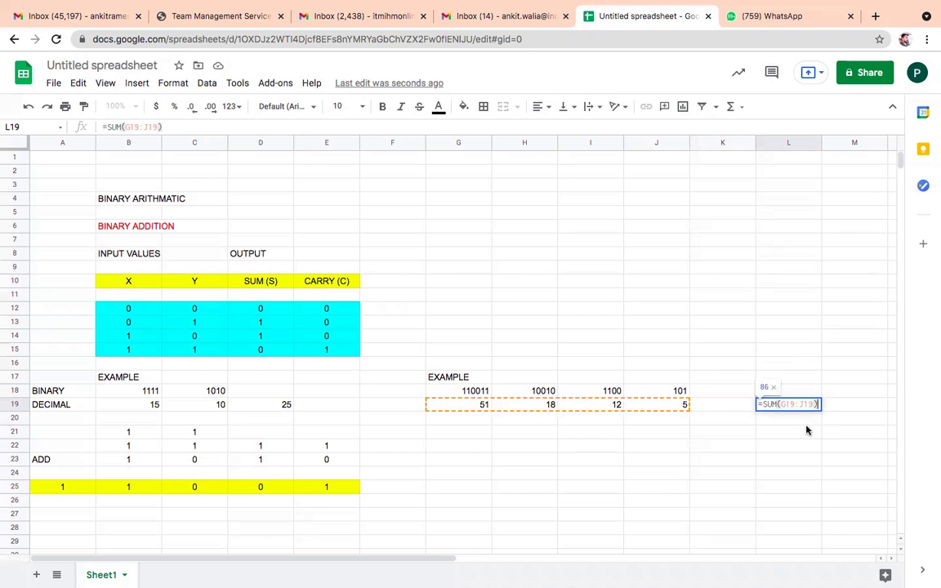
{"action": "key", "text": "Return"}
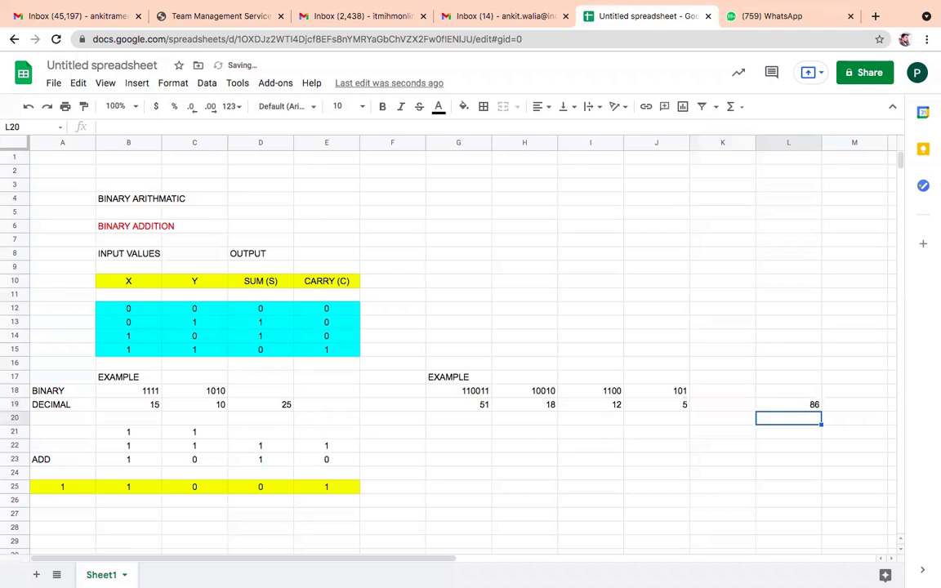
Lay out the digits of 110011 one per cell in G21:L21 as the first row of the addition
{"action": "left_click", "coordinate": [468, 432]}
{"action": "type", "text": "1"}
{"action": "key", "text": "Tab"}
{"action": "type", "text": "1"}
{"action": "key", "text": "Tab"}
{"action": "type", "text": "0"}
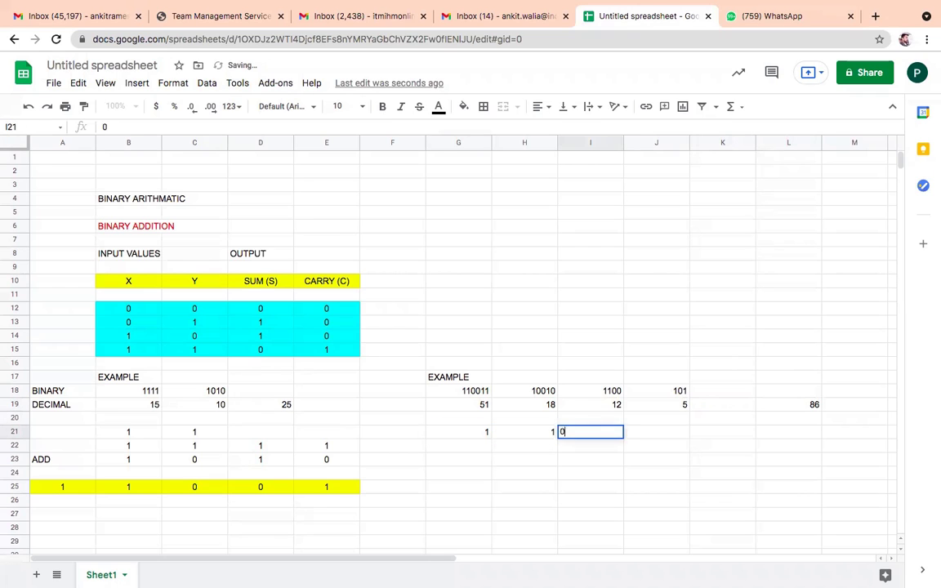
{"action": "key", "text": "Tab"}
{"action": "type", "text": "0"}
{"action": "key", "text": "Tab"}
{"action": "type", "text": "1"}
{"action": "key", "text": "Tab"}
{"action": "type", "text": "1"}
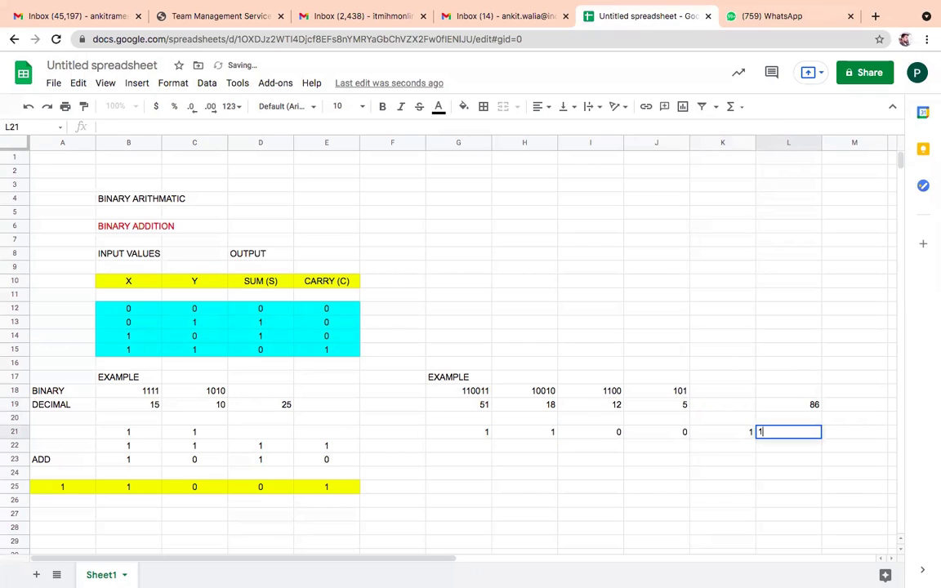
{"action": "key", "text": "Tab"}
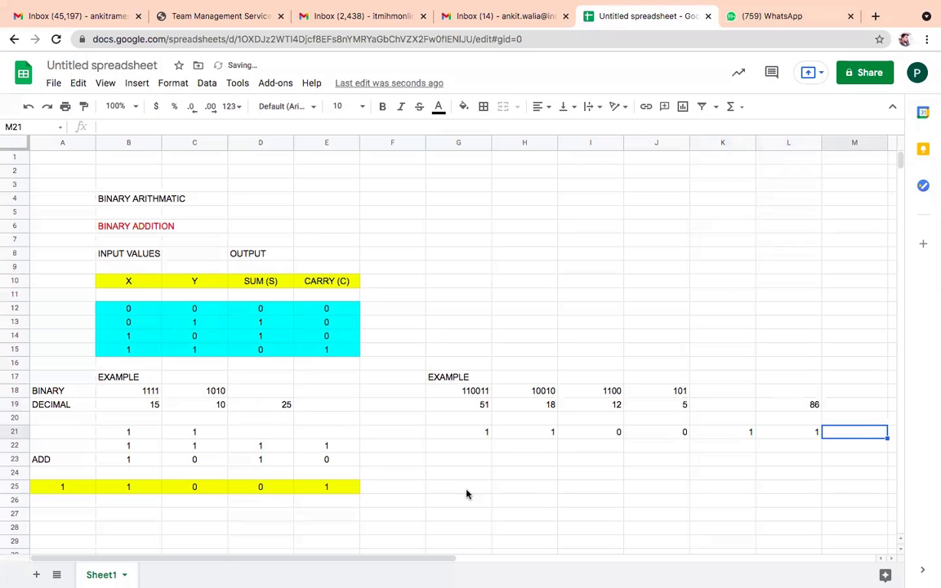
Lay out the digits of 10010 one per cell in H22:L22, aligned with the last digit above
{"action": "left_click", "coordinate": [537, 447]}
{"action": "type", "text": "1"}
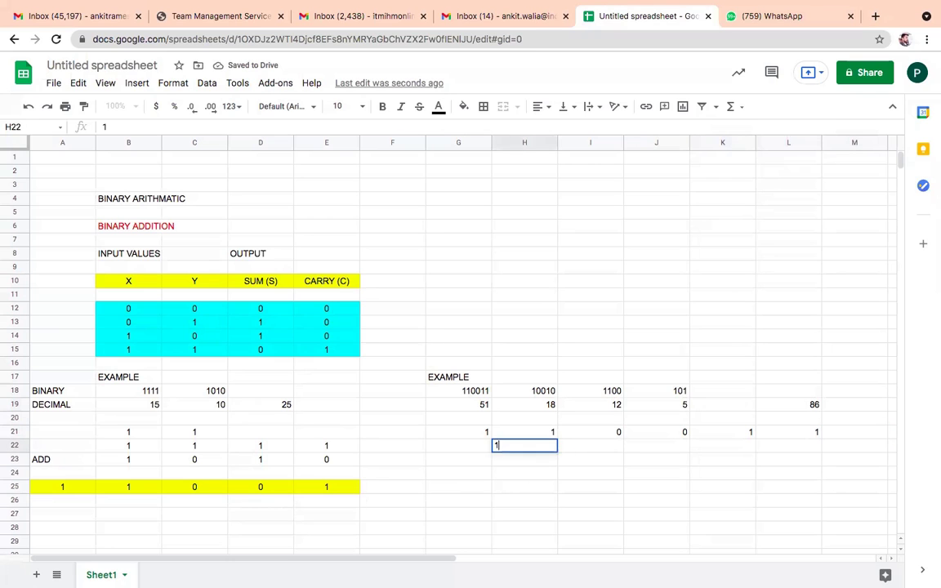
{"action": "key", "text": "Tab"}
{"action": "type", "text": "0"}
{"action": "key", "text": "Tab"}
{"action": "type", "text": "0"}
{"action": "key", "text": "Tab"}
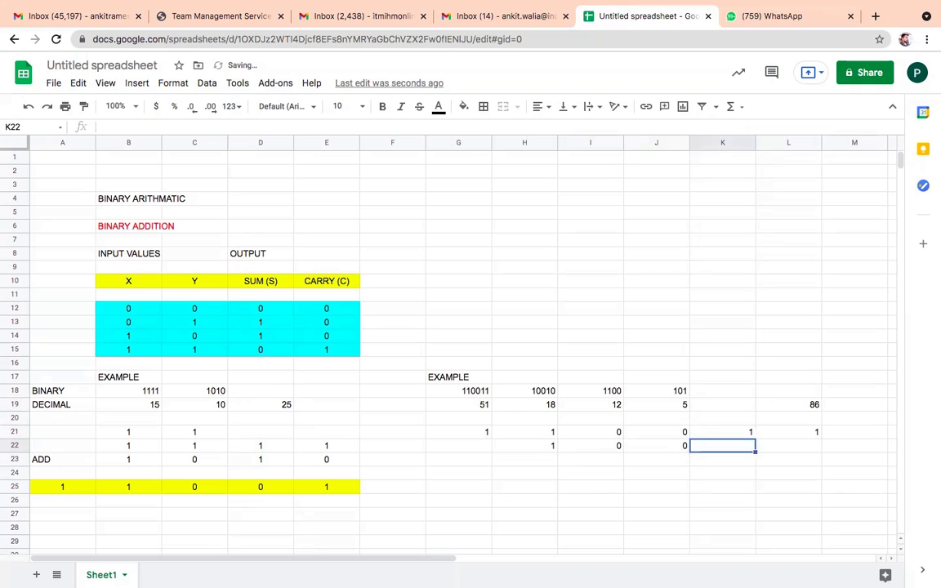
{"action": "type", "text": "1"}
{"action": "key", "text": "Tab"}
{"action": "type", "text": "0"}
{"action": "key", "text": "Return"}
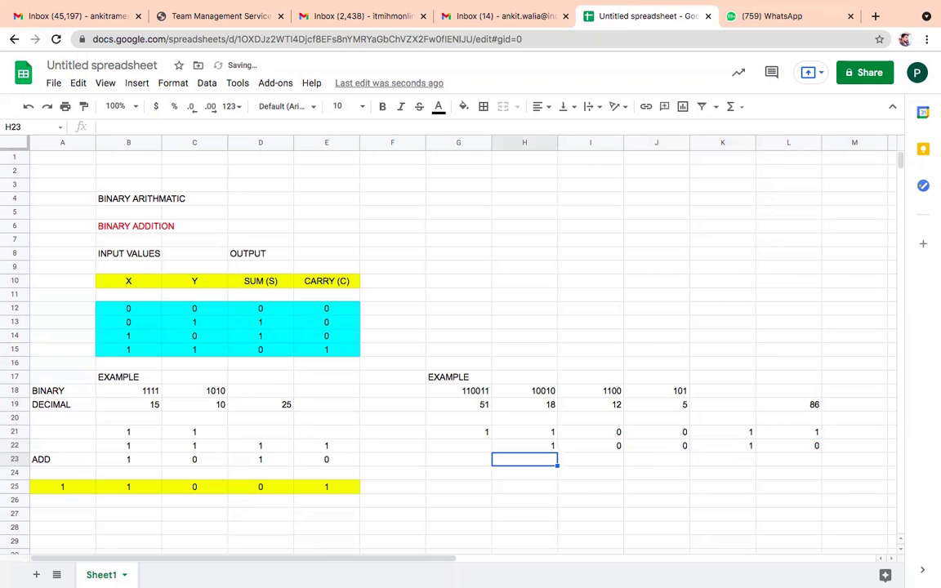
Lay out the digits of 1100 one per cell in I23:L23 as the third row of the addition
{"action": "left_click", "coordinate": [591, 459]}
{"action": "type", "text": "1"}
{"action": "key", "text": "Tab"}
{"action": "type", "text": "1"}
{"action": "key", "text": "Tab"}
{"action": "type", "text": "0"}
{"action": "key", "text": "Tab"}
{"action": "type", "text": "0"}
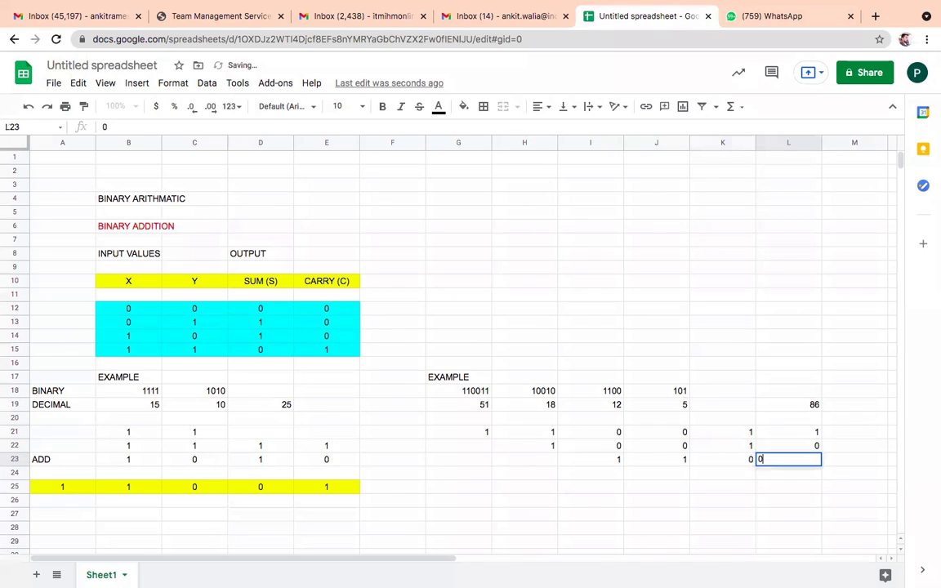
{"action": "key", "text": "Return"}
Lay out the digits of 101 one per cell in J24:L24 as the fourth row of the addition
{"action": "left_click", "coordinate": [590, 473]}
{"action": "left_click", "coordinate": [656, 473]}
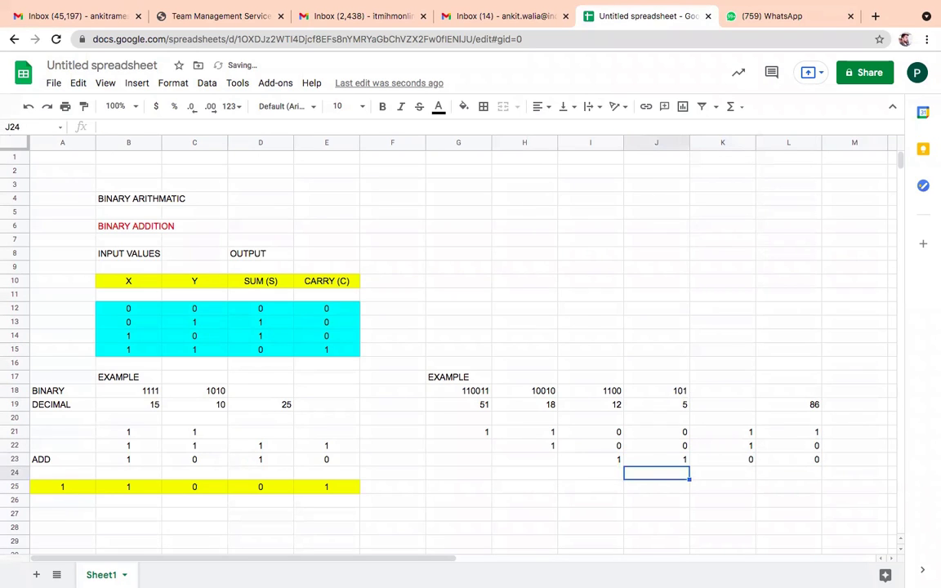
{"action": "type", "text": "1"}
{"action": "key", "text": "Tab"}
{"action": "type", "text": "0"}
{"action": "key", "text": "Tab"}
{"action": "type", "text": "1"}
{"action": "key", "text": "Tab"}
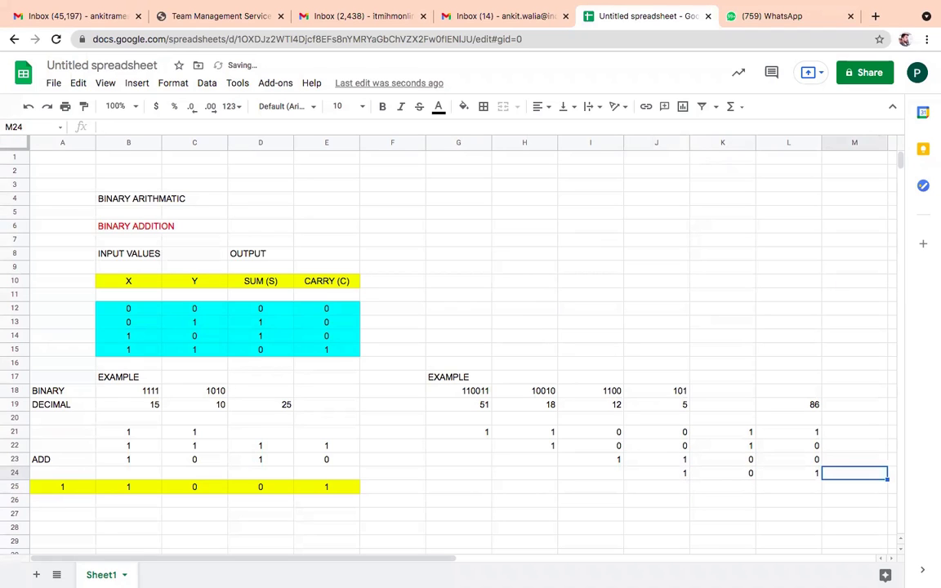
Fill the empty result row G26:L26 below the second addition with yellow
{"action": "left_click", "coordinate": [447, 503]}
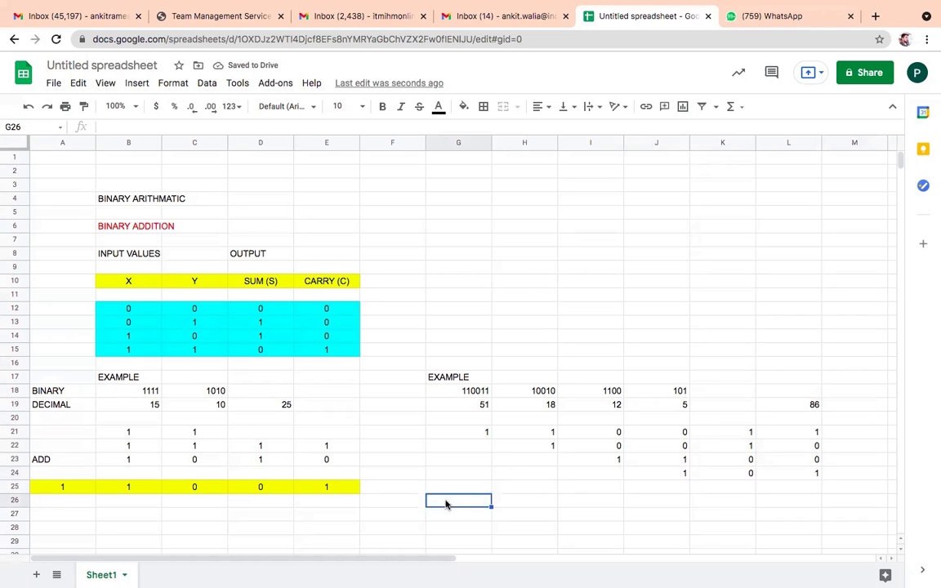
{"action": "key", "text": "shift+Right"}
{"action": "key", "text": "shift+Right"}
{"action": "key", "text": "shift+Right"}
{"action": "key", "text": "shift+Right"}
{"action": "key", "text": "shift+Right"}
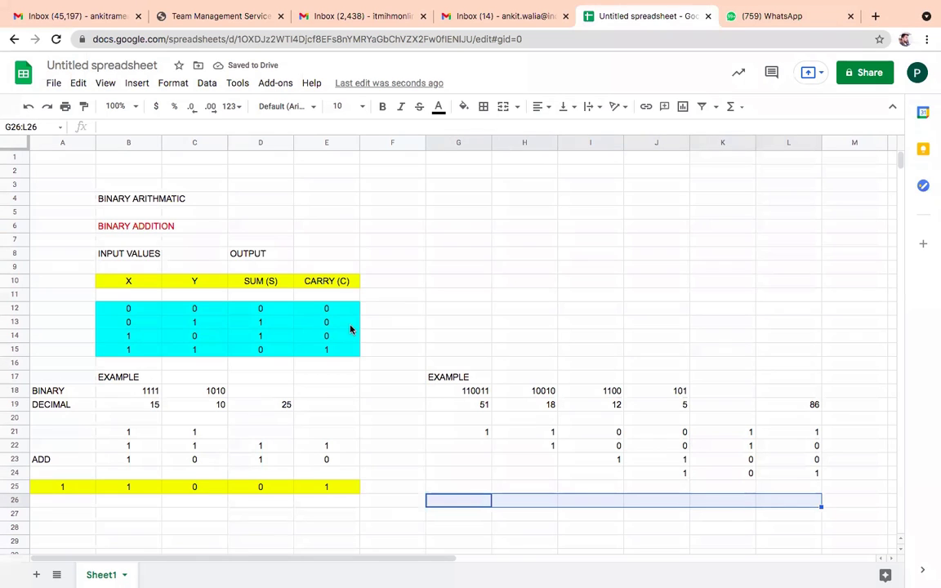
{"action": "left_click", "coordinate": [463, 106]}
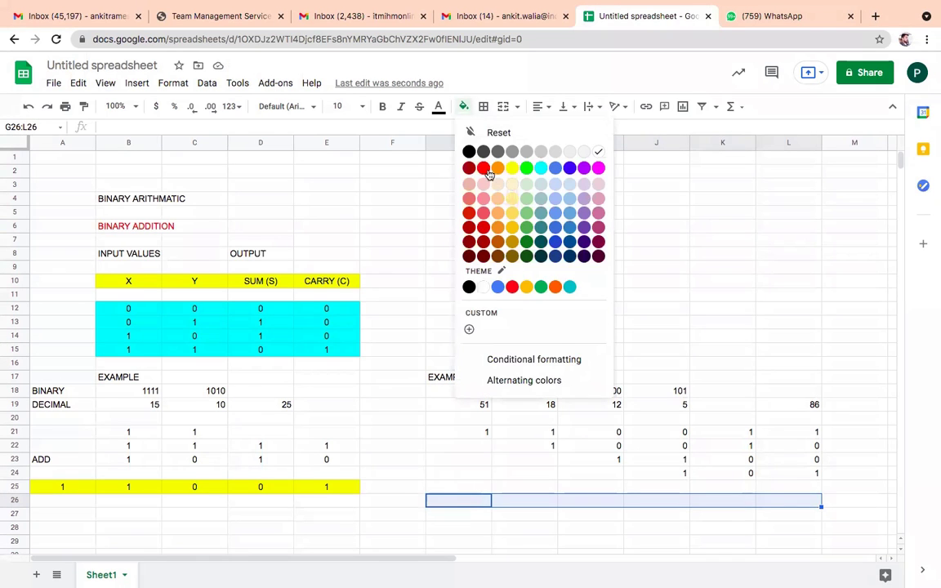
{"action": "left_click", "coordinate": [511, 168]}
Fill the block of binary digits G21:L24 with cyan
{"action": "left_click", "coordinate": [430, 435]}
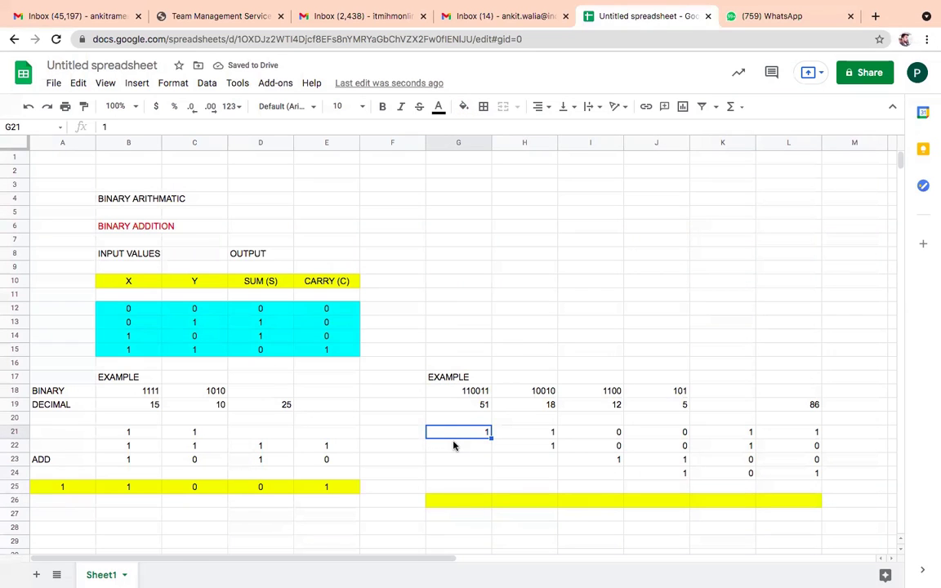
{"action": "key", "text": "shift+Right"}
{"action": "key", "text": "shift+Right"}
{"action": "key", "text": "shift+Right"}
{"action": "key", "text": "shift+Right"}
{"action": "key", "text": "shift+Right"}
{"action": "key", "text": "shift+Down"}
{"action": "key", "text": "shift+Down"}
{"action": "key", "text": "shift+Down"}
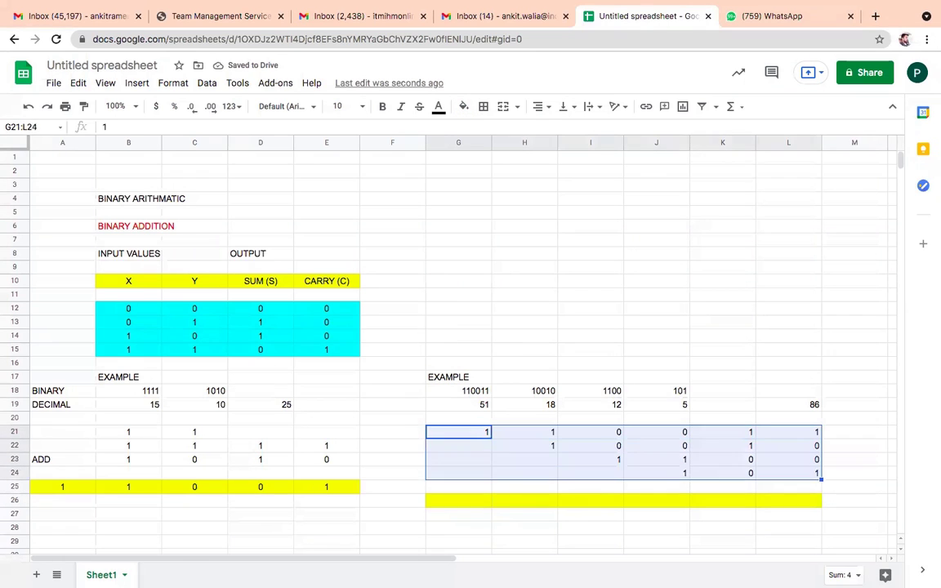
{"action": "left_click", "coordinate": [464, 106]}
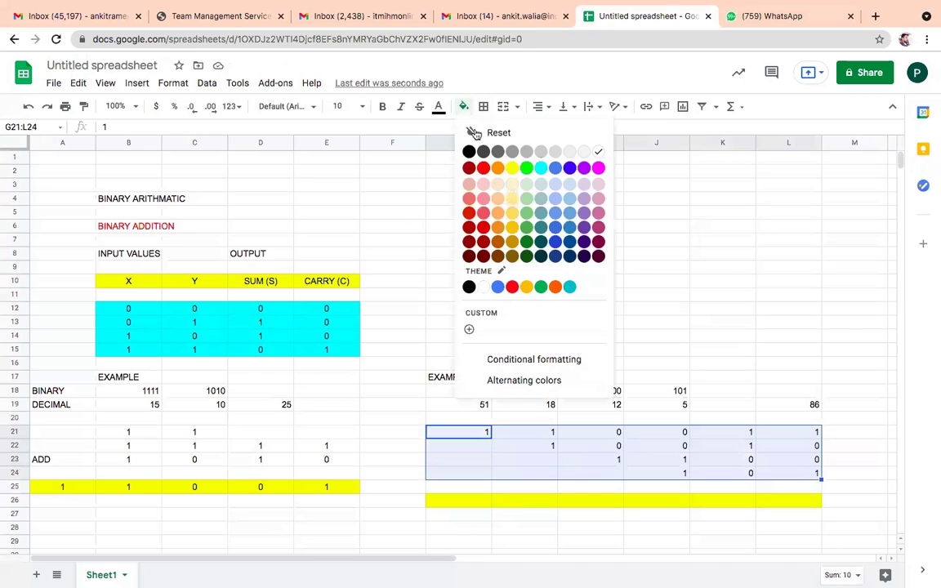
{"action": "left_click", "coordinate": [541, 167]}
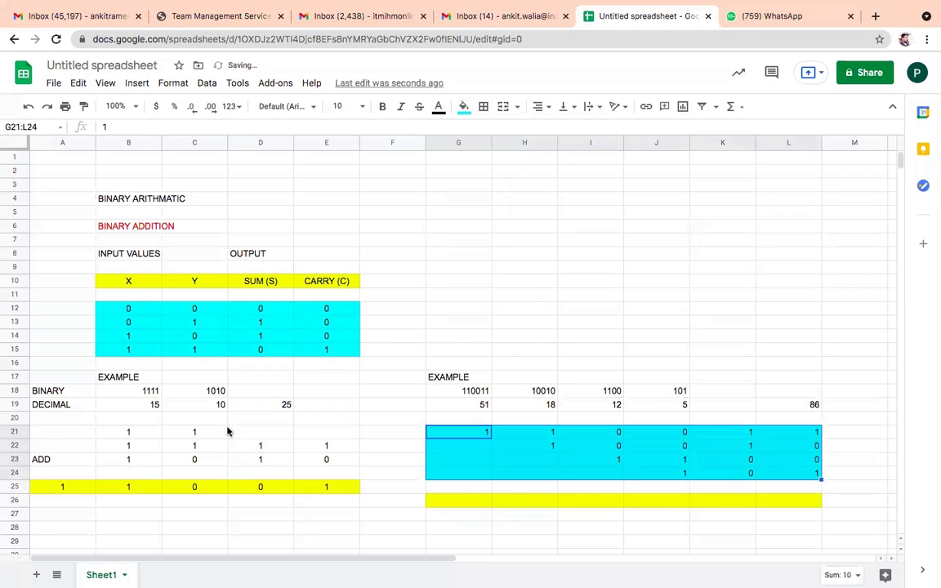
{"action": "left_click", "coordinate": [421, 431]}
Enter the binary result 1010110 one digit per cell across F26:L26, with the leading 1 in F26
{"action": "left_click", "coordinate": [485, 502]}
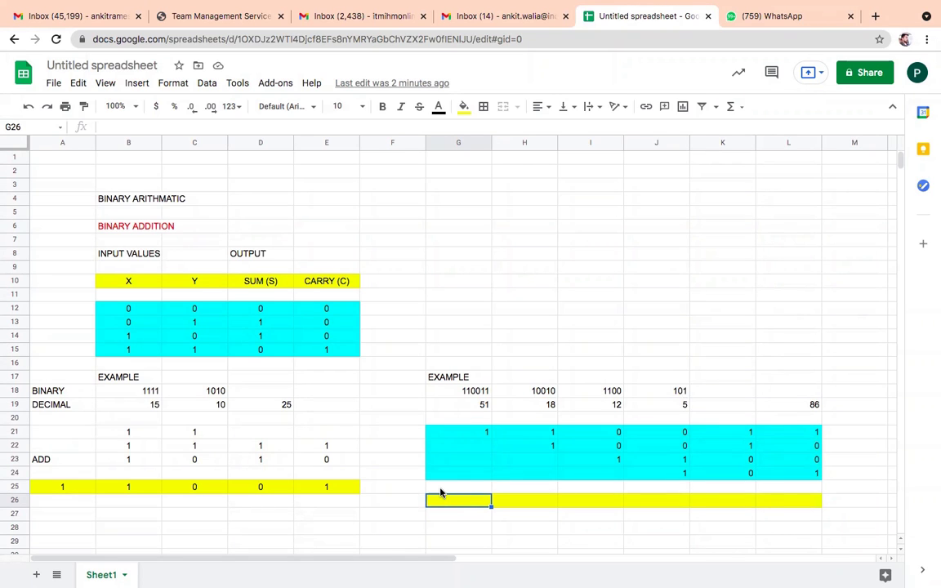
{"action": "key", "text": "Left"}
{"action": "type", "text": "10"}
{"action": "key", "text": "BackSpace"}
{"action": "key", "text": "Right"}
{"action": "type", "text": "0"}
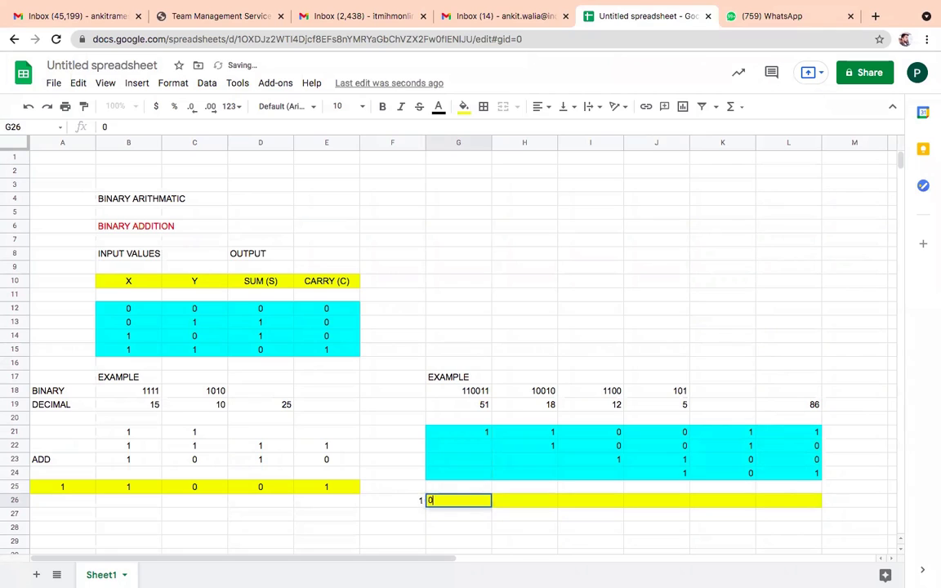
{"action": "key", "text": "Right"}
{"action": "type", "text": "1"}
{"action": "key", "text": "Right"}
{"action": "type", "text": "1"}
{"action": "key", "text": "BackSpace"}
{"action": "type", "text": "0"}
{"action": "key", "text": "Right"}
{"action": "type", "text": "1"}
{"action": "key", "text": "Right"}
{"action": "type", "text": "1"}
{"action": "key", "text": "Right"}
{"action": "type", "text": "0"}
{"action": "left_click", "coordinate": [392, 513]}
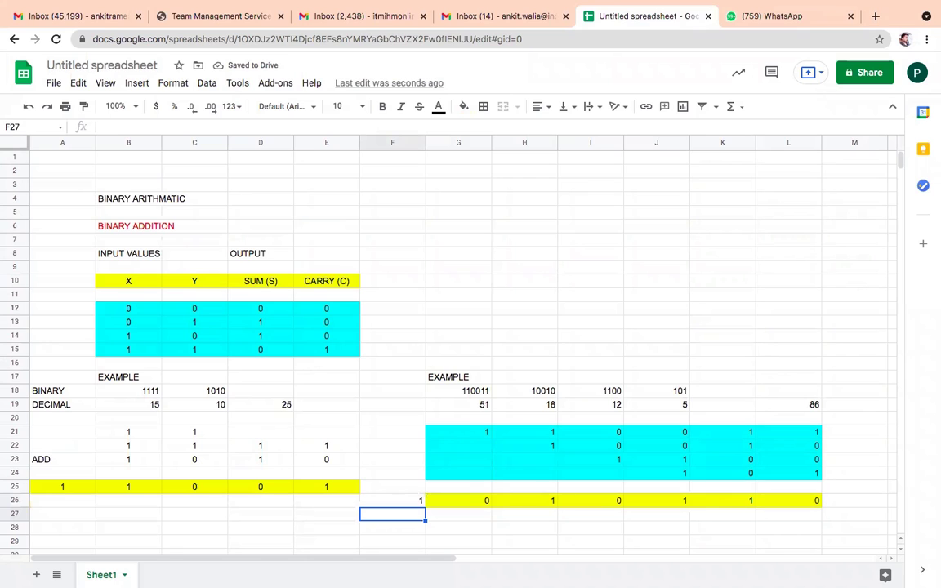
Fill the whole result row F26:L26 with yellow and centre its digits horizontally
{"action": "left_click", "coordinate": [403, 501]}
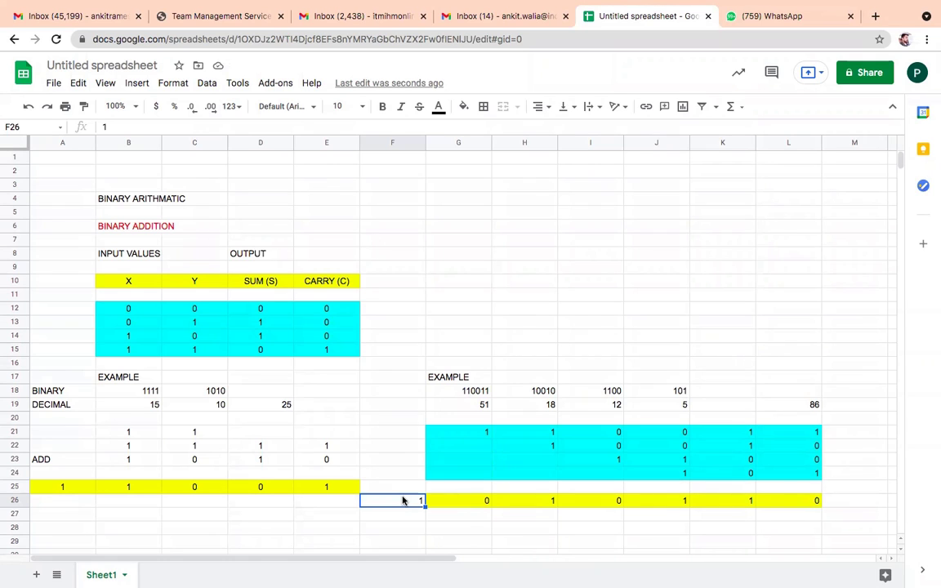
{"action": "left_click_drag", "start_coordinate": [403, 502], "coordinate": [751, 501]}
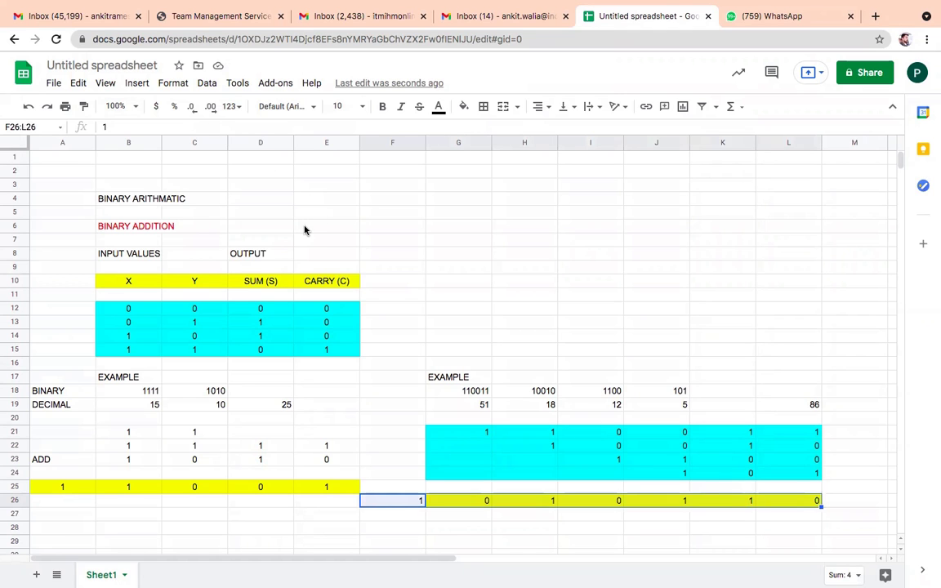
{"action": "left_click", "coordinate": [464, 109]}
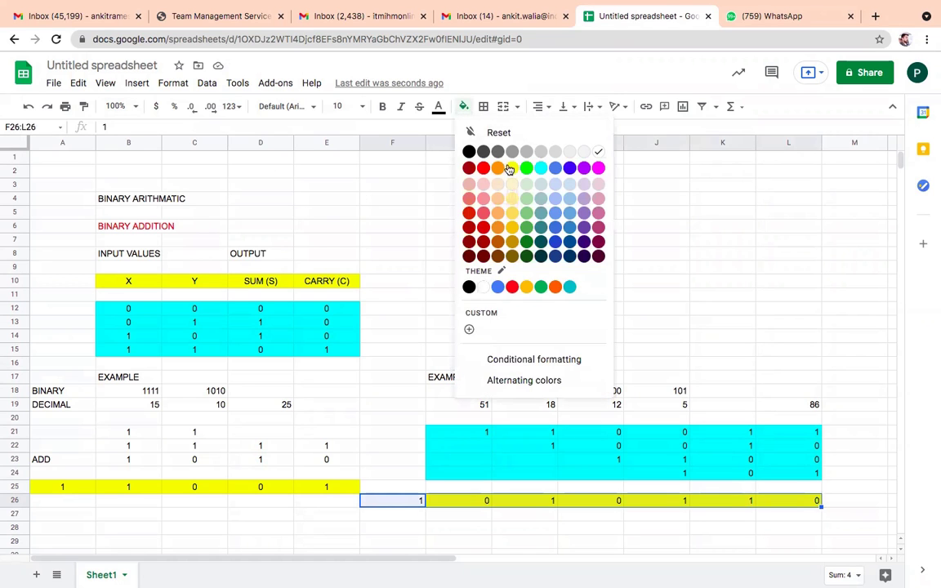
{"action": "left_click", "coordinate": [511, 168]}
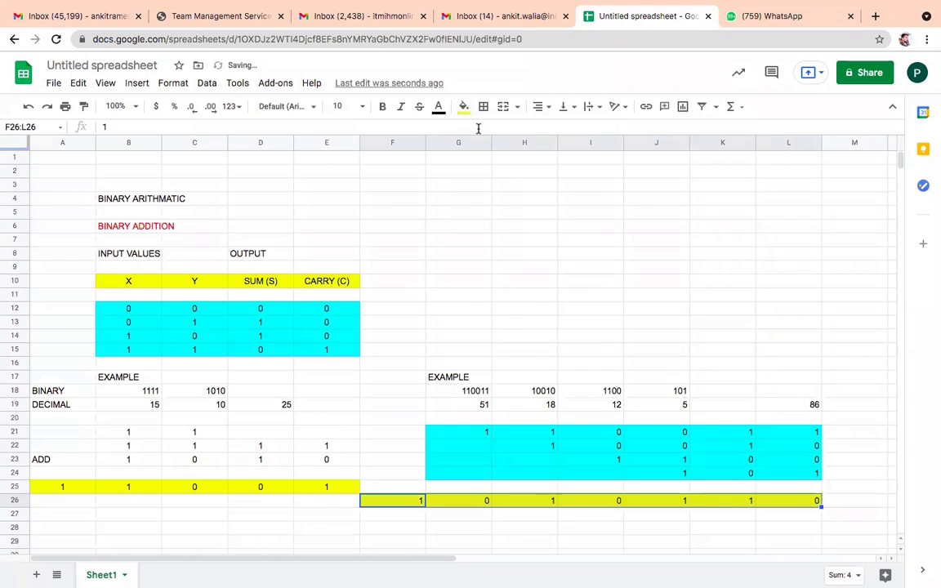
{"action": "left_click", "coordinate": [550, 111]}
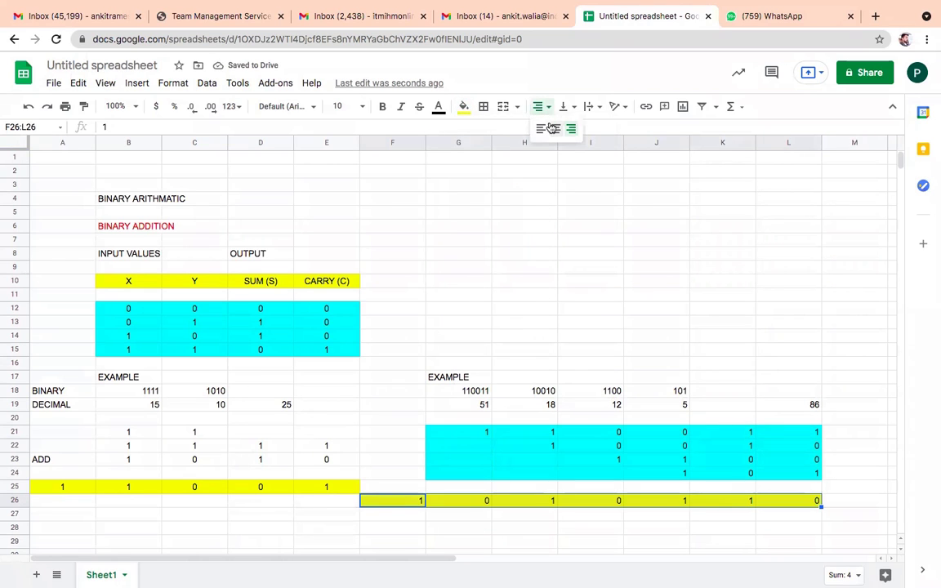
{"action": "left_click", "coordinate": [556, 130]}
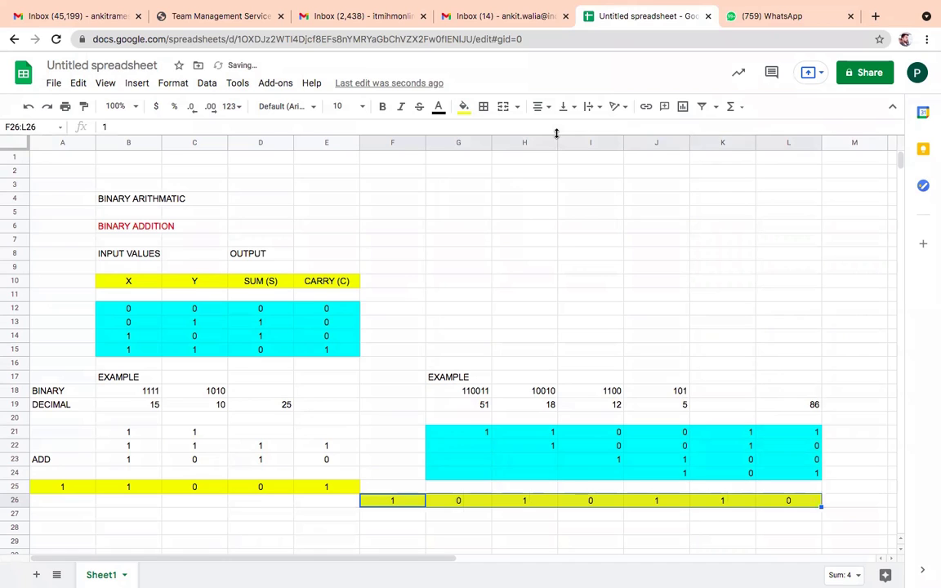
Centre the binary digits in the block F21:L24 horizontally
{"action": "left_click", "coordinate": [408, 436]}
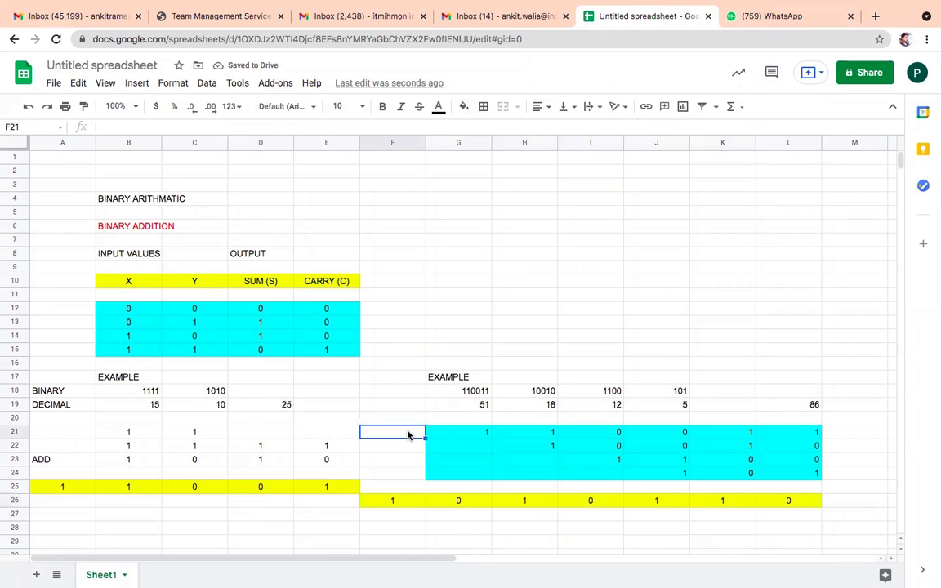
{"action": "left_click_drag", "start_coordinate": [408, 435], "coordinate": [808, 474]}
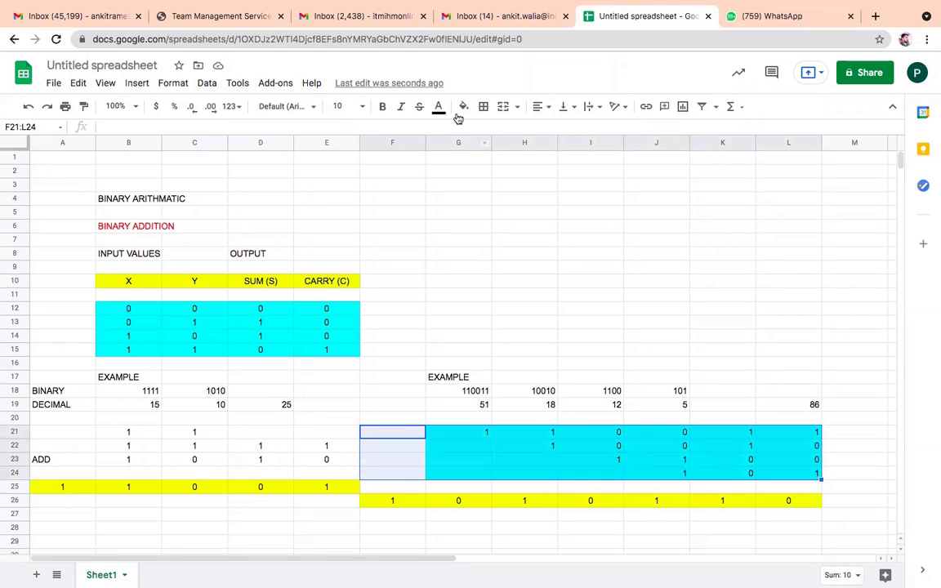
{"action": "left_click", "coordinate": [540, 107]}
{"action": "left_click", "coordinate": [556, 131]}
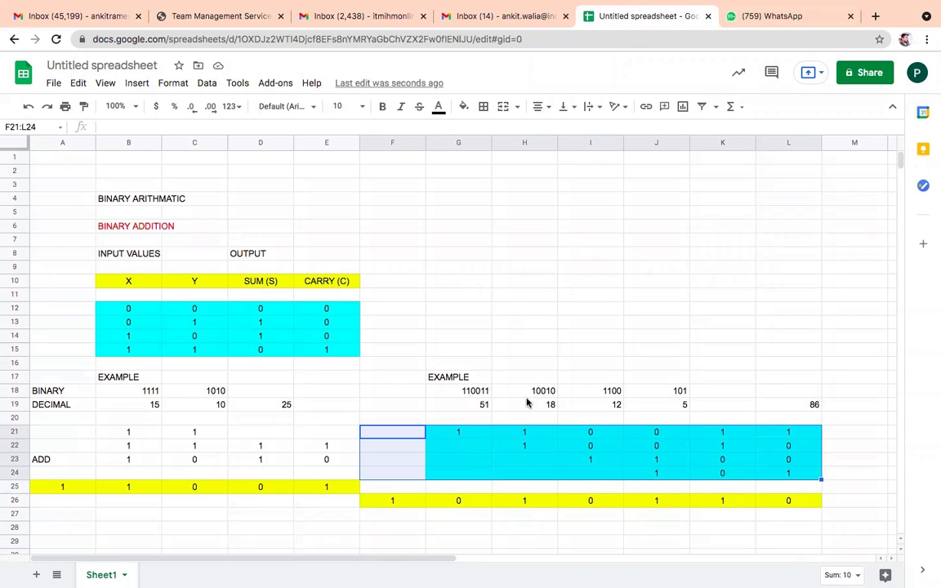
{"action": "left_click", "coordinate": [514, 309]}
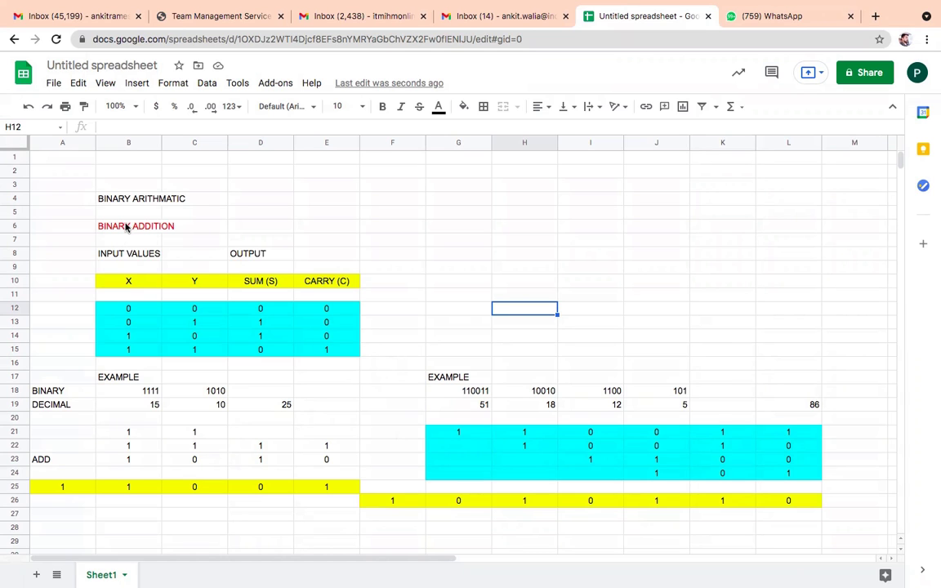
Enter the heading BINARY SUBTRACTION in B30, below the addition examples
{"action": "left_click", "coordinate": [126, 227]}
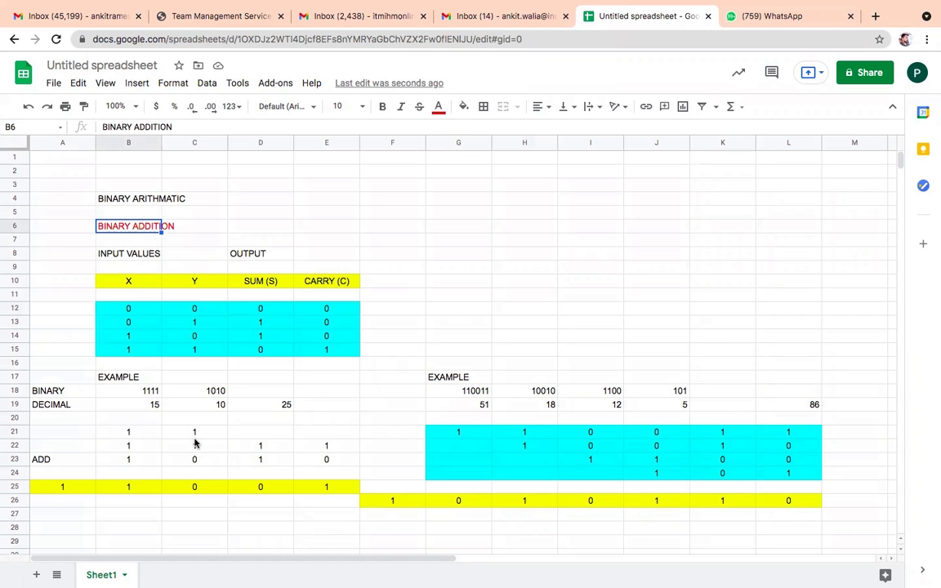
{"action": "scroll", "coordinate": [194, 444], "scroll_direction": "down", "scroll_amount": 2}
{"action": "left_click", "coordinate": [136, 475]}
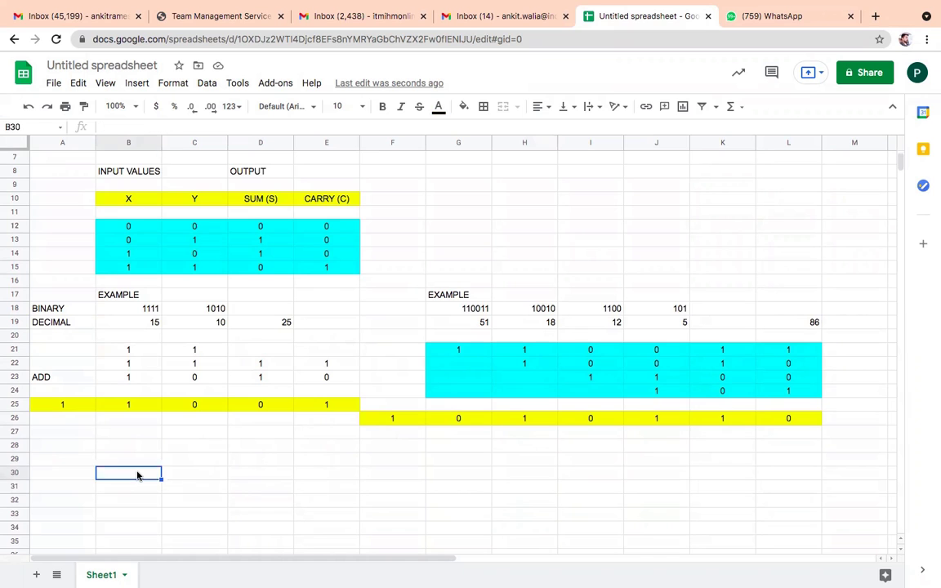
{"action": "type", "text": "BI"}
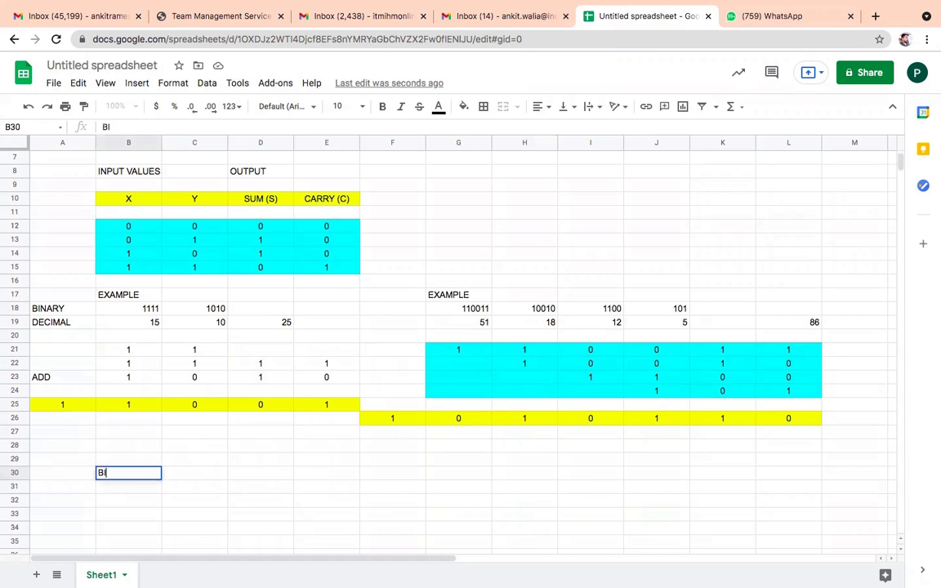
{"action": "type", "text": "NARY SUB"}
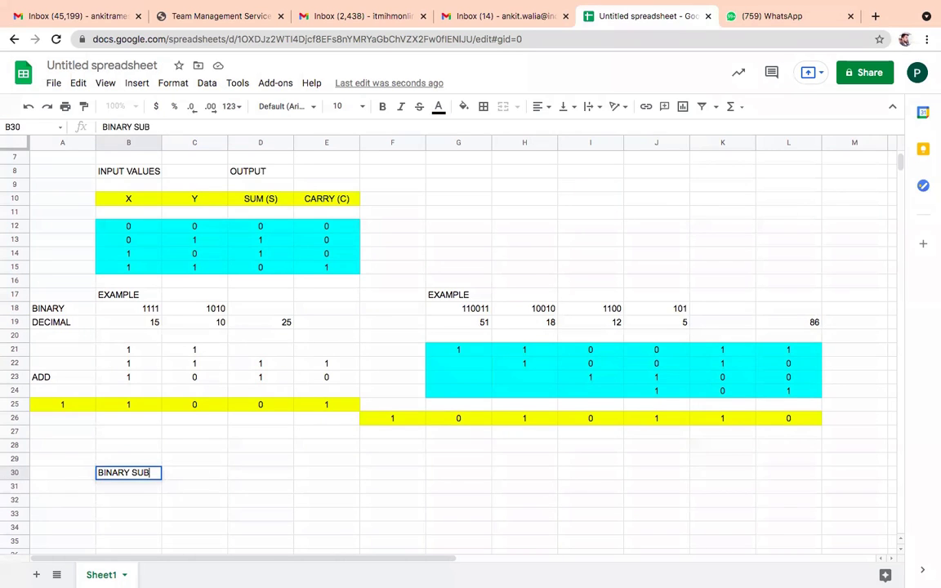
{"action": "type", "text": "TRACTION"}
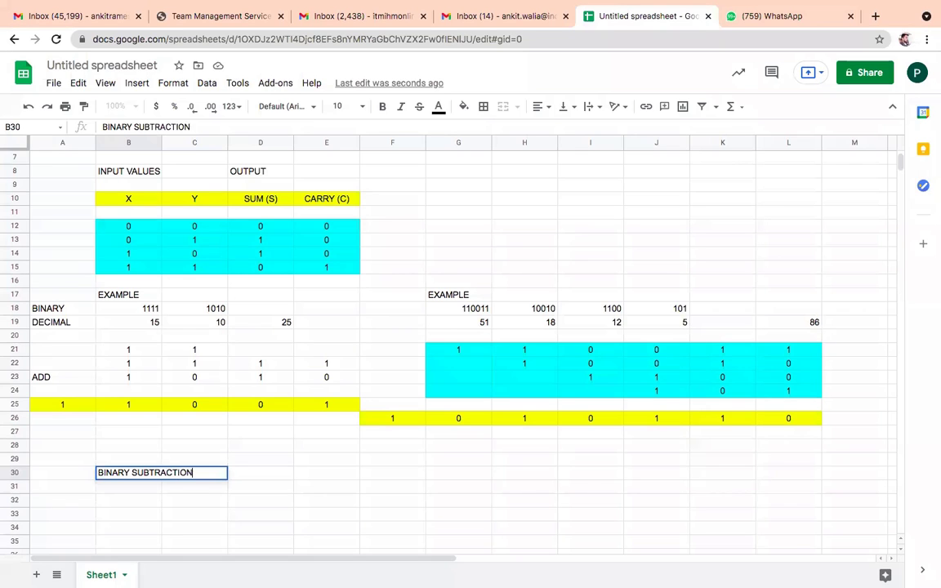
{"action": "key", "text": "Return"}
{"action": "key", "text": "Return"}
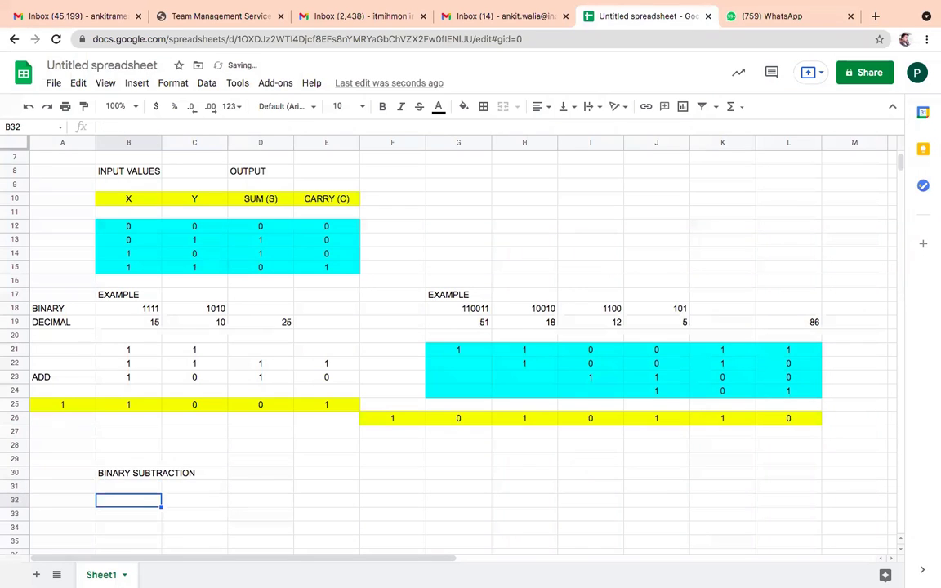
Copy the addition table B8:E15 with its headings and paste it starting at B32 under the subtraction heading
{"action": "left_click", "coordinate": [126, 172]}
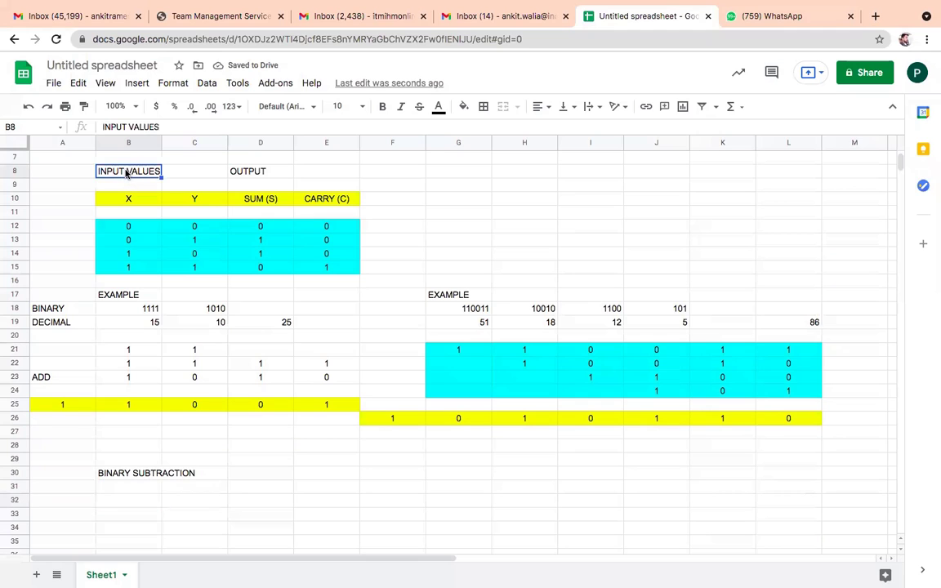
{"action": "left_click_drag", "start_coordinate": [126, 172], "coordinate": [353, 269]}
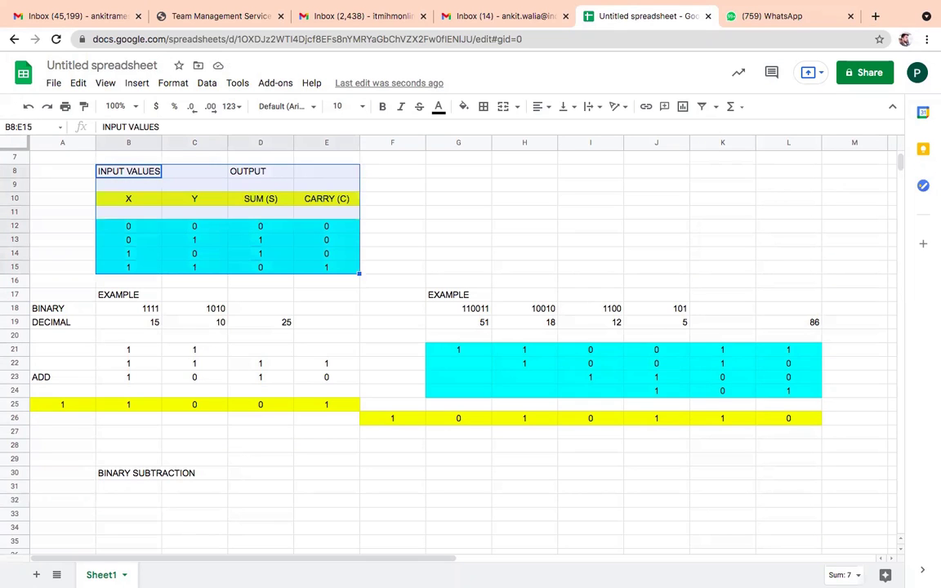
{"action": "key", "text": "ctrl+c"}
{"action": "left_click", "coordinate": [117, 502]}
{"action": "key", "text": "ctrl+v"}
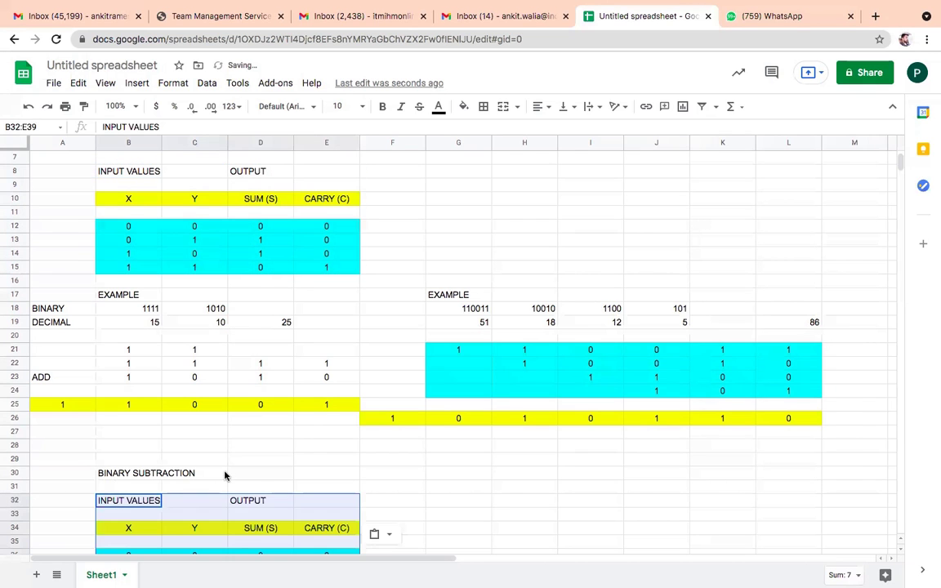
Replace the SUM (S) header in D34 of the copied table with DIFFERENCE (D)
{"action": "scroll", "coordinate": [224, 466], "scroll_direction": "down", "scroll_amount": 1}
{"action": "scroll", "coordinate": [225, 466], "scroll_direction": "down", "scroll_amount": 1}
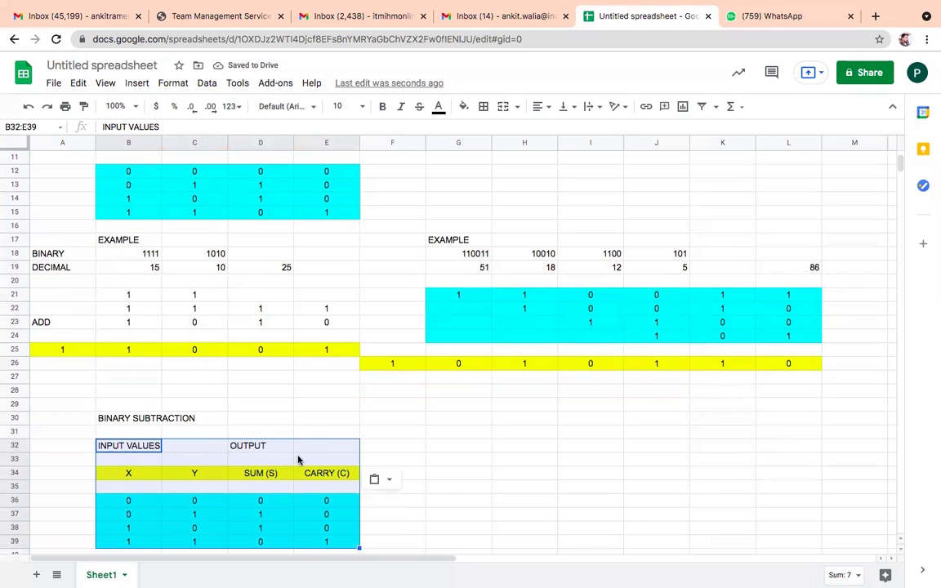
{"action": "double_click", "coordinate": [261, 473]}
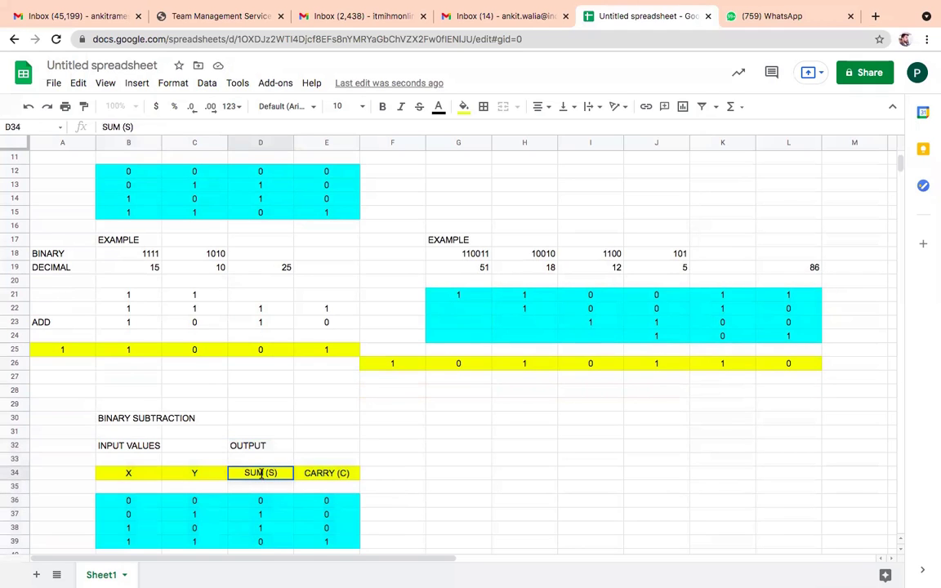
{"action": "key", "text": "BackSpace"}
{"action": "key", "text": "BackSpace"}
{"action": "key", "text": "BackSpace"}
{"action": "key", "text": "BackSpace"}
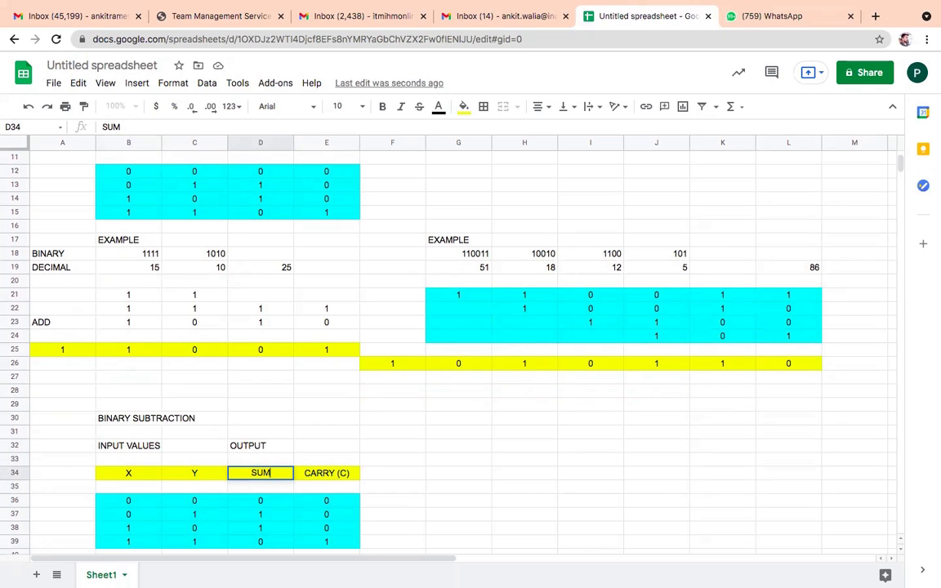
{"action": "key", "text": "BackSpace"}
{"action": "key", "text": "BackSpace"}
{"action": "key", "text": "BackSpace"}
{"action": "type", "text": "DIFFERENCE"}
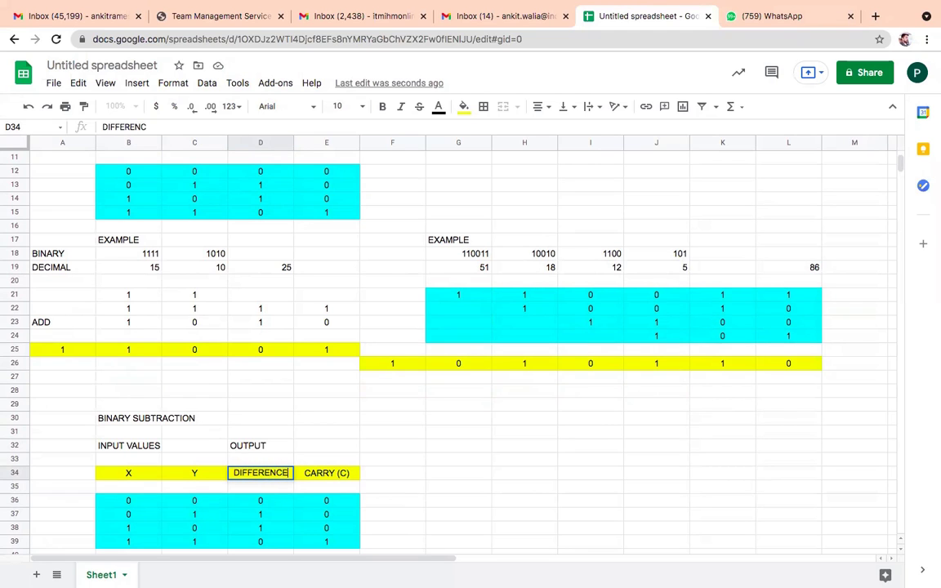
{"action": "type", "text": " (D)"}
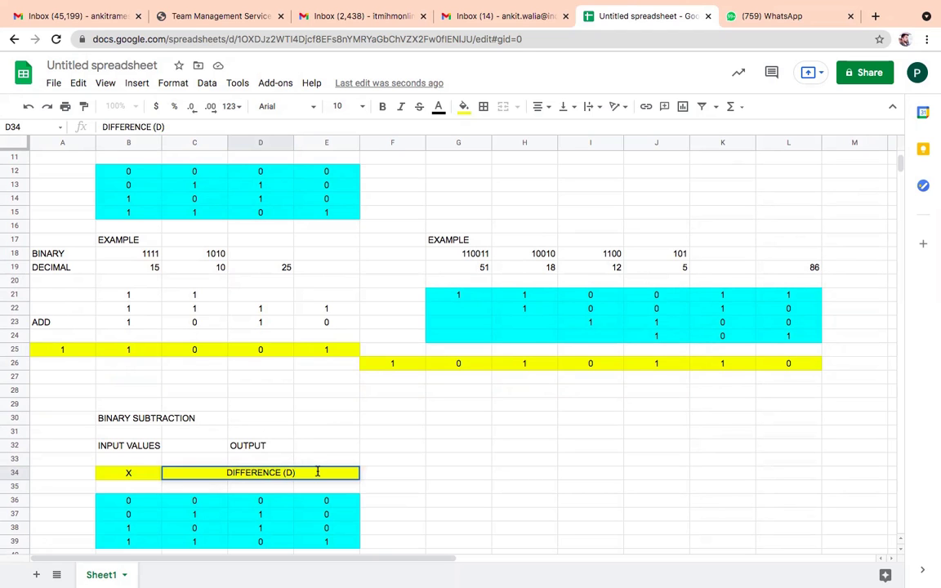
{"action": "left_click", "coordinate": [380, 485]}
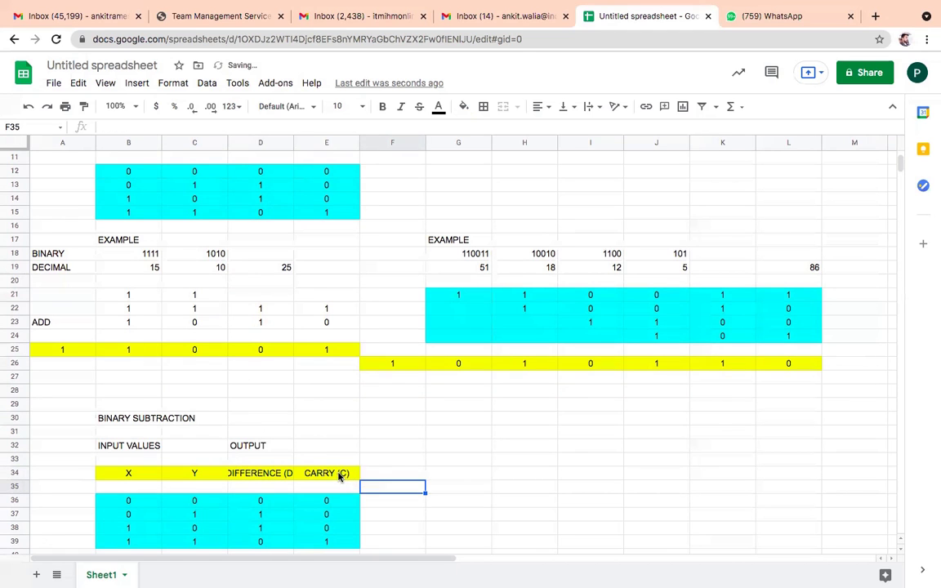
Replace the CARRY (C) header in E34 of the subtraction table with BORROW (B)
{"action": "double_click", "coordinate": [347, 473]}
{"action": "key", "text": "Left"}
{"action": "key", "text": "Left"}
{"action": "key", "text": "Left"}
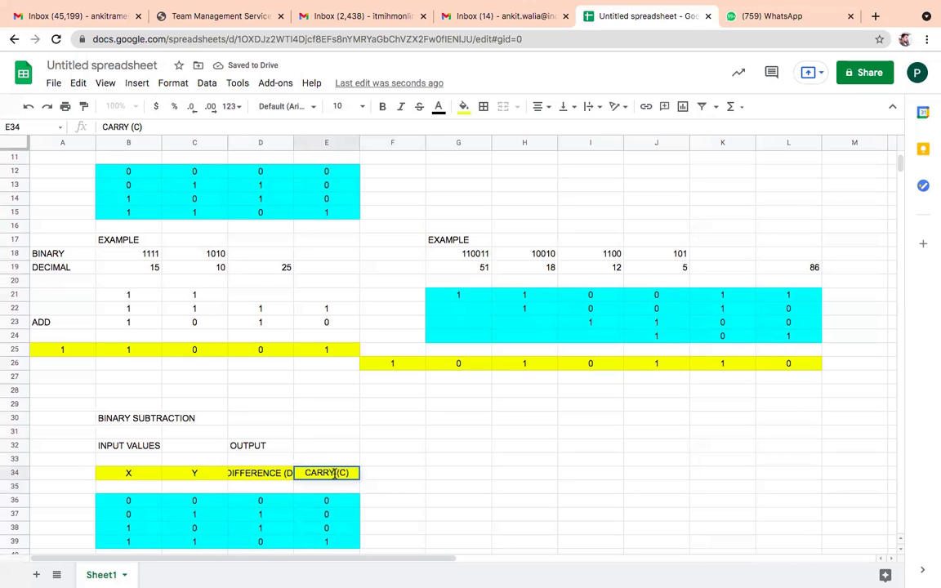
{"action": "key", "text": "BackSpace"}
{"action": "key", "text": "BackSpace"}
{"action": "key", "text": "BackSpace"}
{"action": "key", "text": "BackSpace"}
{"action": "key", "text": "BackSpace"}
{"action": "key", "text": "BackSpace"}
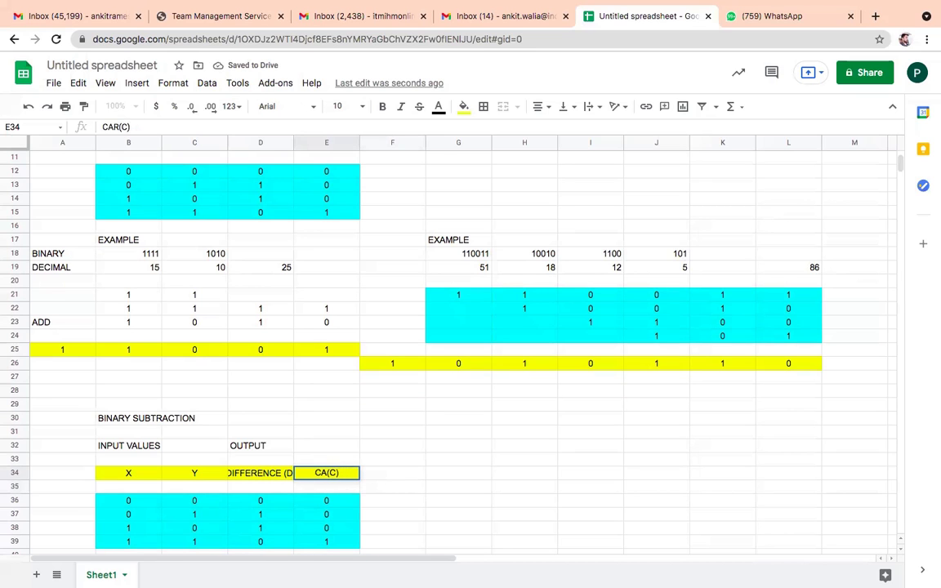
{"action": "type", "text": "BORRO"}
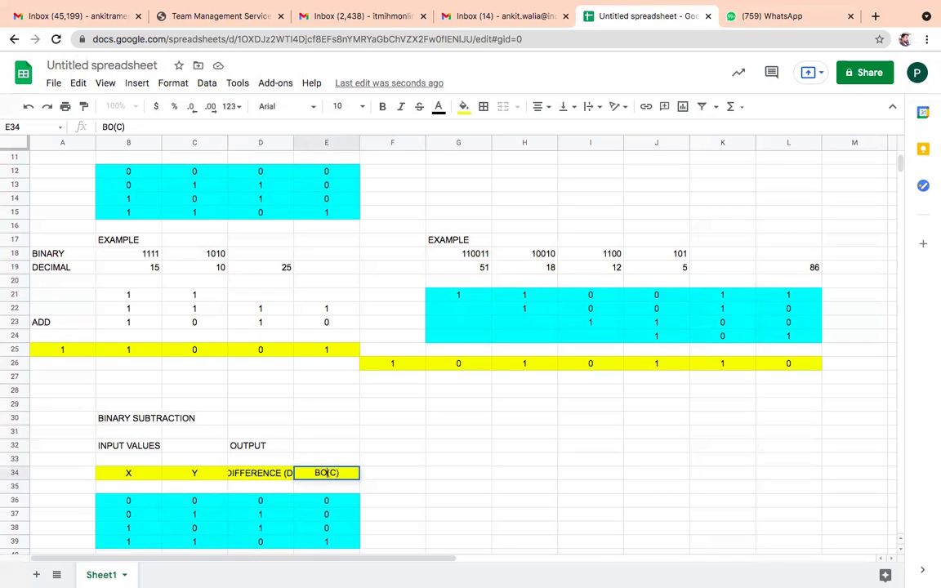
{"action": "type", "text": "W"}
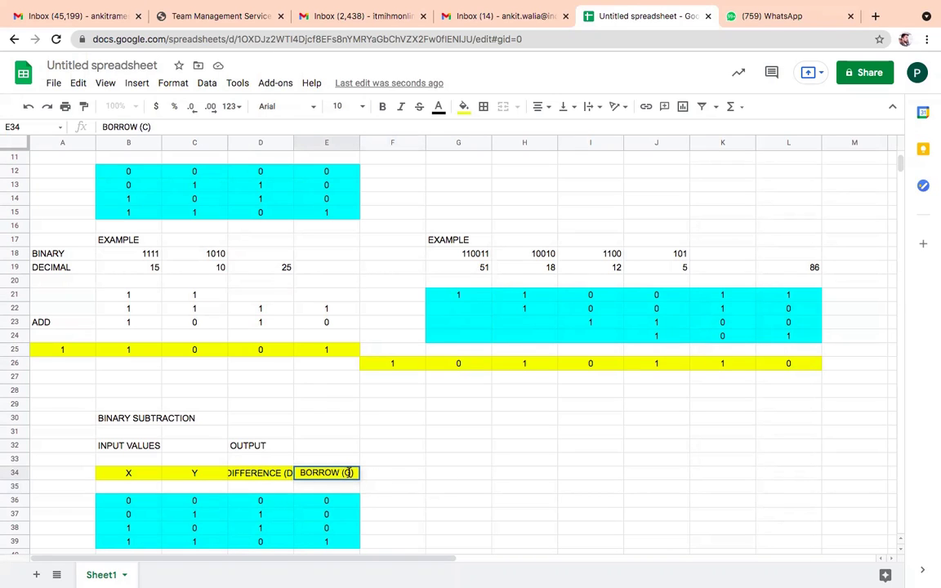
{"action": "left_click", "coordinate": [347, 473]}
{"action": "key", "text": "BackSpace"}
{"action": "type", "text": "B"}
{"action": "left_click", "coordinate": [451, 475]}
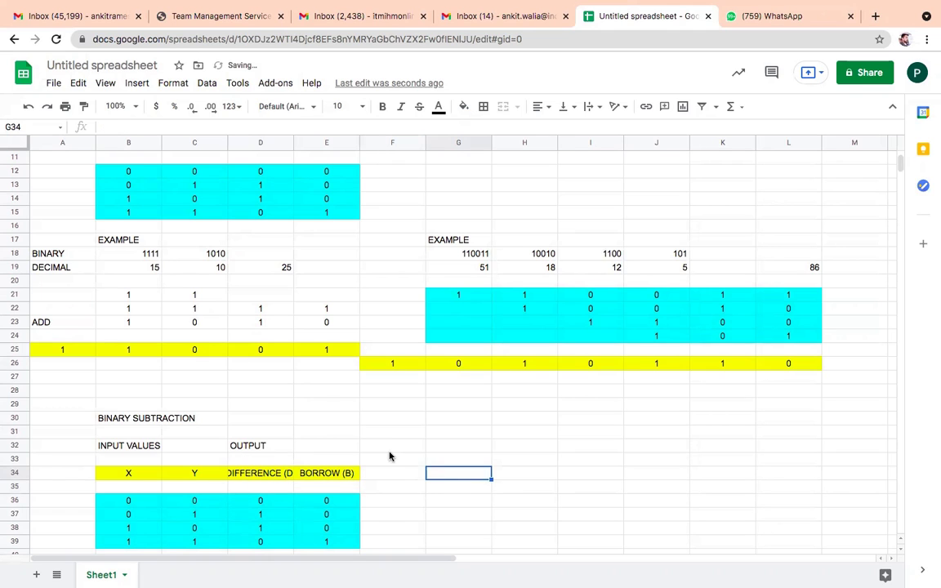
Clear the copied output values in D36:E39 of the subtraction table
{"action": "scroll", "coordinate": [389, 456], "scroll_direction": "down", "scroll_amount": 1}
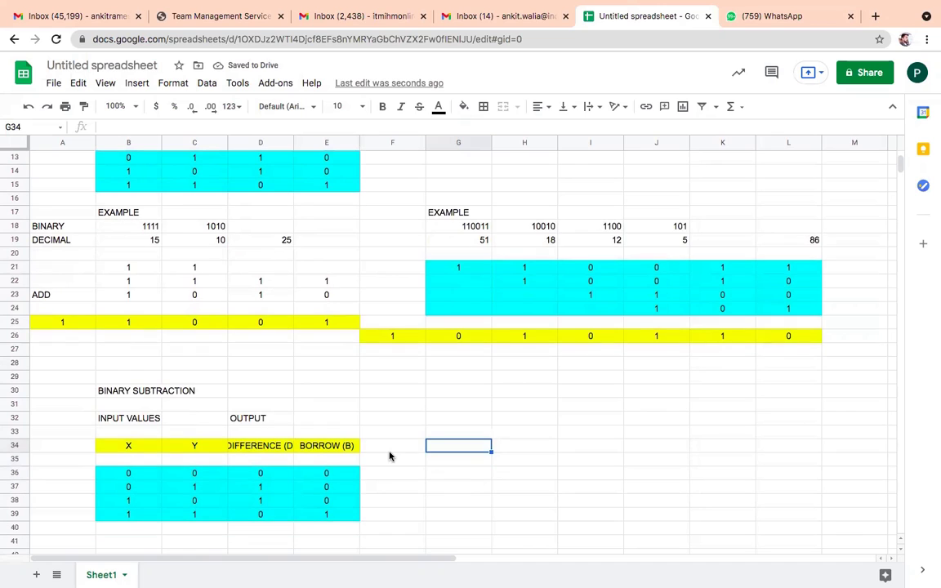
{"action": "left_click", "coordinate": [254, 474]}
{"action": "left_click_drag", "start_coordinate": [254, 475], "coordinate": [327, 514]}
{"action": "key", "text": "Delete"}
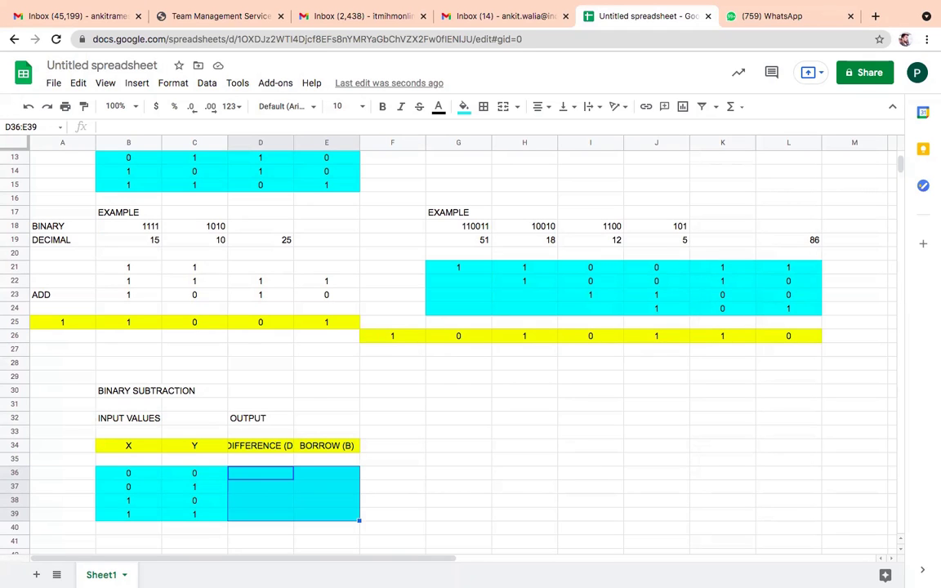
Enter difference 0 and borrow 0 in D36:E36, and difference 1 and borrow 1 in D37:E37
{"action": "type", "text": "0"}
{"action": "key", "text": "Tab"}
{"action": "type", "text": "0"}
{"action": "key", "text": "Return"}
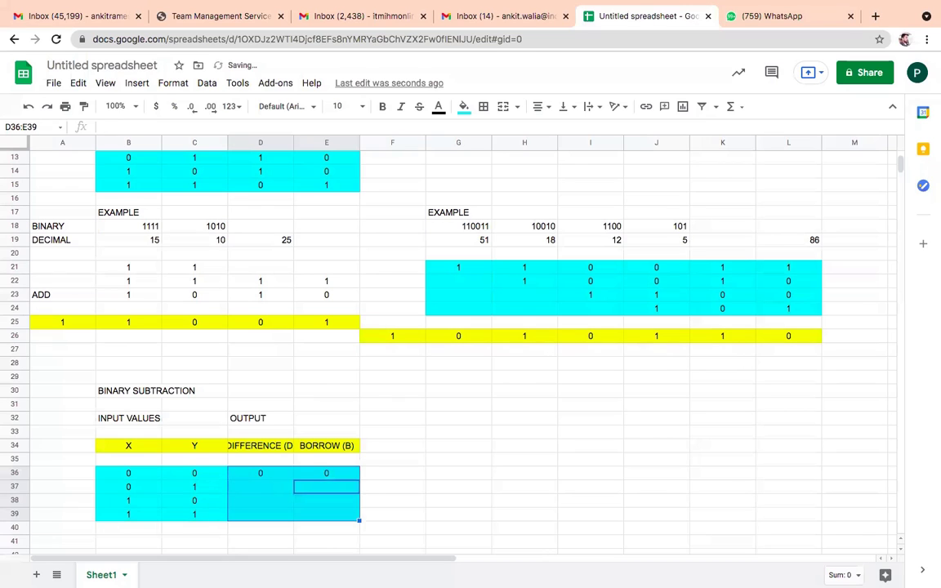
{"action": "left_click", "coordinate": [261, 487]}
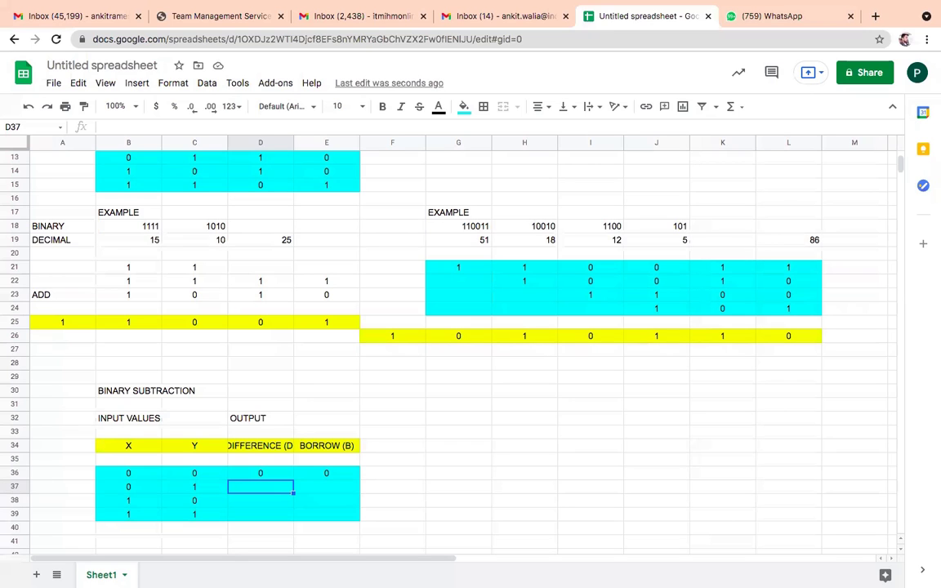
{"action": "type", "text": "1"}
{"action": "key", "text": "Tab"}
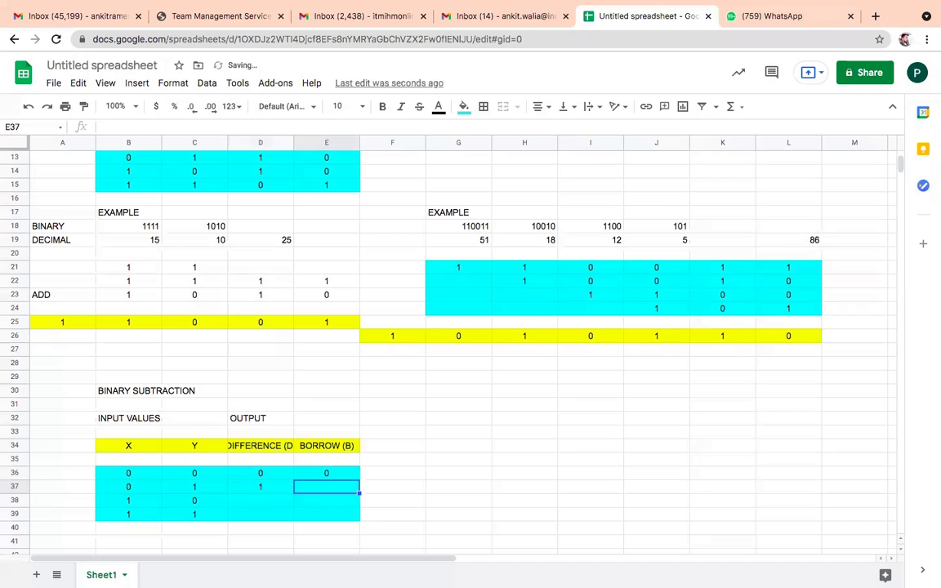
{"action": "type", "text": "1"}
{"action": "key", "text": "Tab"}
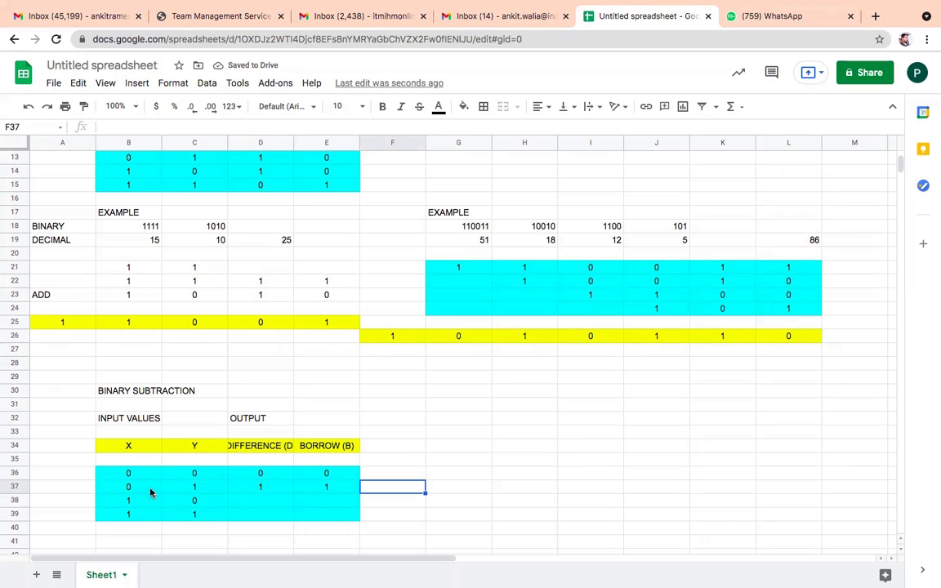
Enter difference 1 and borrow 0 in D38:E38, and difference 0 and borrow 0 in D39:E39
{"action": "left_click", "coordinate": [315, 488]}
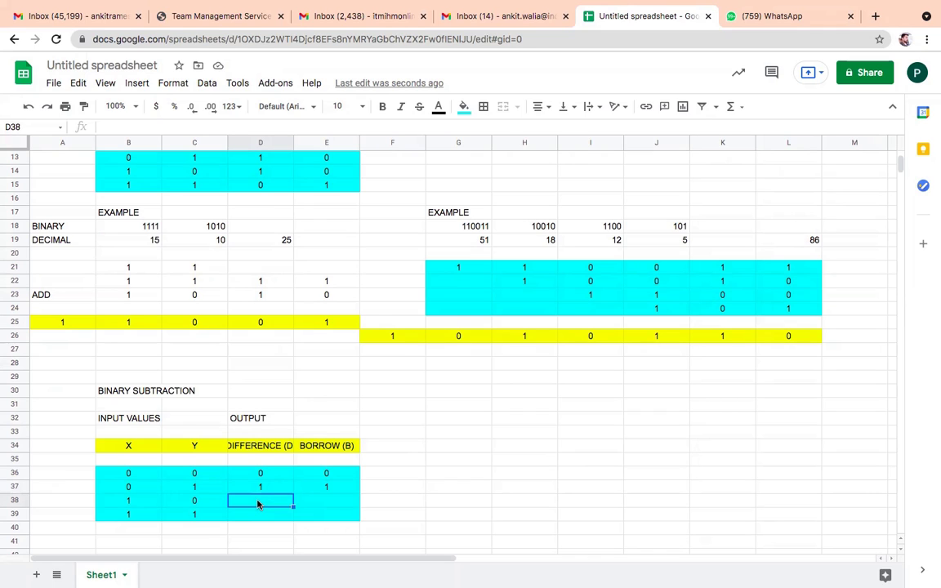
{"action": "type", "text": "1"}
{"action": "key", "text": "Tab"}
{"action": "type", "text": "0"}
{"action": "key", "text": "Return"}
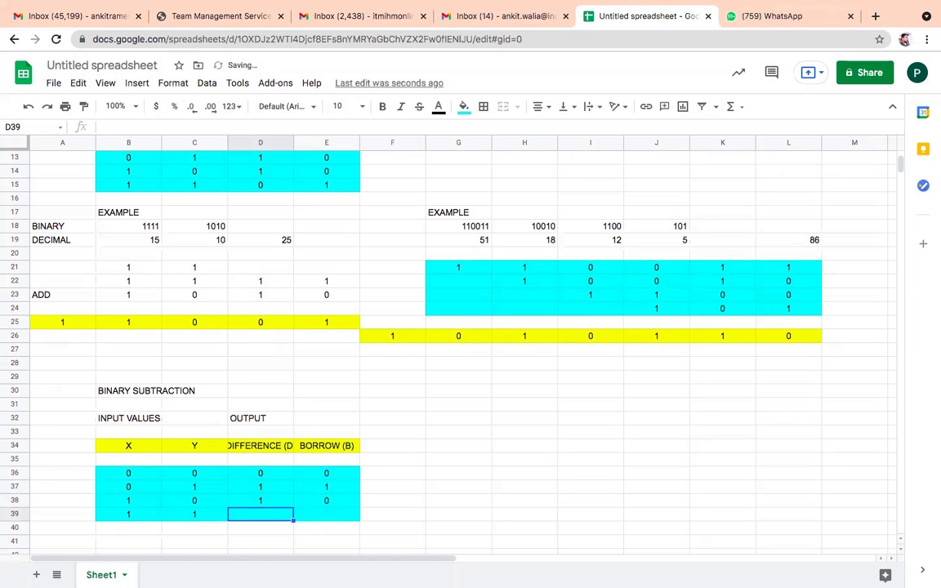
{"action": "type", "text": "0"}
{"action": "key", "text": "Tab"}
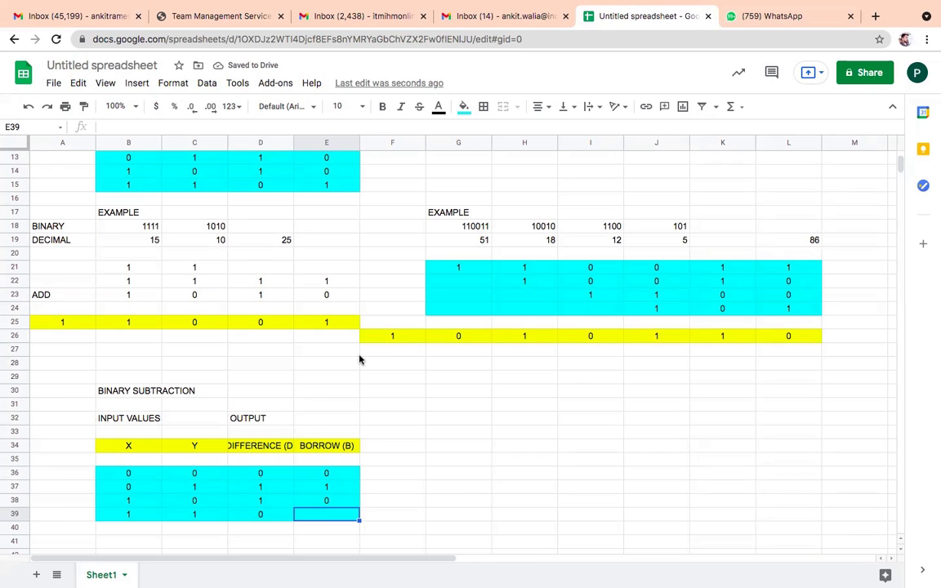
{"action": "type", "text": "0"}
{"action": "key", "text": "Return"}
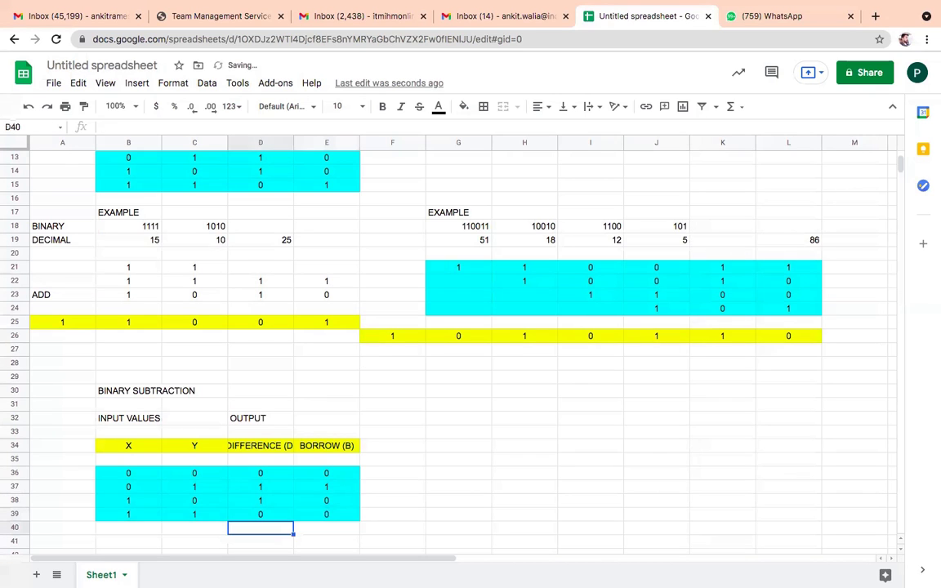